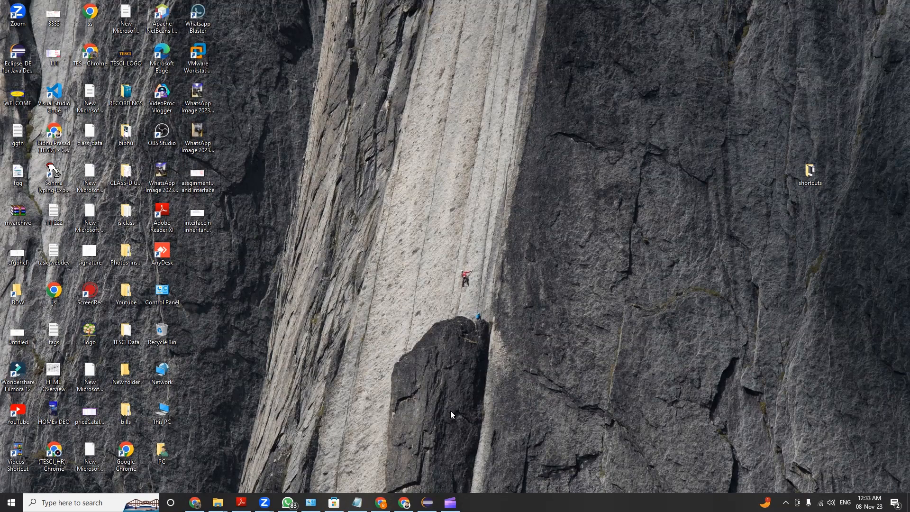
Open Google Chrome with the Tarini Enterprises profile and maximize its window
key("super")
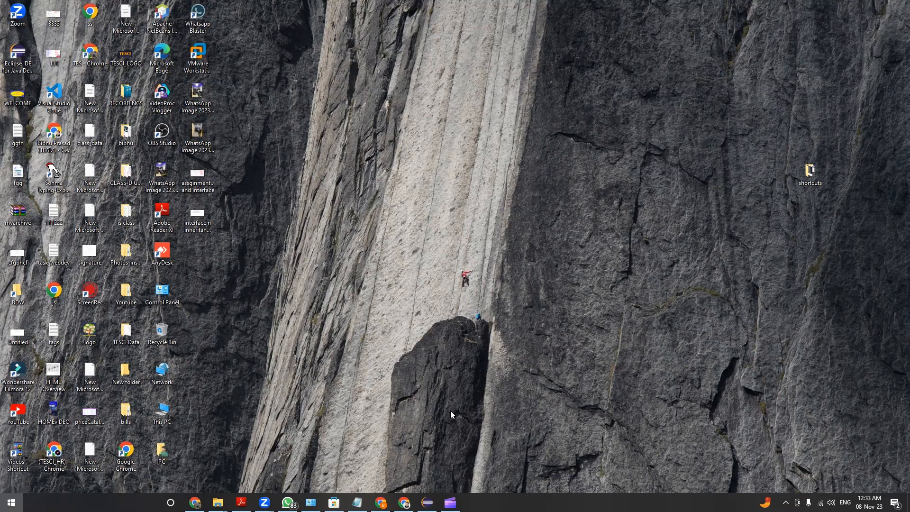
type("google")
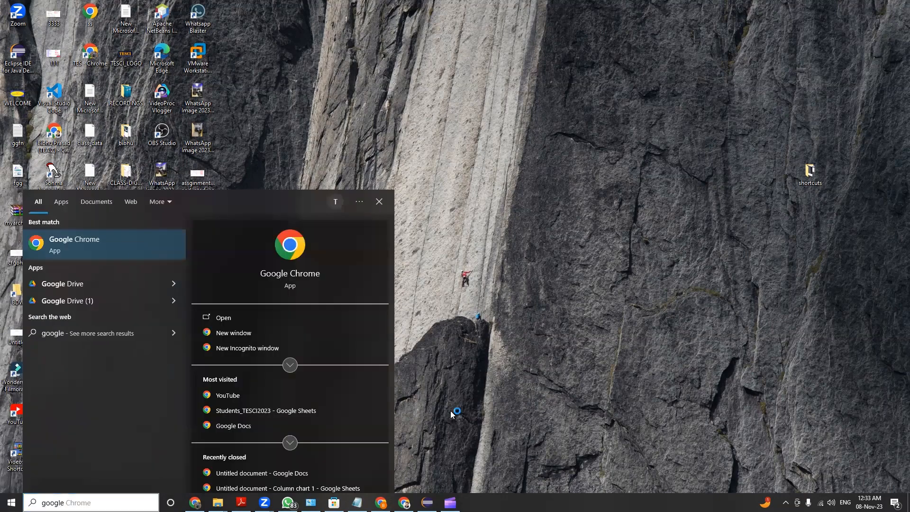
key("Return")
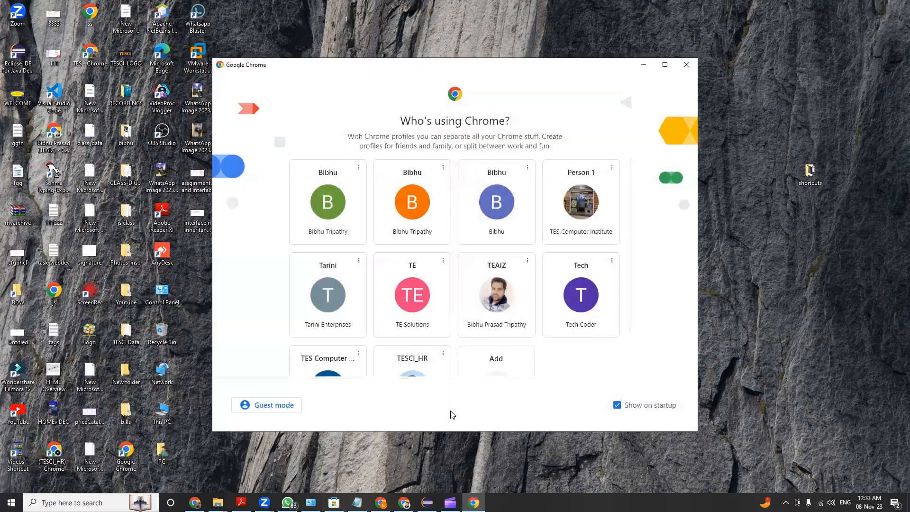
scroll(445, 305, "down", 1)
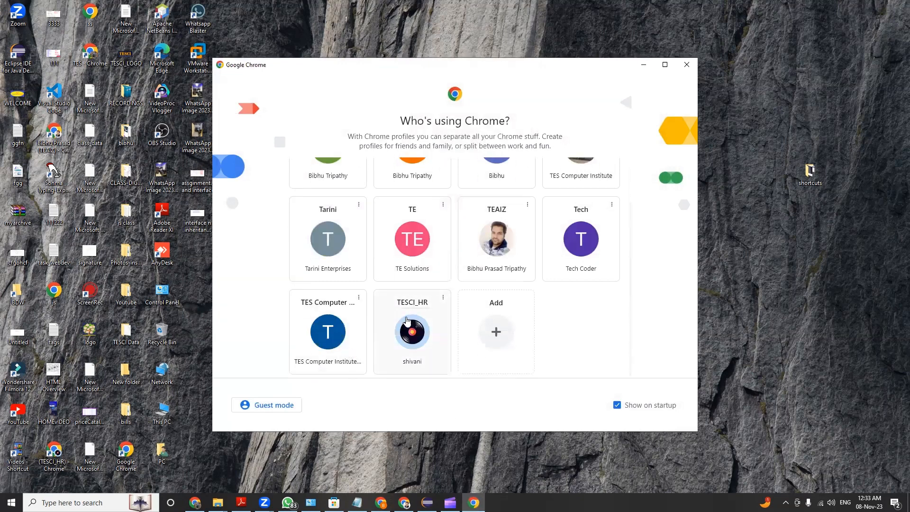
scroll(343, 240, "up", 1)
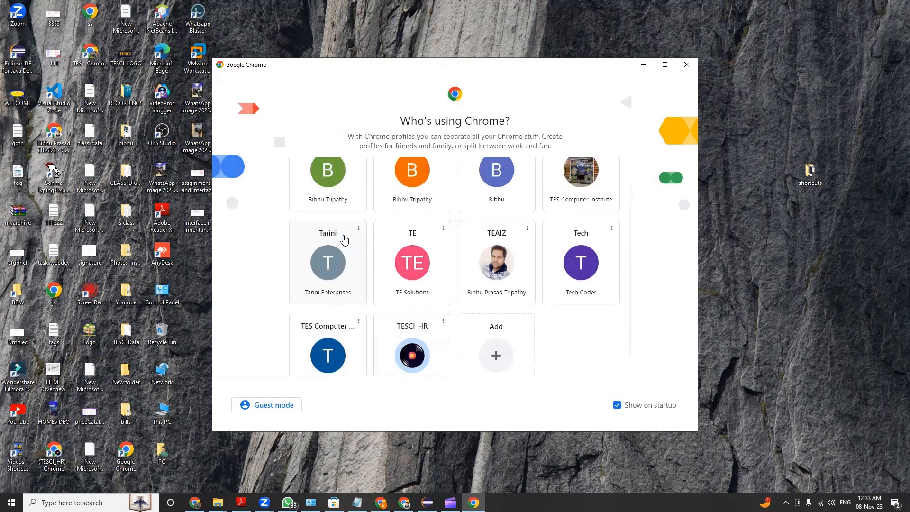
left_click(338, 305)
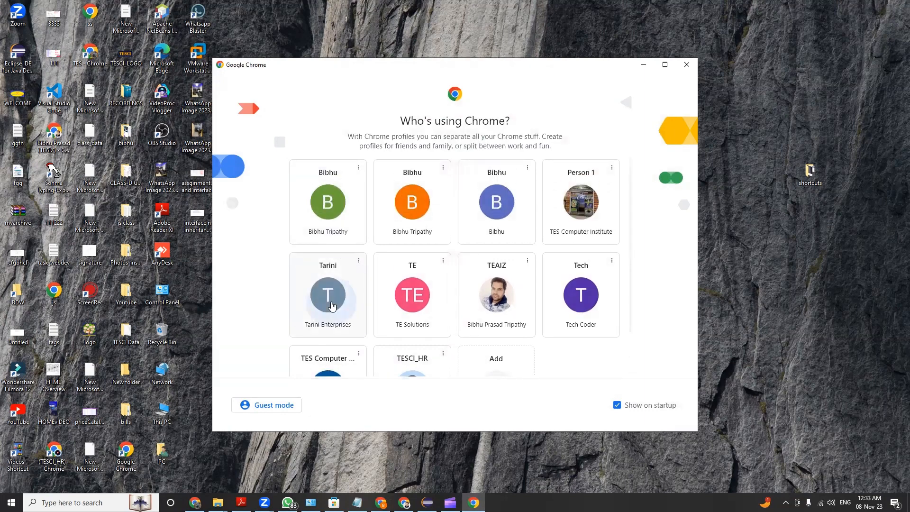
left_click(621, 158)
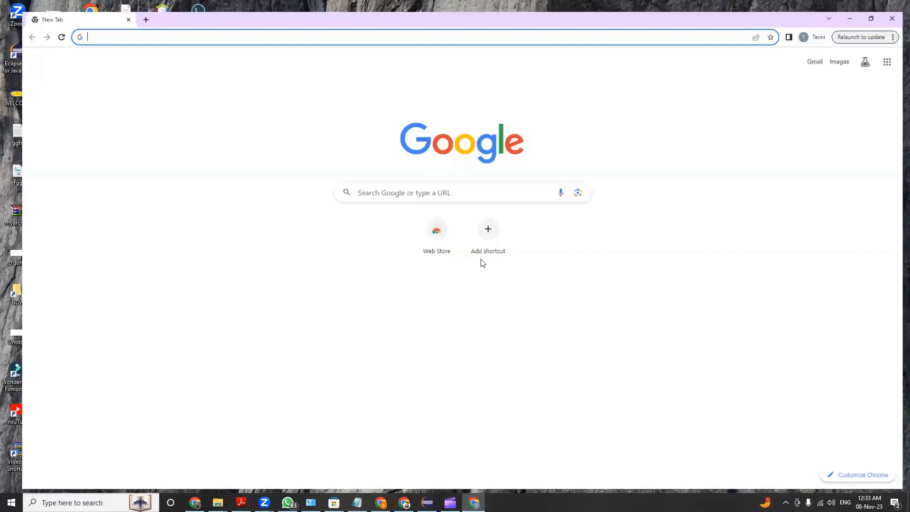
Search Google for "google docs" and open the Google Docs: Sign-in result
left_click(374, 187)
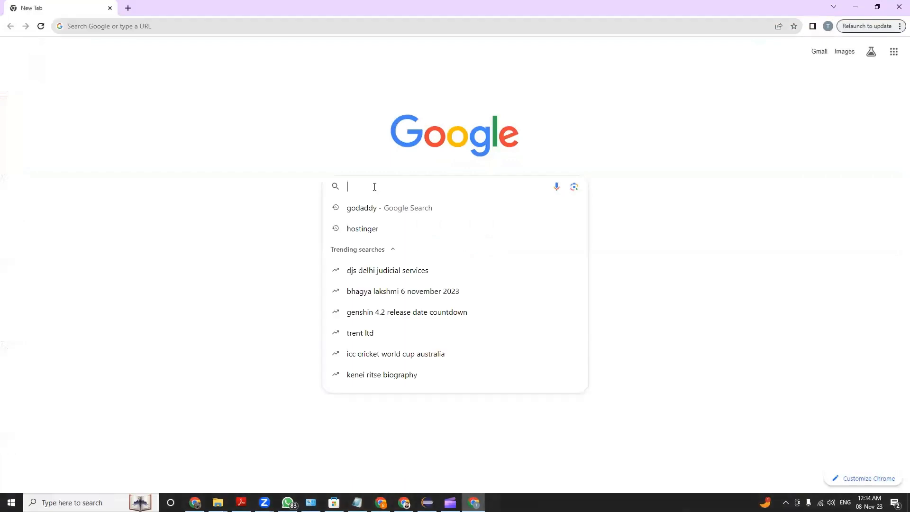
type("google docs")
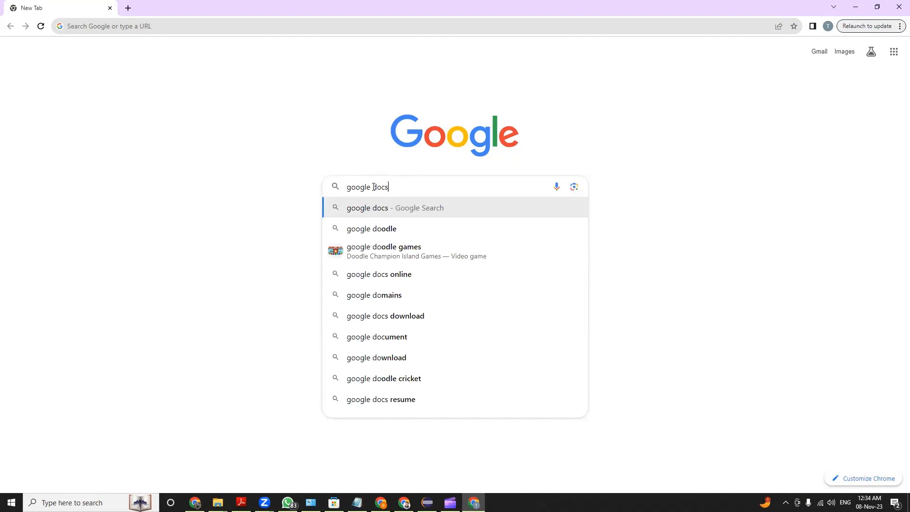
key("Return")
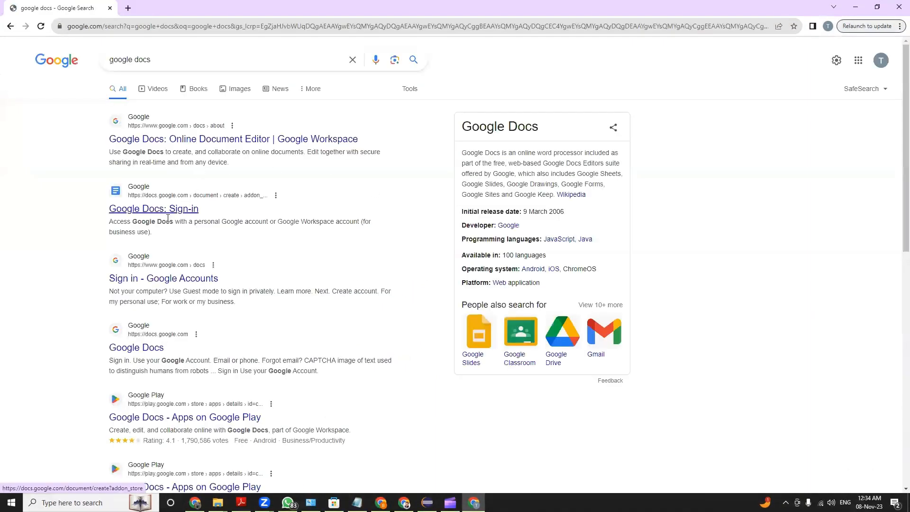
left_click(132, 211)
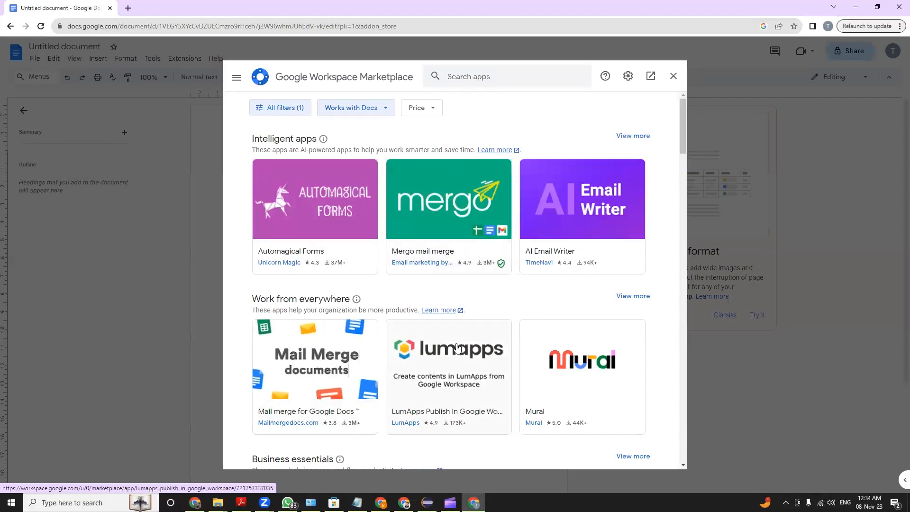
Look through the Google Workspace Marketplace apps, close that dialog, and bring the browser window back to full size
scroll(364, 353, "down", 3)
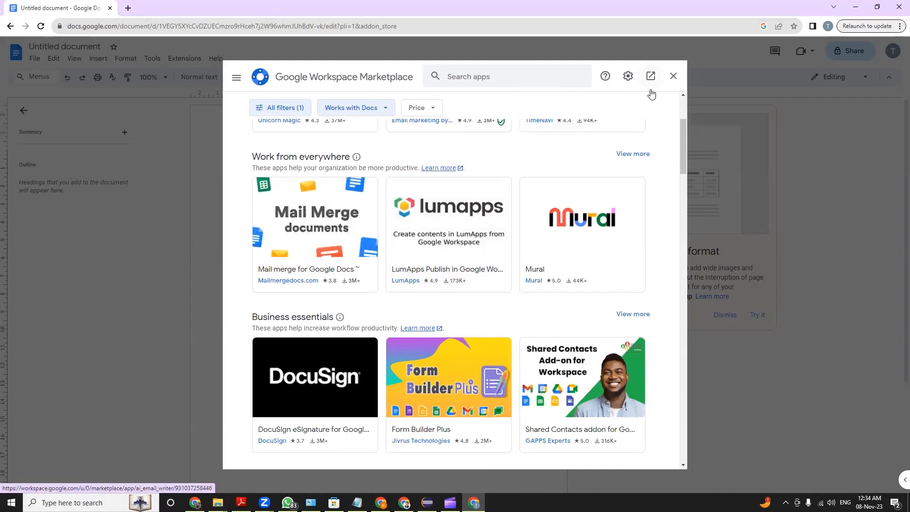
left_click(672, 76)
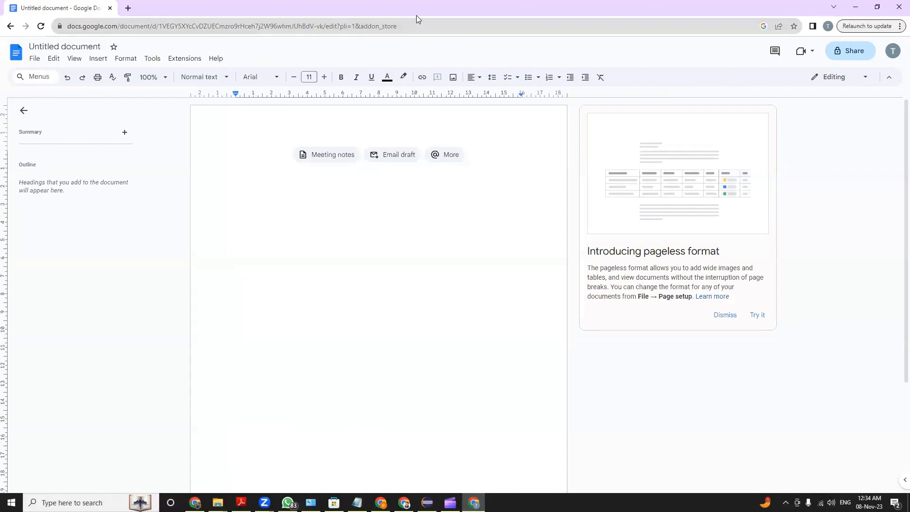
left_click(855, 7)
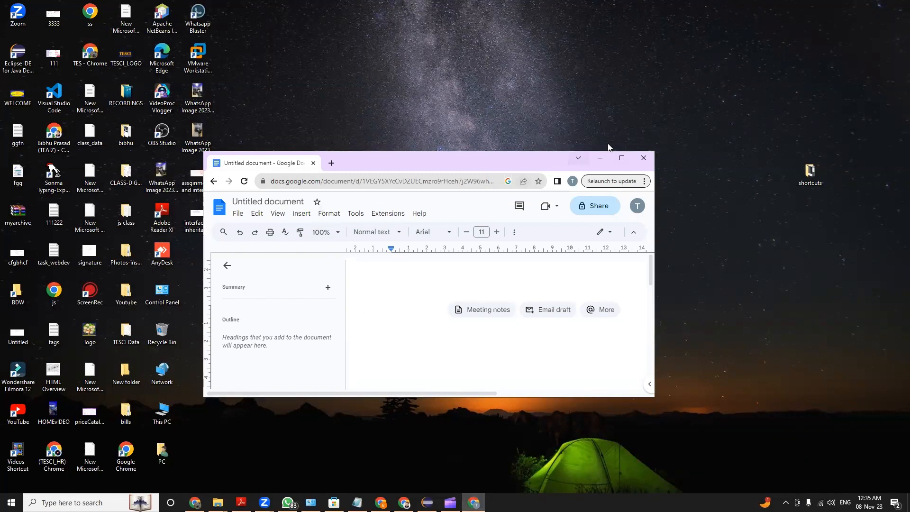
left_click(620, 158)
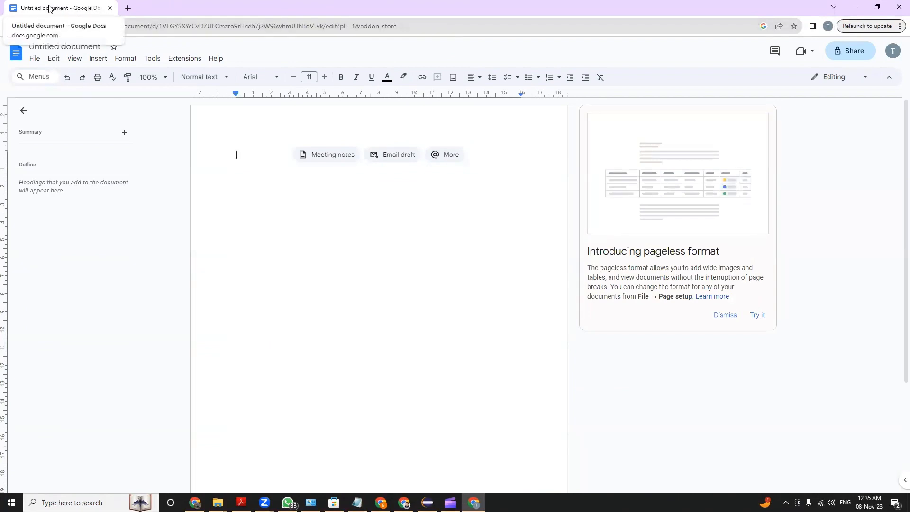
Search Google in a new tab for "what is current status of whether" and open AccuWeather's India Current Weather result
left_click(128, 10)
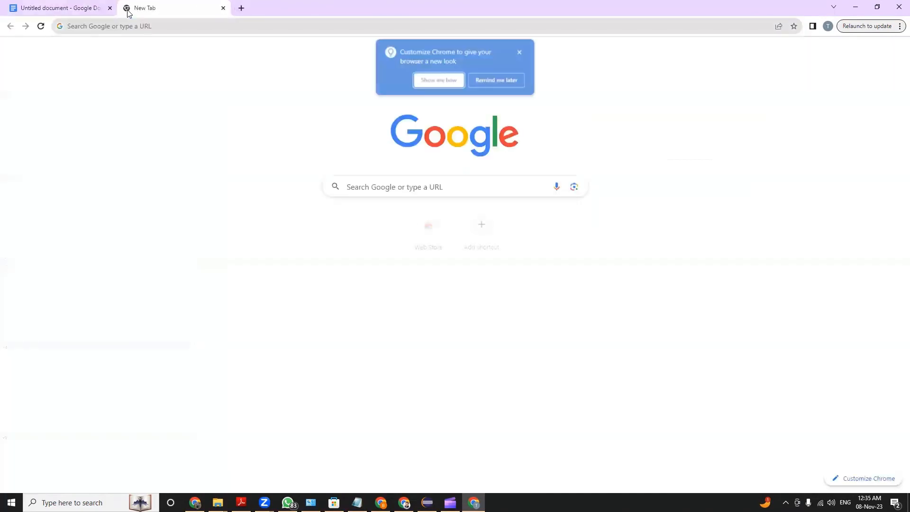
left_click(373, 187)
type("wh")
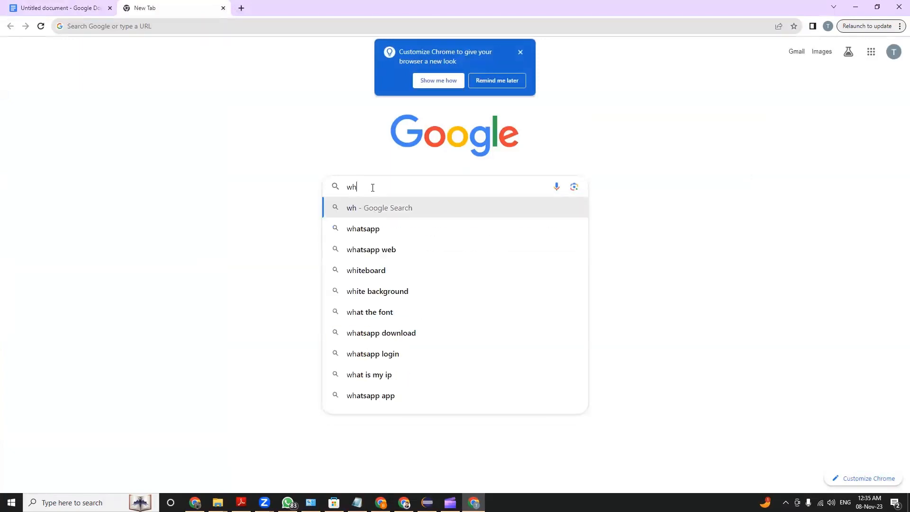
type("at is current ")
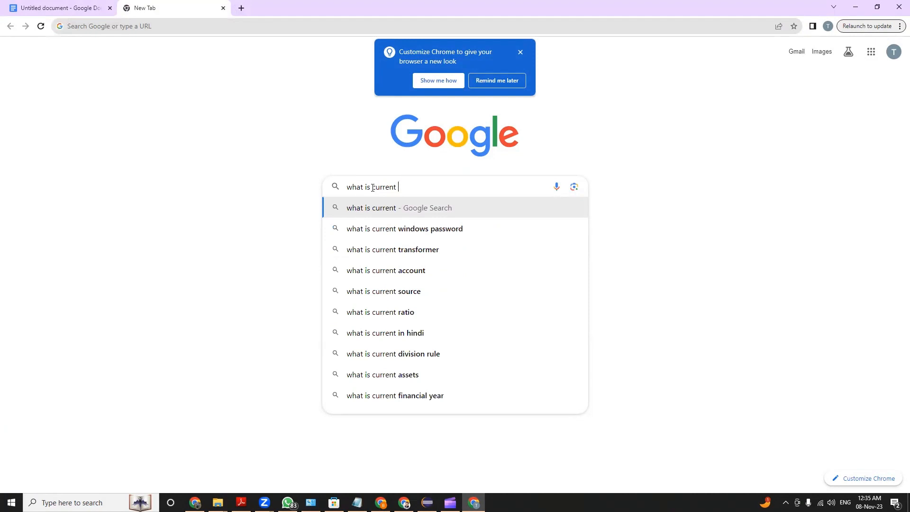
type("status of ")
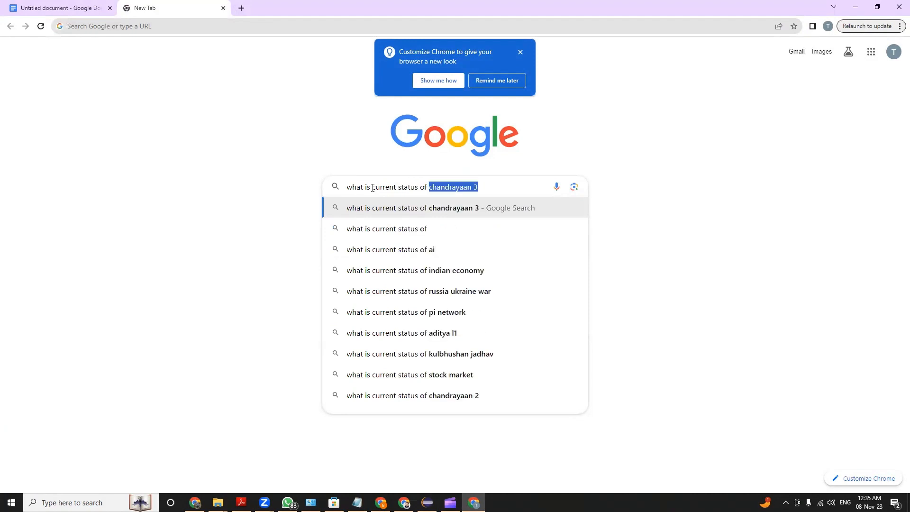
type("whether")
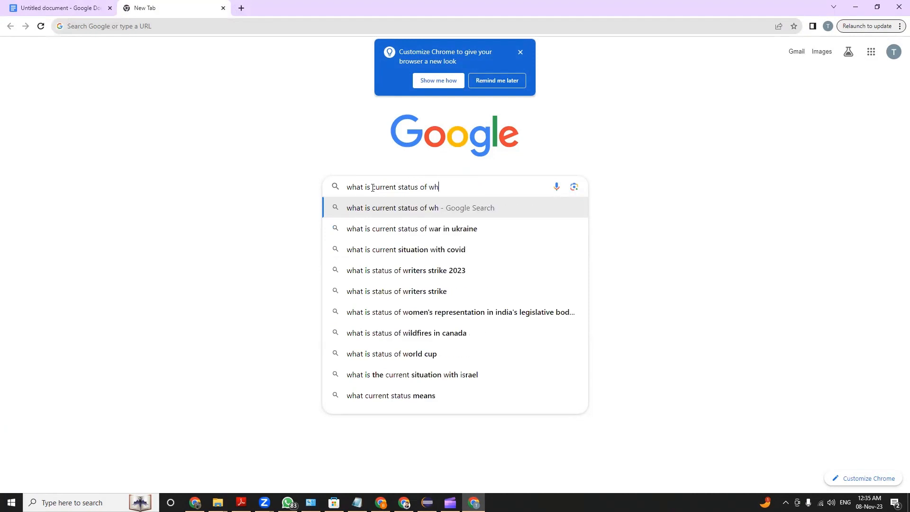
key("Return")
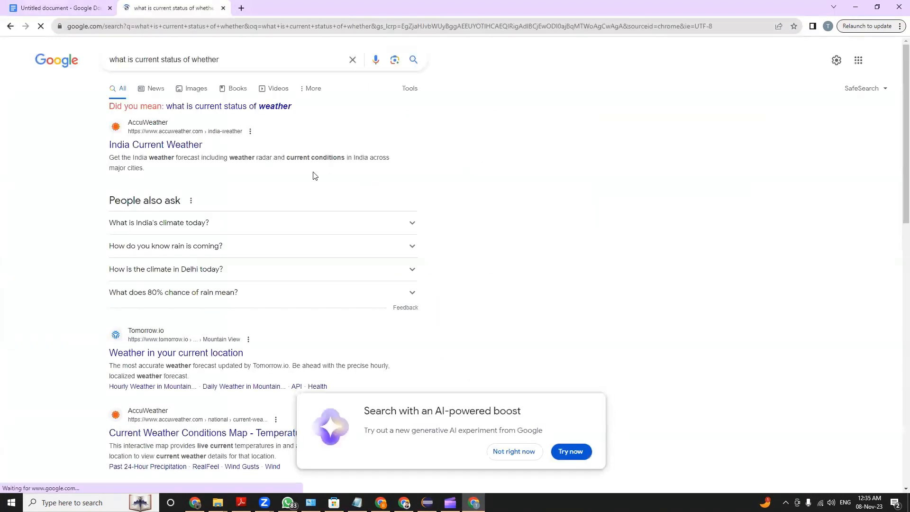
left_click(158, 150)
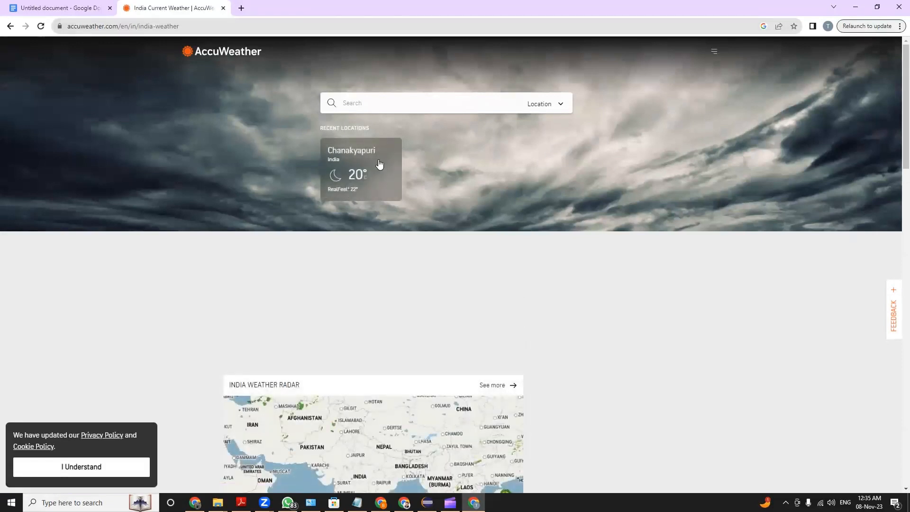
Close the AccuWeather tab and open two blank tabs beside the document
left_click(222, 10)
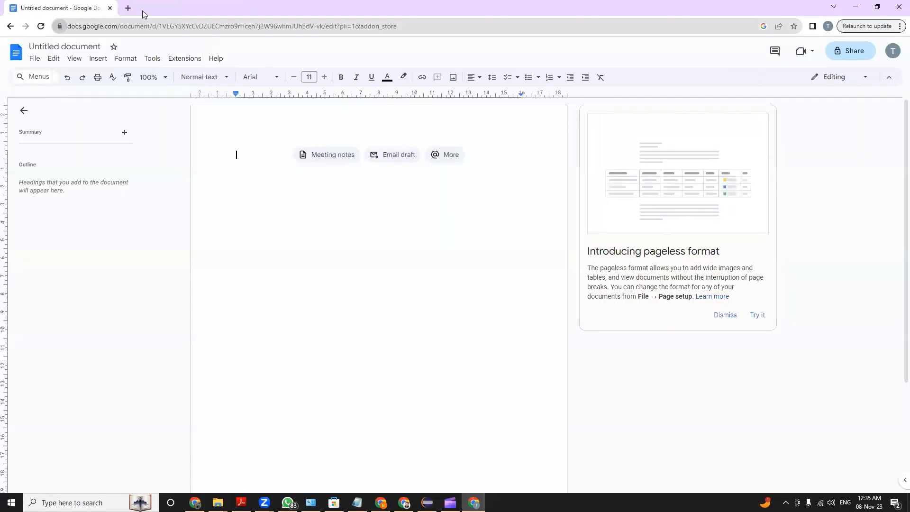
left_click(127, 8)
left_click(241, 9)
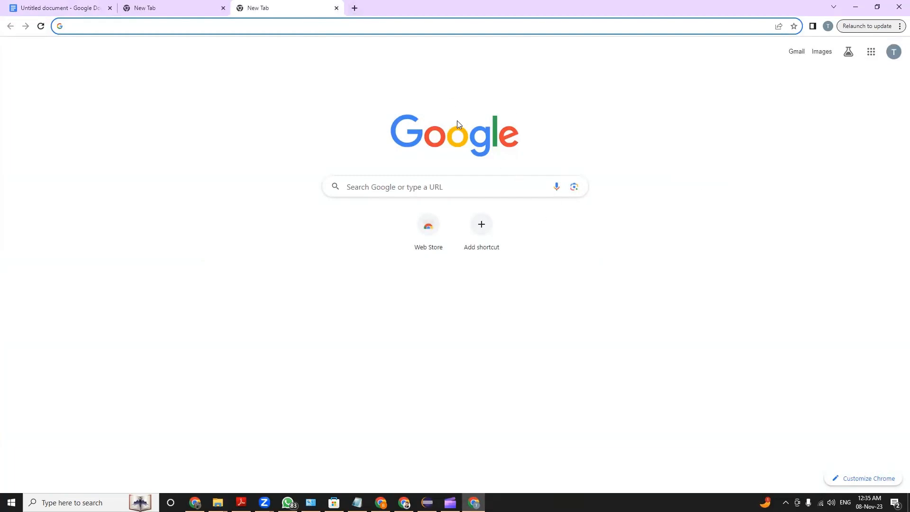
Switch between the document tab and the two blank tabs, ending on the document
left_click(63, 7)
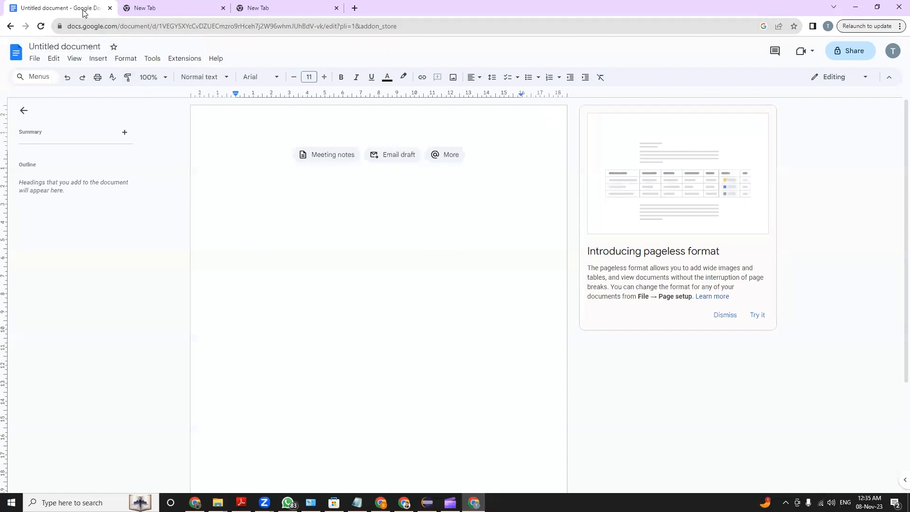
left_click(139, 9)
left_click(261, 8)
left_click(51, 8)
Highlight the document's full web address, highlight only the part from the document ID onward, and clear the selection
left_click(135, 27)
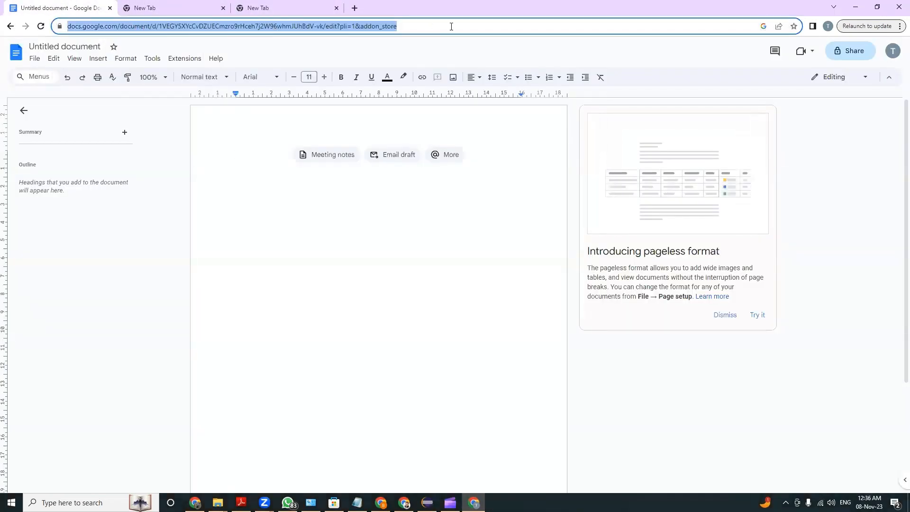
left_click(398, 26)
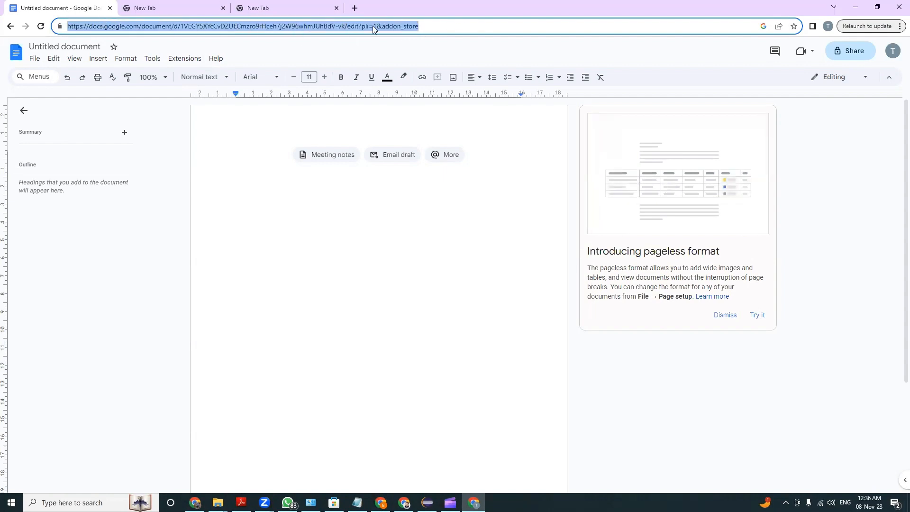
left_click_drag(467, 26, 3, 21)
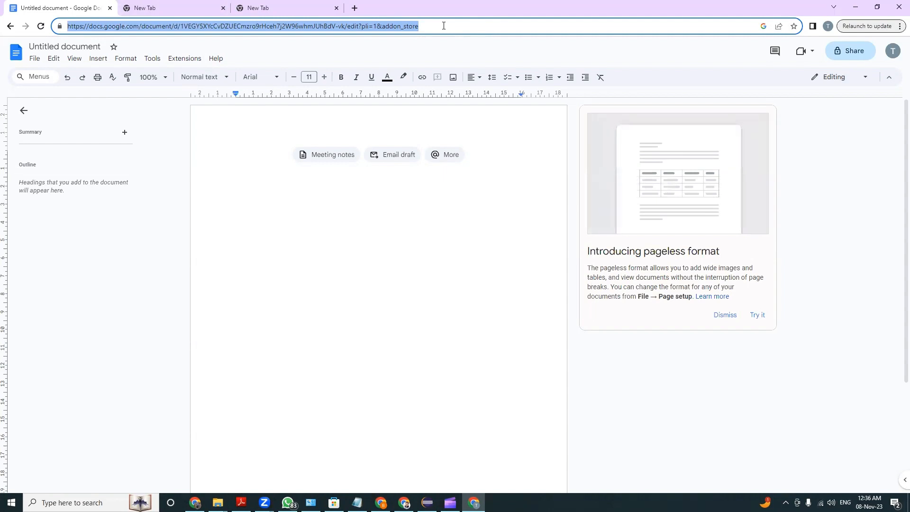
left_click(445, 26)
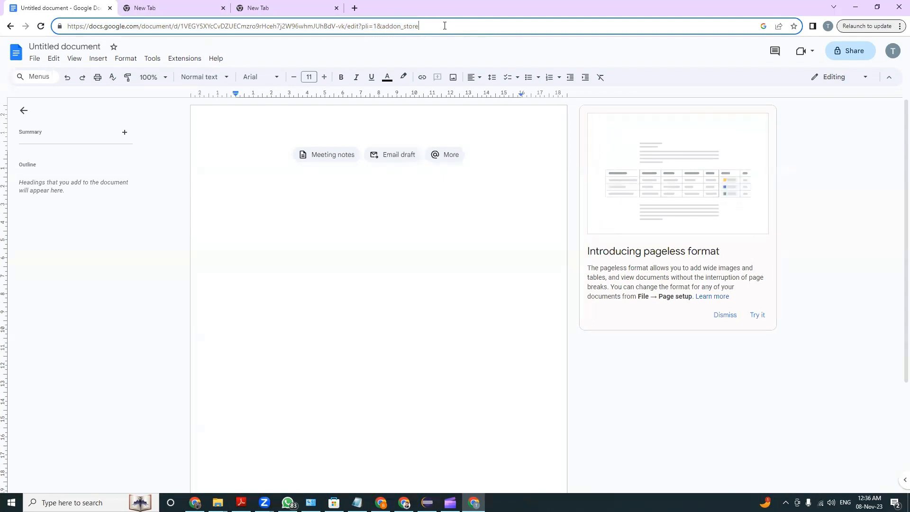
left_click_drag(468, 27, 26, 5)
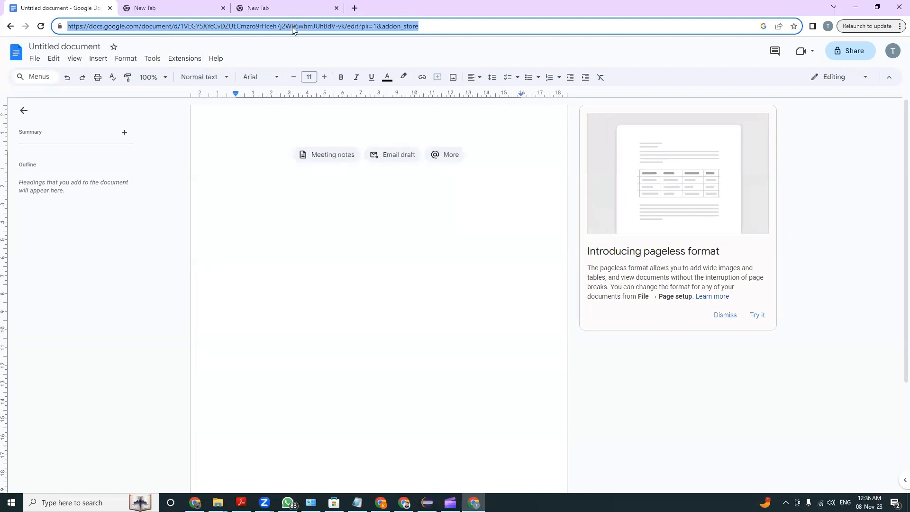
left_click_drag(451, 26, 180, 27)
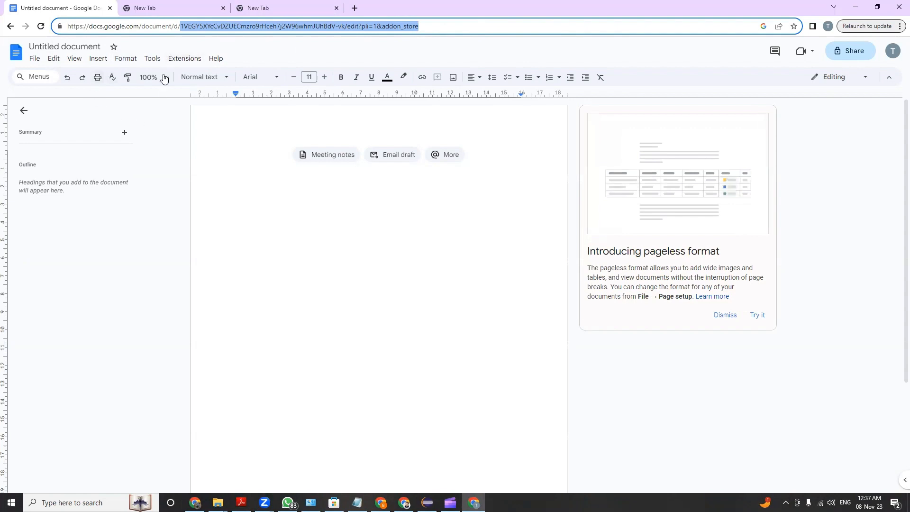
left_click(150, 50)
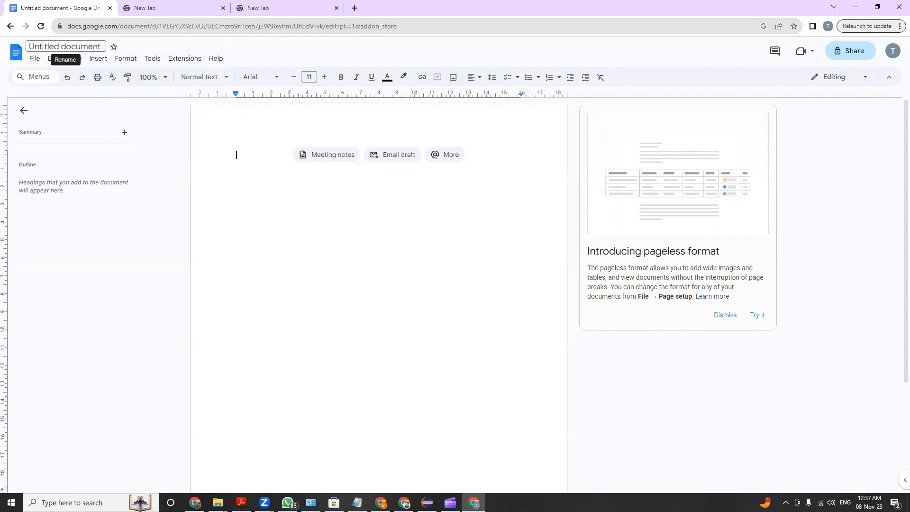
Rename the untitled document as "myFirstDocument On Google Docs"
left_click(75, 48)
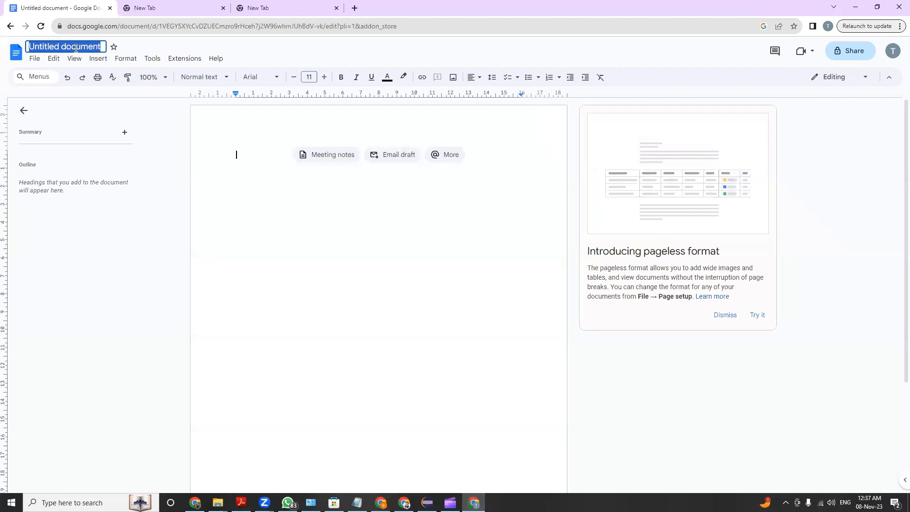
type("myF")
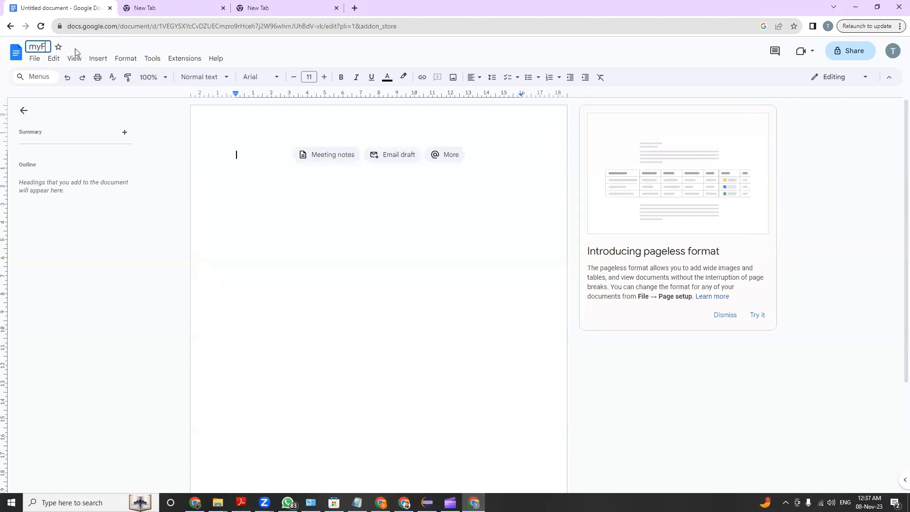
type("irstDoc")
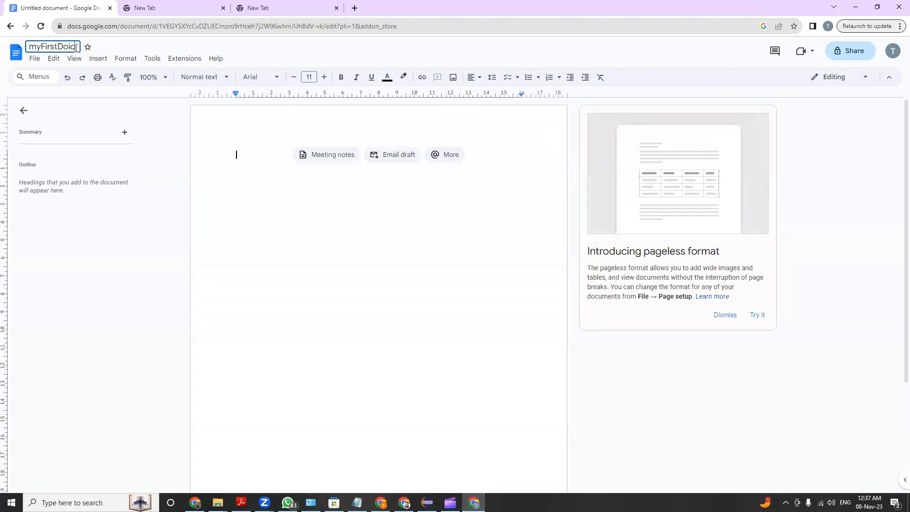
type("umen")
key("BackSpace")
key("BackSpace")
key("BackSpace")
key("BackSpace")
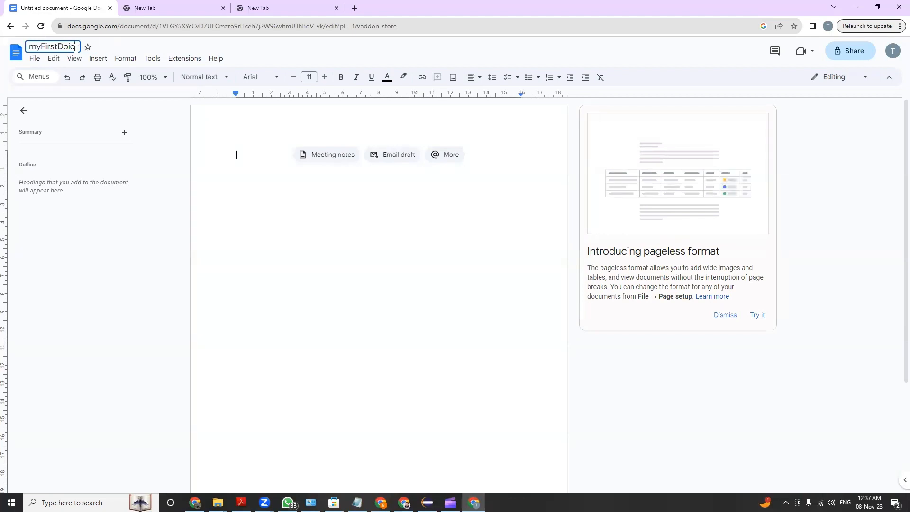
type("ument On")
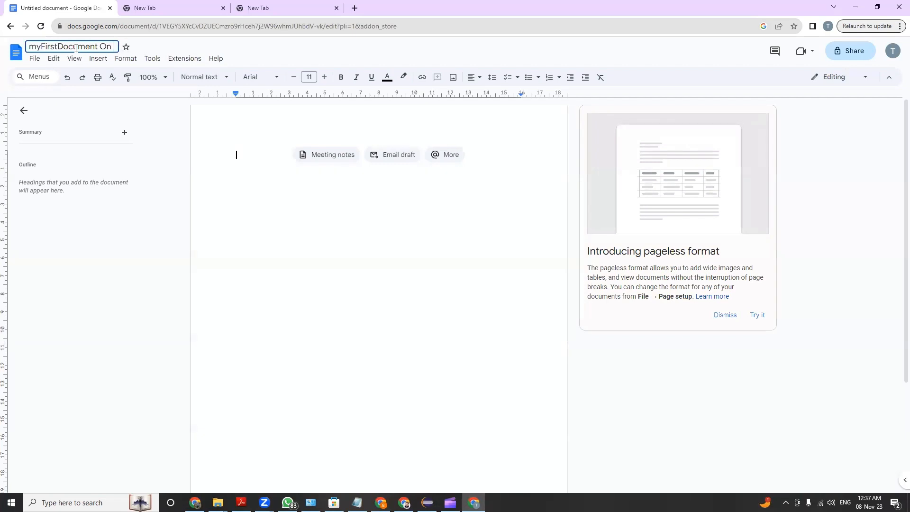
type(" Google ")
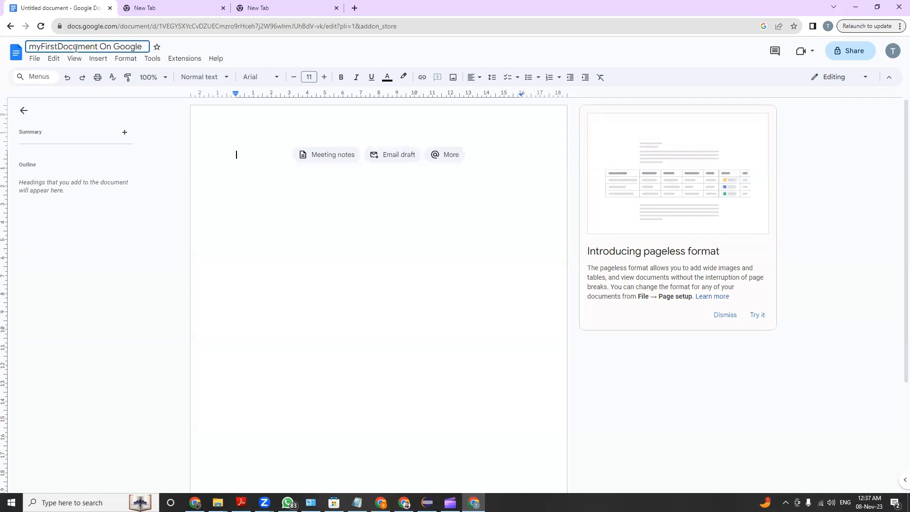
type("Docs")
key("Return")
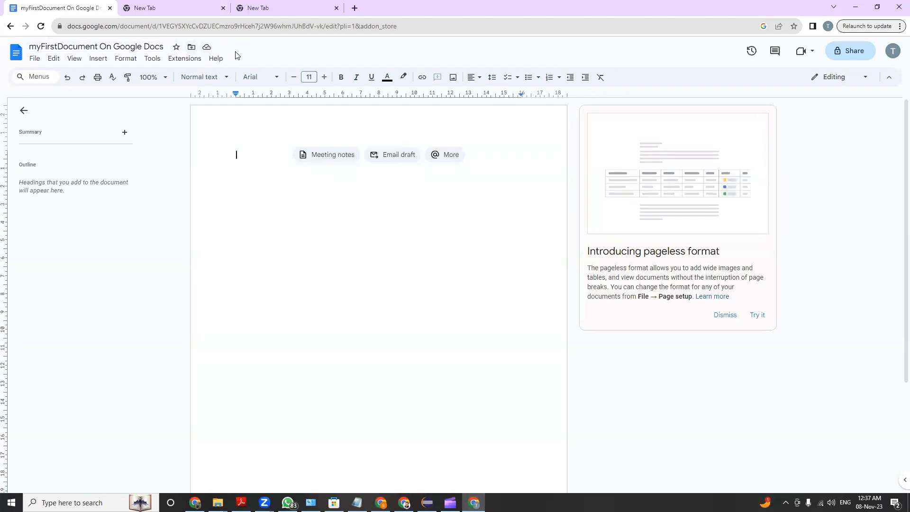
Examine the locations the document can be moved to, and leave without moving it
left_click(191, 47)
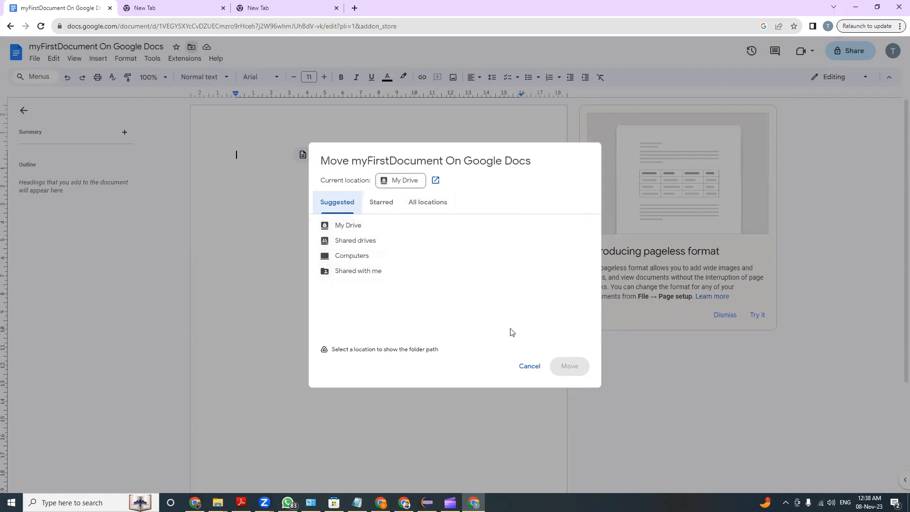
left_click(534, 366)
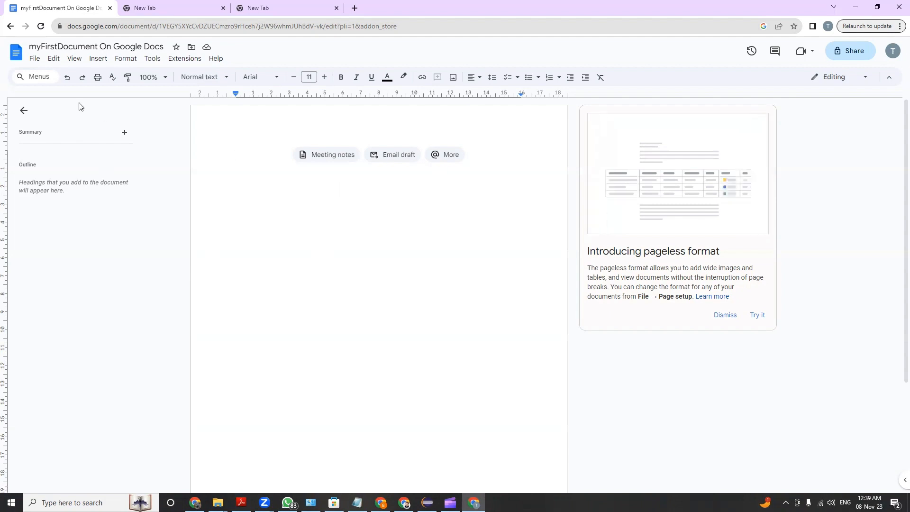
Go to the Docs home page and look through the recent documents
left_click(15, 53)
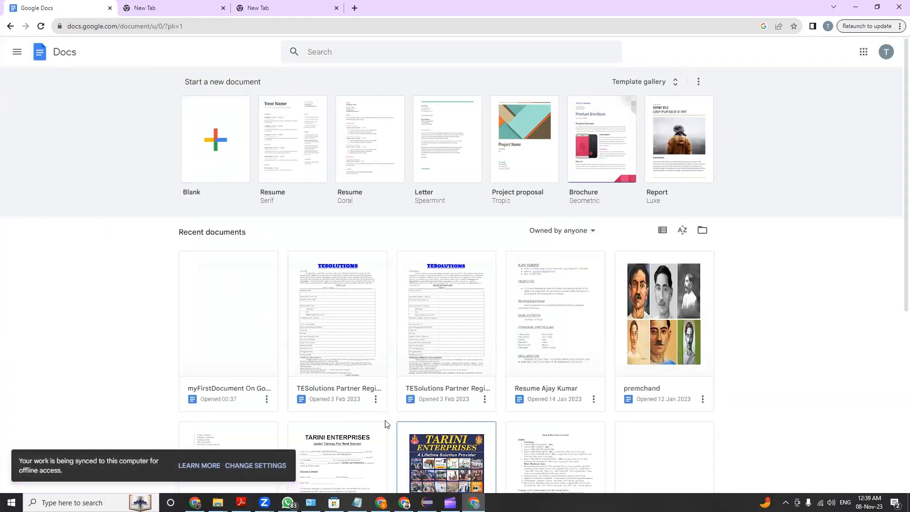
scroll(611, 285, "down", 4)
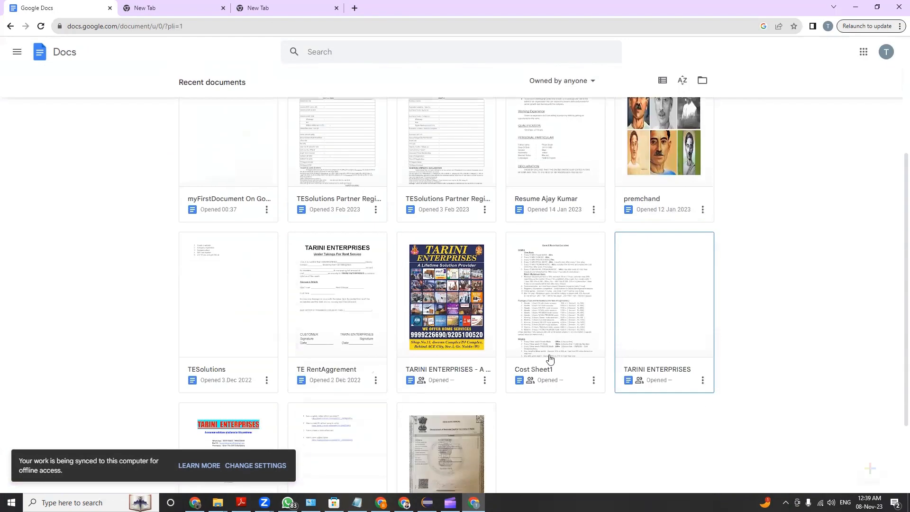
scroll(501, 335, "down", 2)
scroll(443, 319, "up", 5)
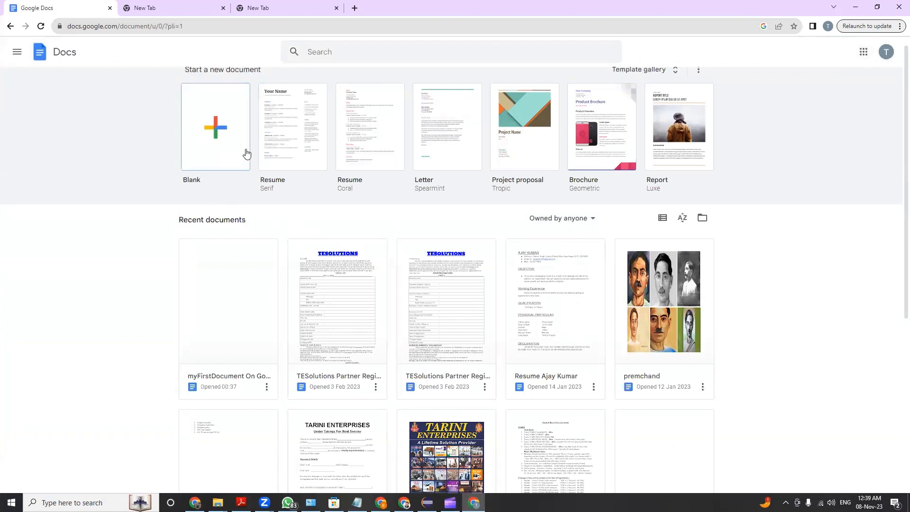
Create a blank document from the Docs home page and return to the home page
scroll(237, 144, "up", 1)
left_click(228, 143)
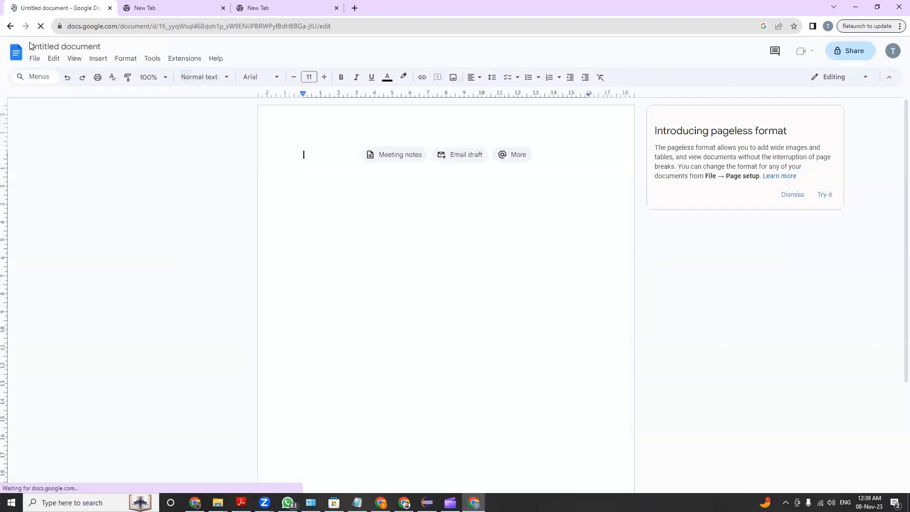
left_click(13, 55)
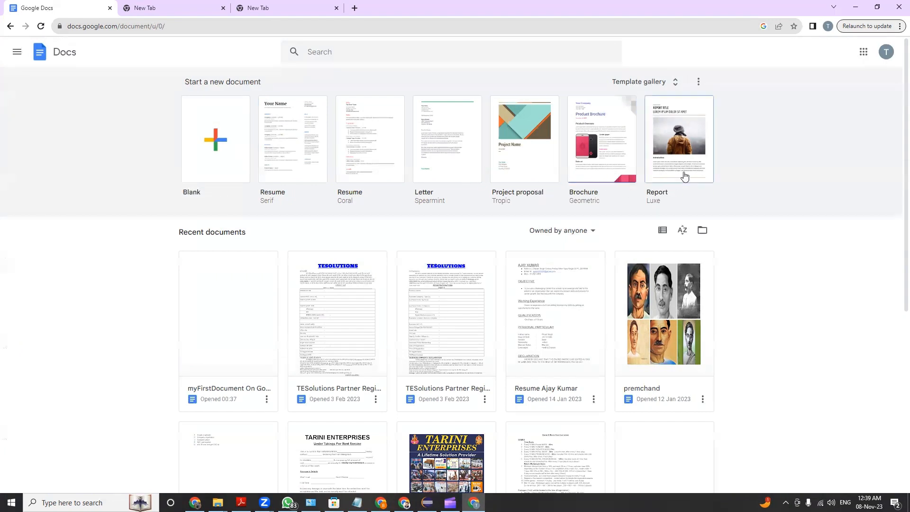
Examine the template gallery from the CVs and letters through the work, sales and education templates
left_click(650, 83)
scroll(311, 347, "down", 4)
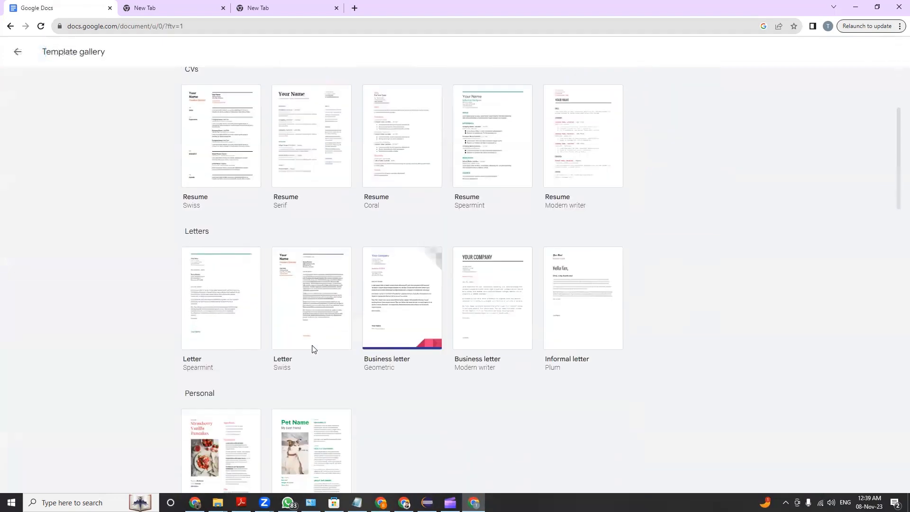
scroll(244, 199, "up", 1)
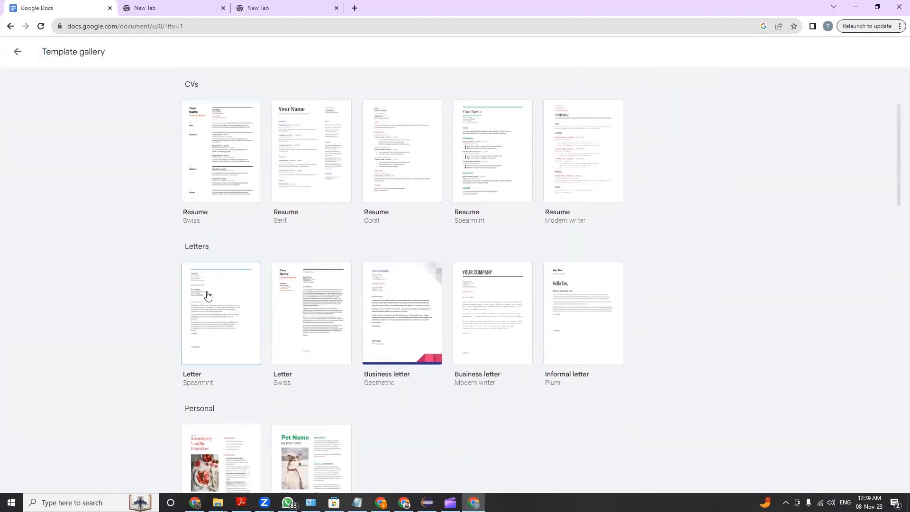
scroll(432, 321, "down", 3)
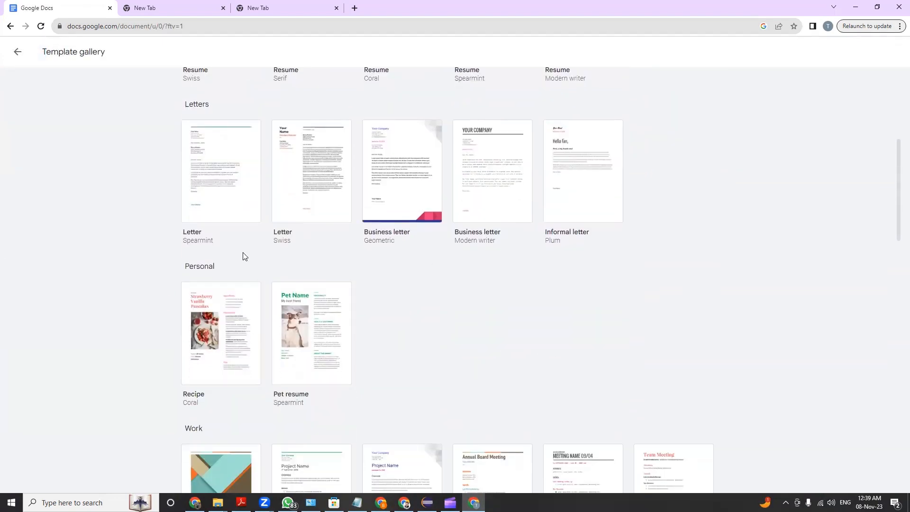
scroll(299, 363, "down", 2)
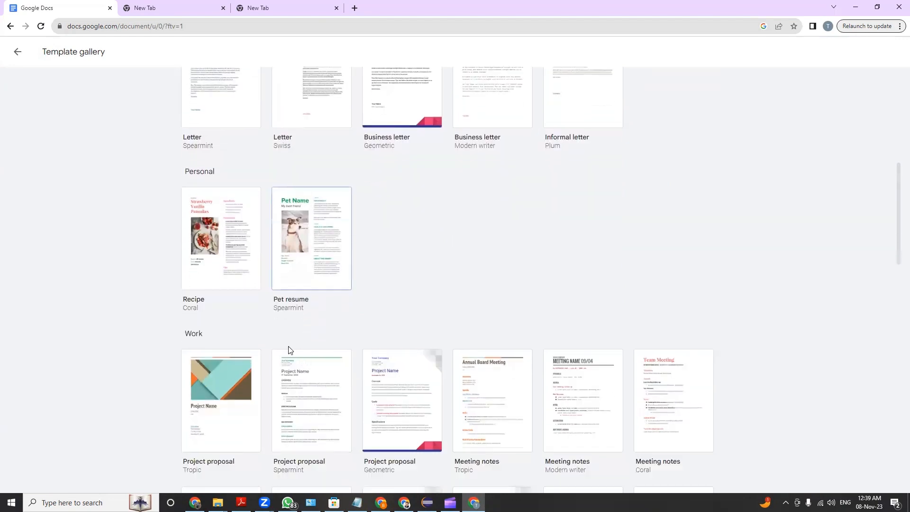
scroll(351, 317, "down", 3)
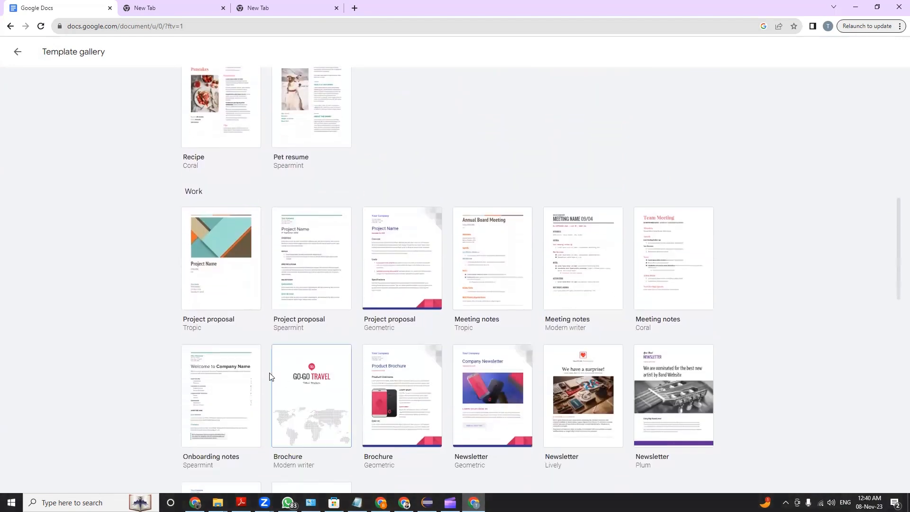
scroll(446, 319, "down", 5)
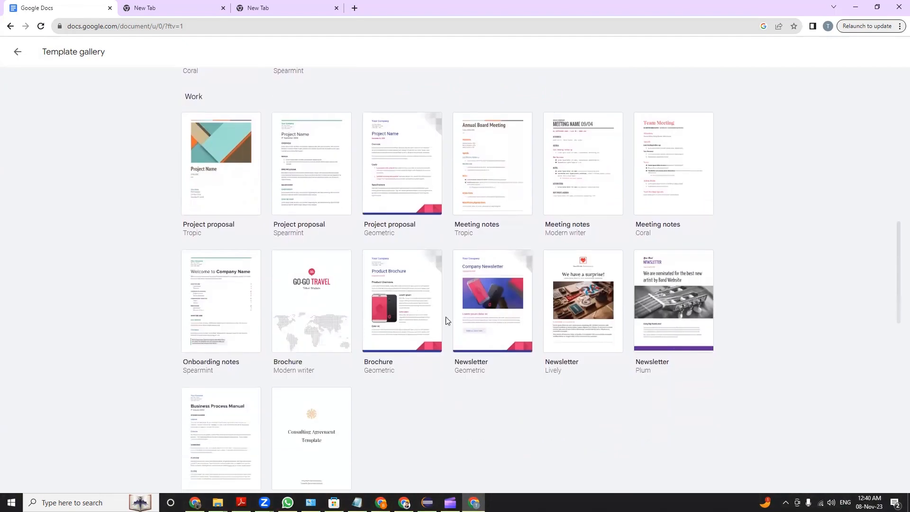
scroll(330, 353, "down", 3)
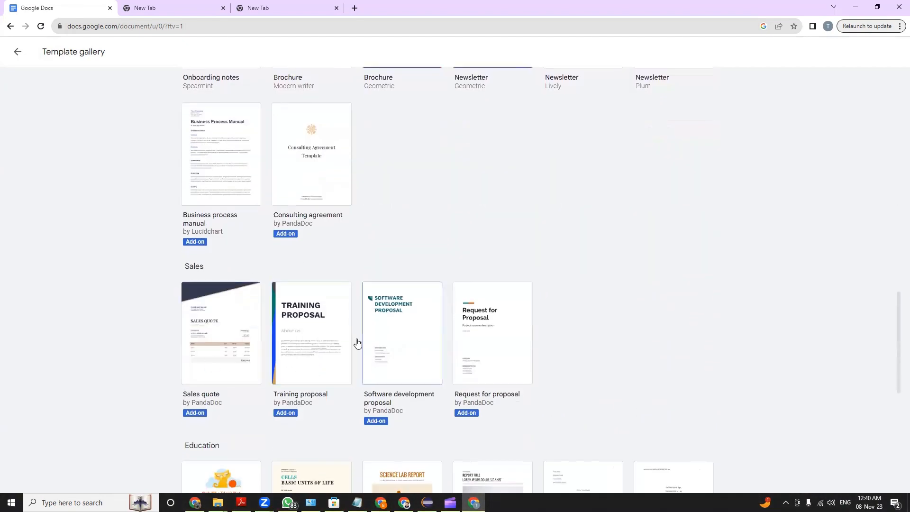
scroll(277, 368, "down", 5)
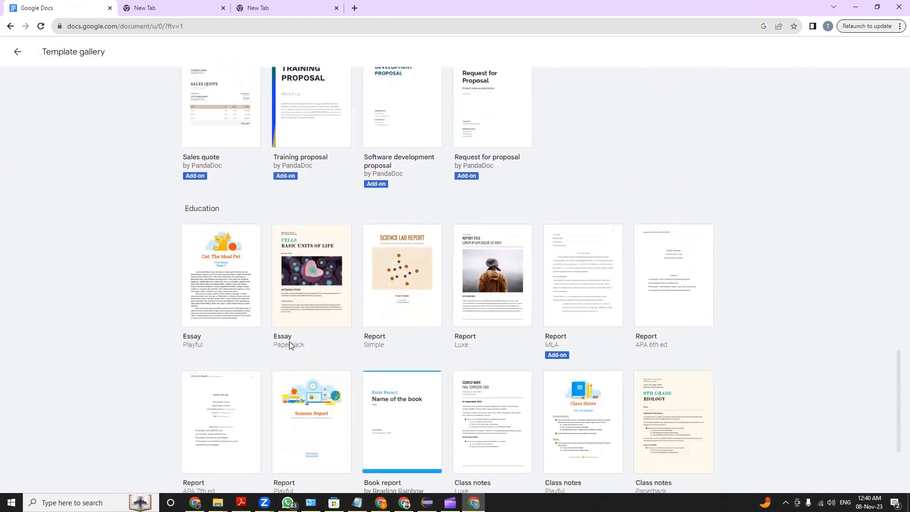
scroll(288, 271, "down", 3)
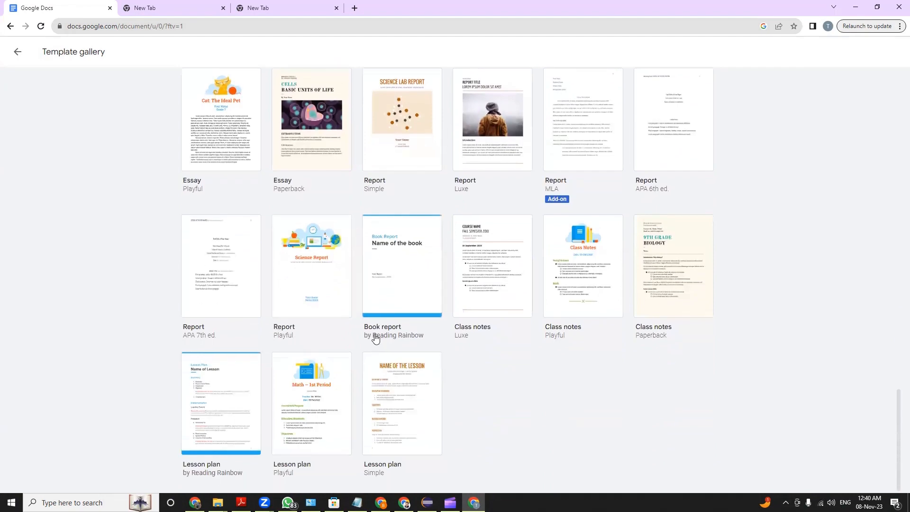
scroll(374, 336, "up", 20)
scroll(377, 337, "up", 7)
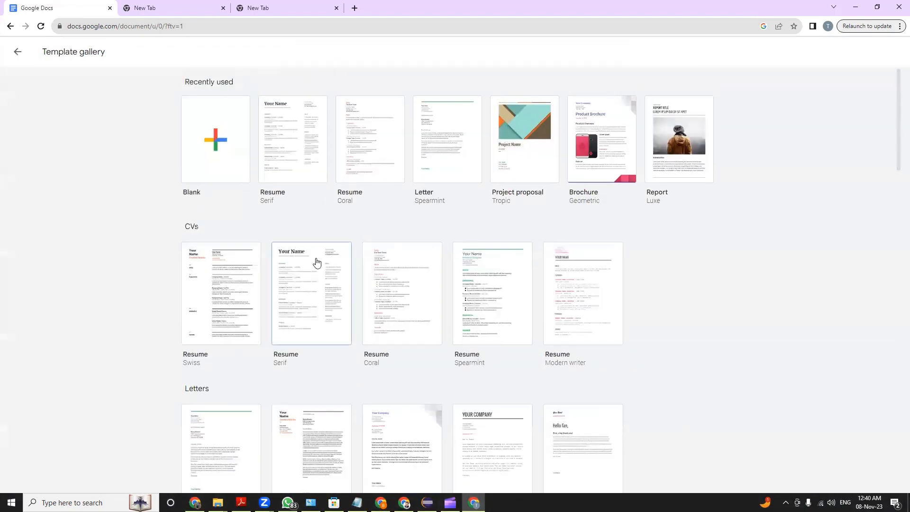
Create a blank document from the template gallery and go back to the Docs home page
left_click(215, 141)
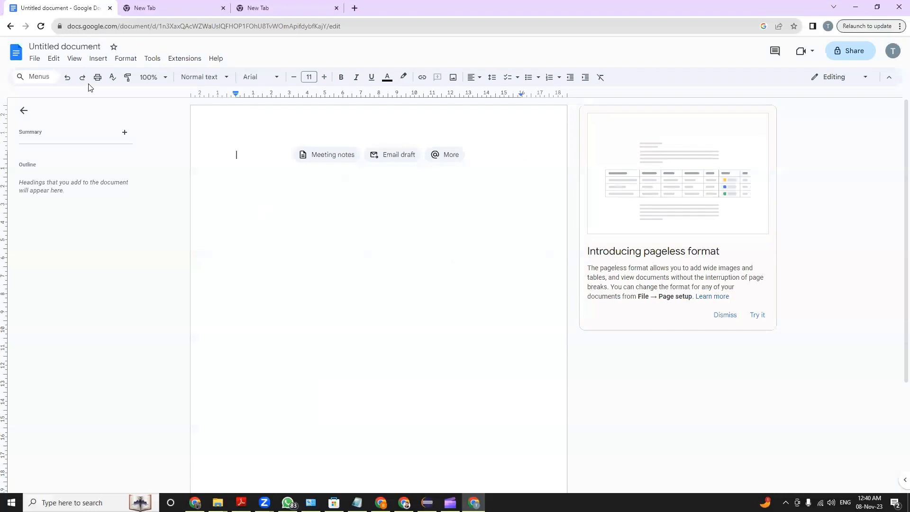
left_click(21, 53)
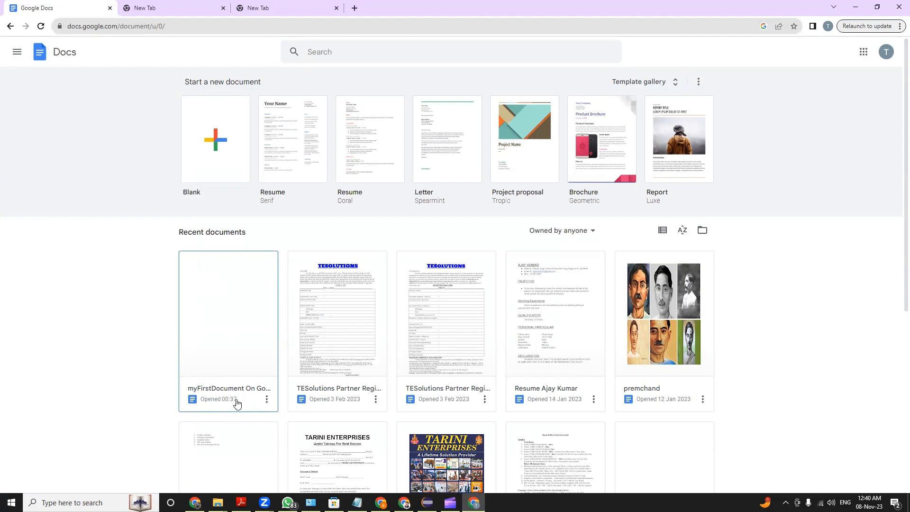
Open myFirstDocument On Google Docs from the recent documents, return to the Docs home page, and open the document again
left_click(204, 370)
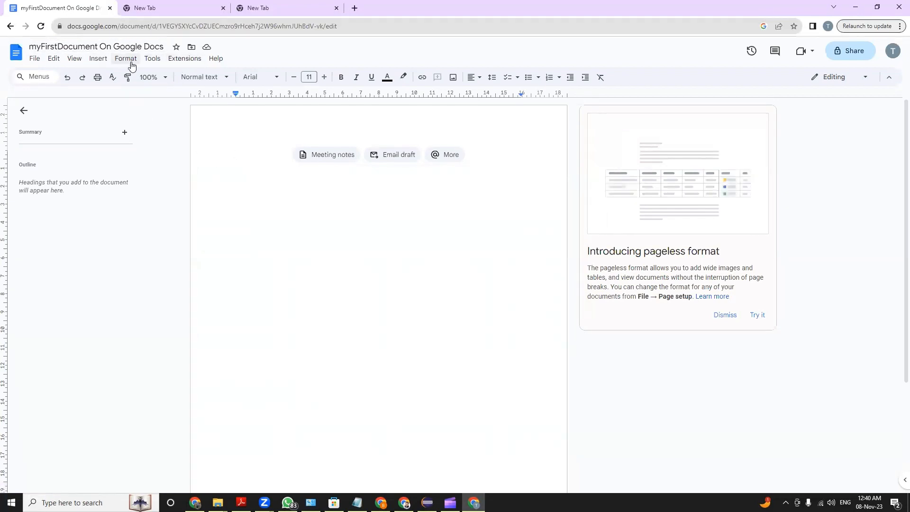
left_click(19, 53)
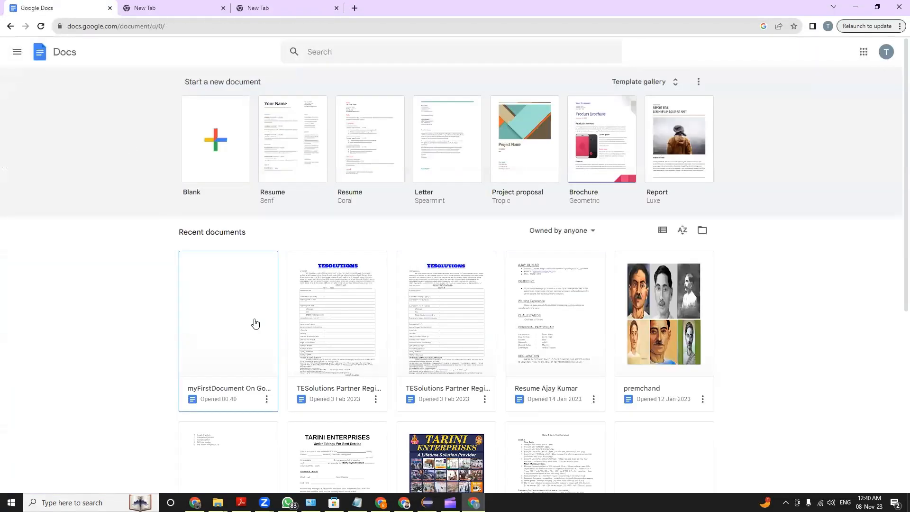
left_click(254, 321)
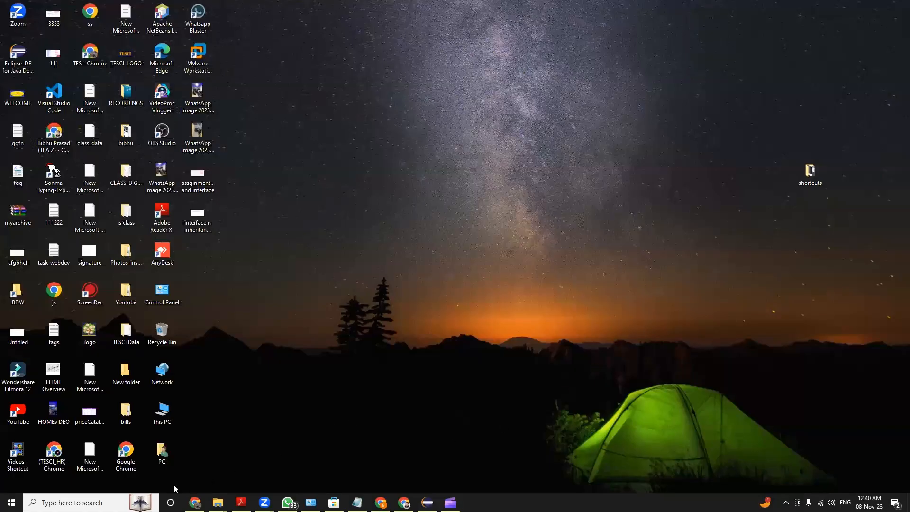
Launch Google Chrome from the desktop with the Tarini Enterprises profile and maximize its window
double_click(126, 451)
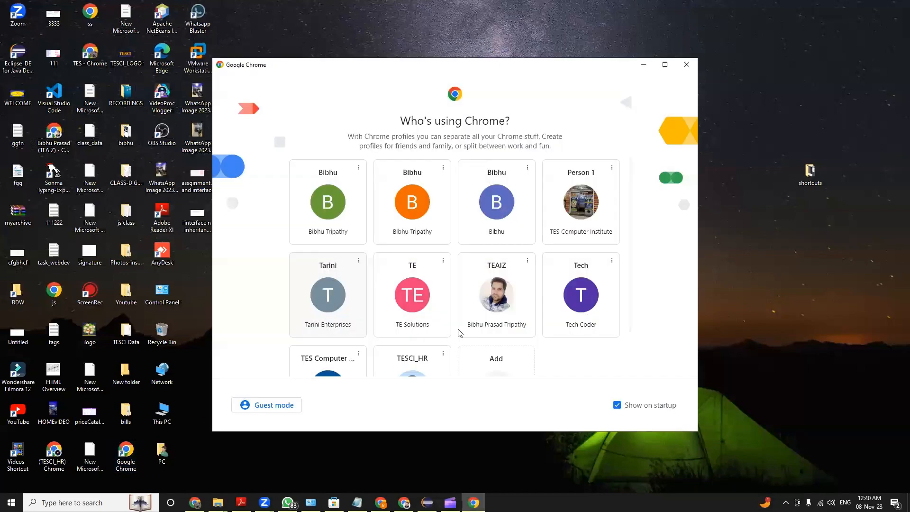
left_click(347, 297)
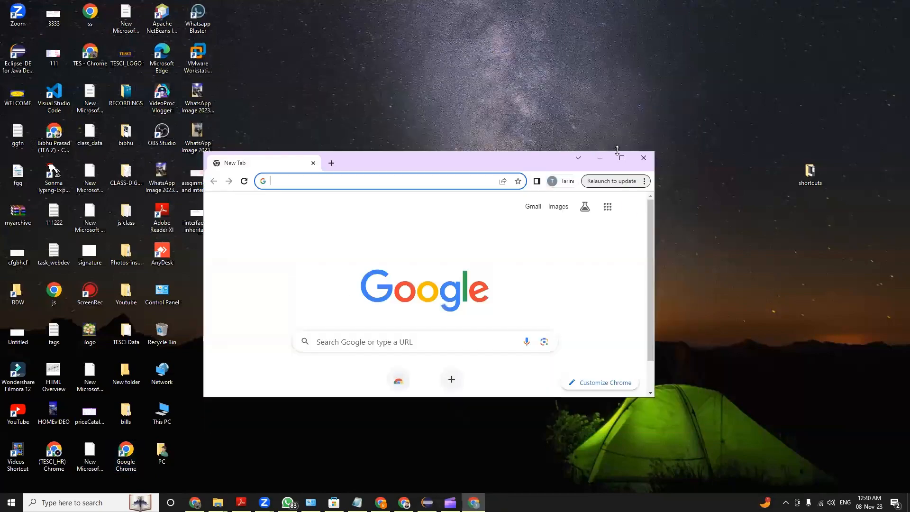
left_click(621, 158)
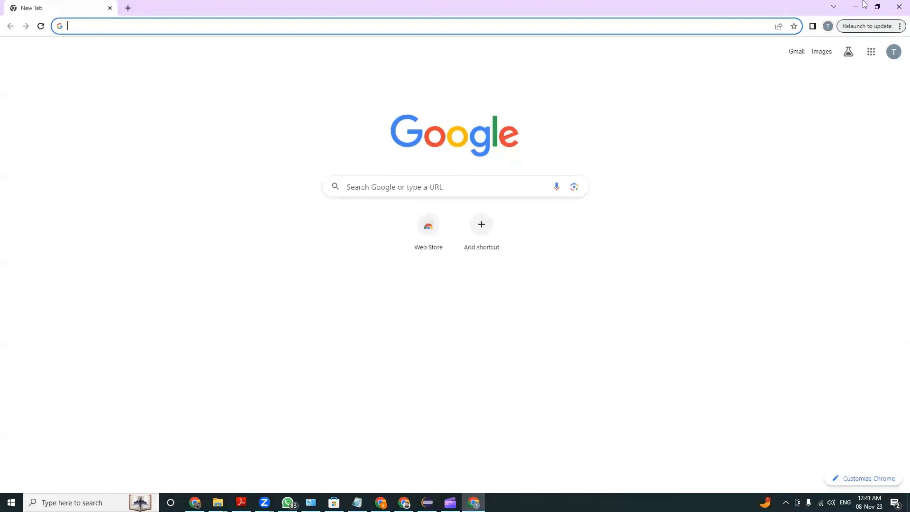
Restore the recently closed three-tab window containing myFirstDocument On Google Docs from the browser history
left_click(897, 27)
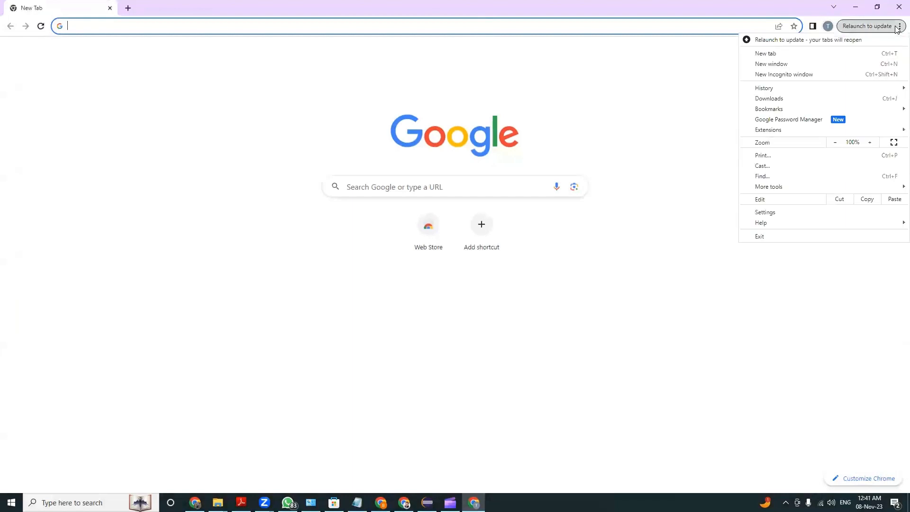
mouse_move(800, 88)
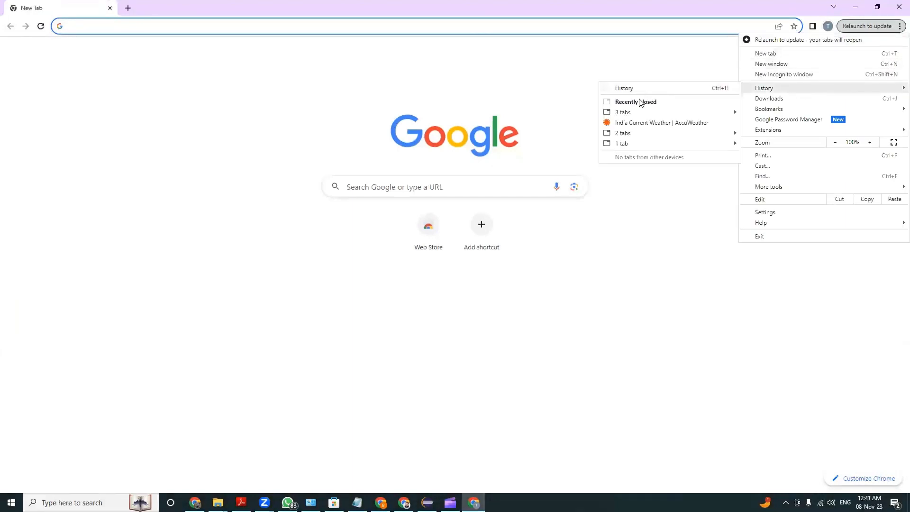
mouse_move(634, 113)
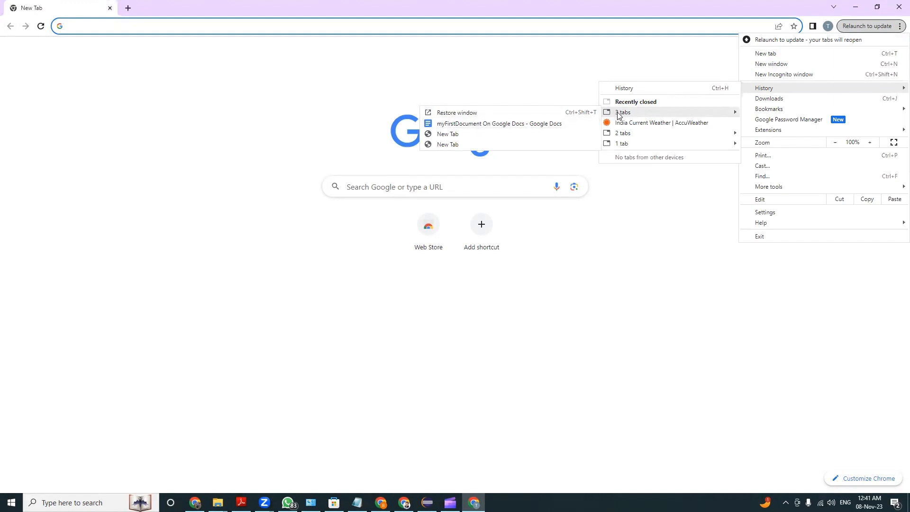
left_click(462, 113)
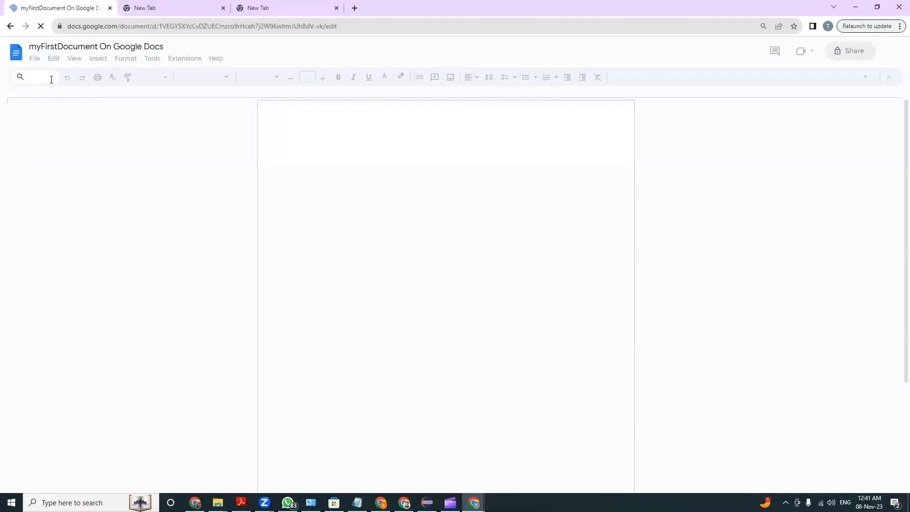
Close the two New Tab tabs and reopen myFirstDocument On Google Docs from the Docs home page
left_click(224, 8)
left_click(226, 9)
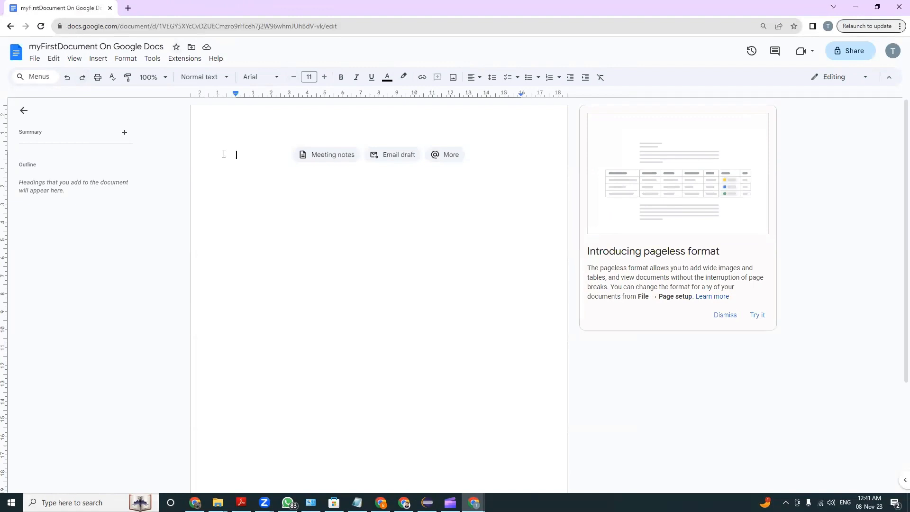
left_click(11, 58)
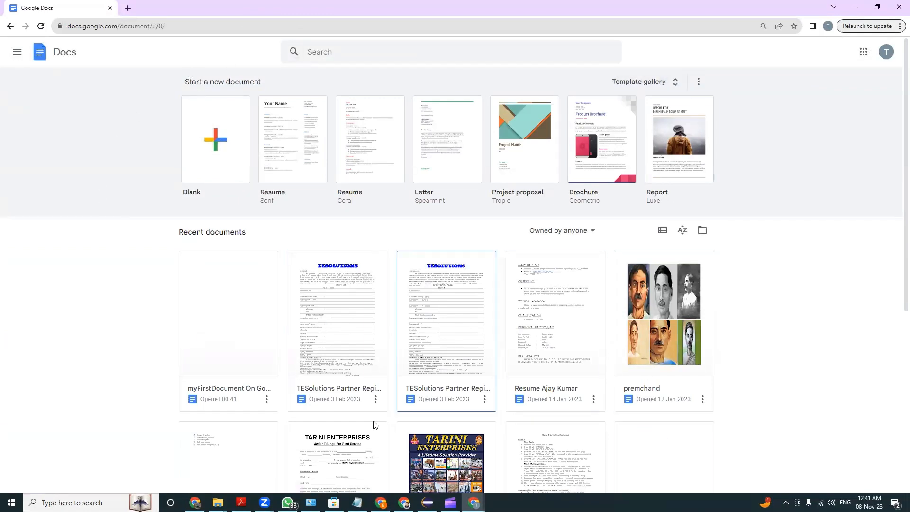
left_click(244, 308)
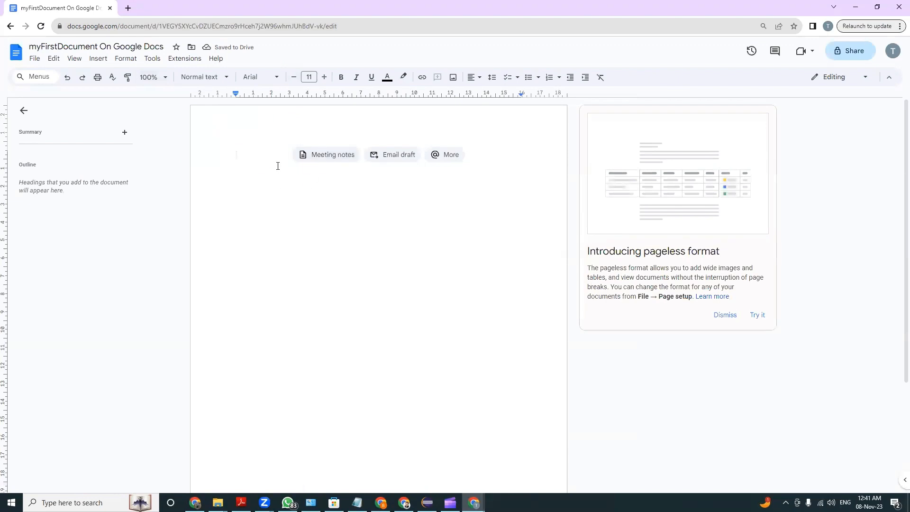
Enter the opening sentence "This is a document for session explaining about google docs." in the blank document
type("This")
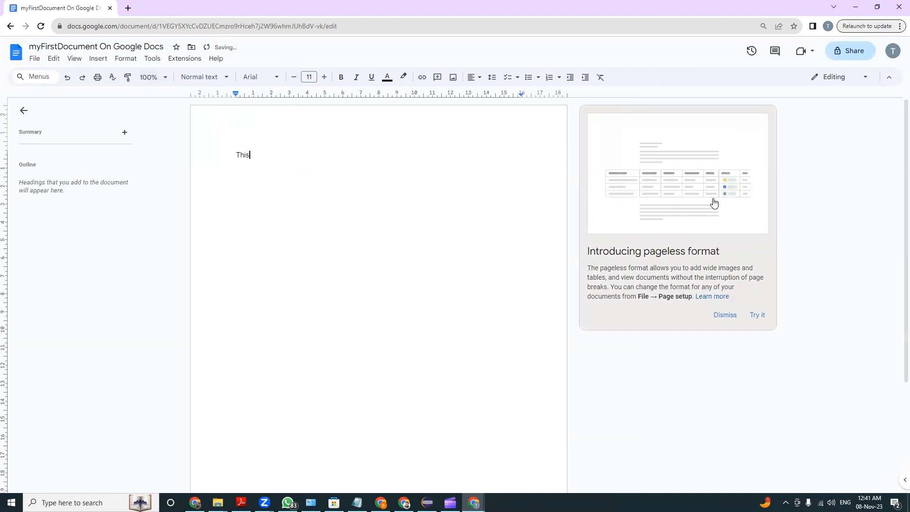
type(" is a d")
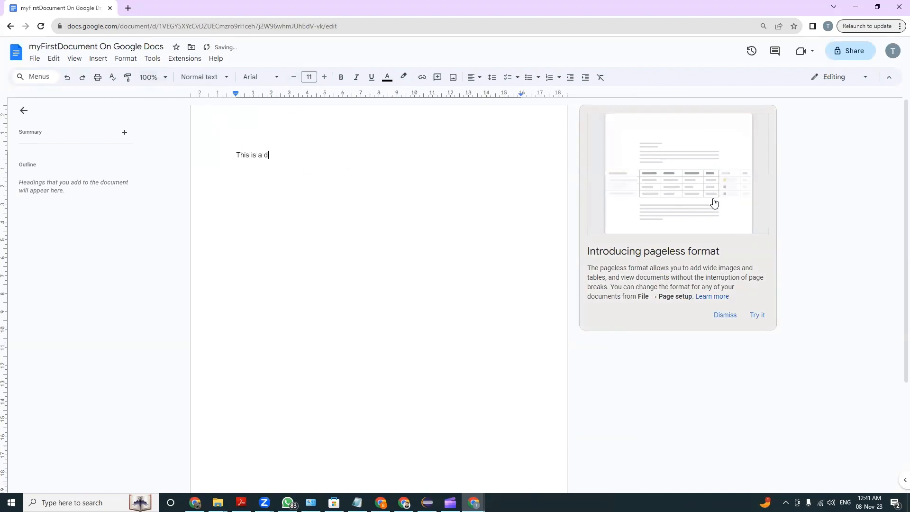
type("ocument for s")
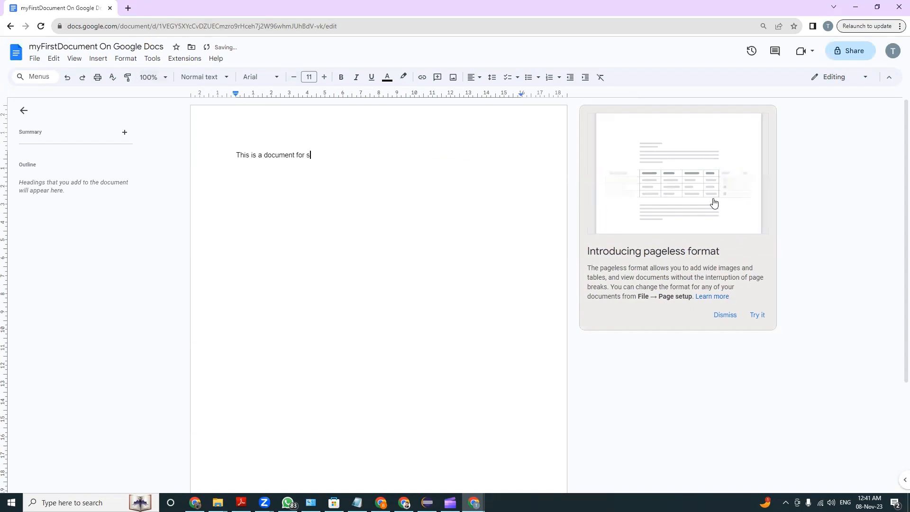
type("ession e")
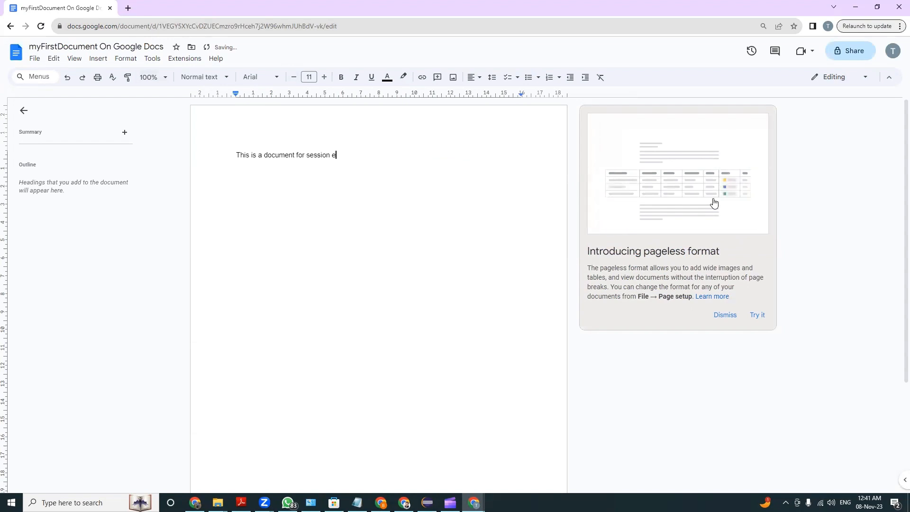
type("xplaining a")
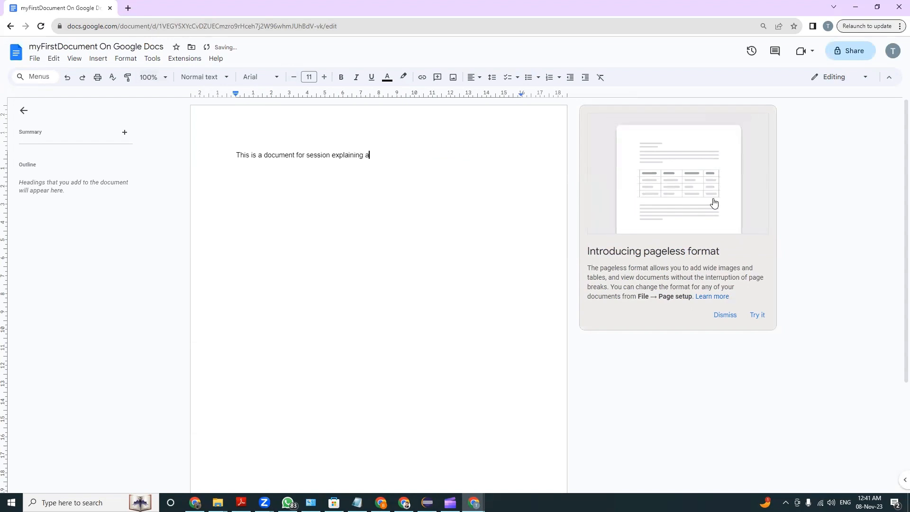
type("bout googl")
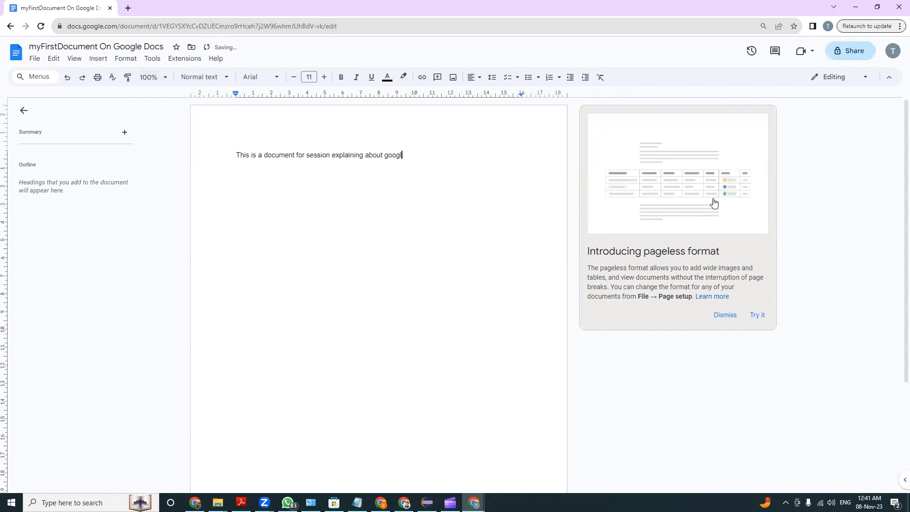
type("e dos")
type("s")
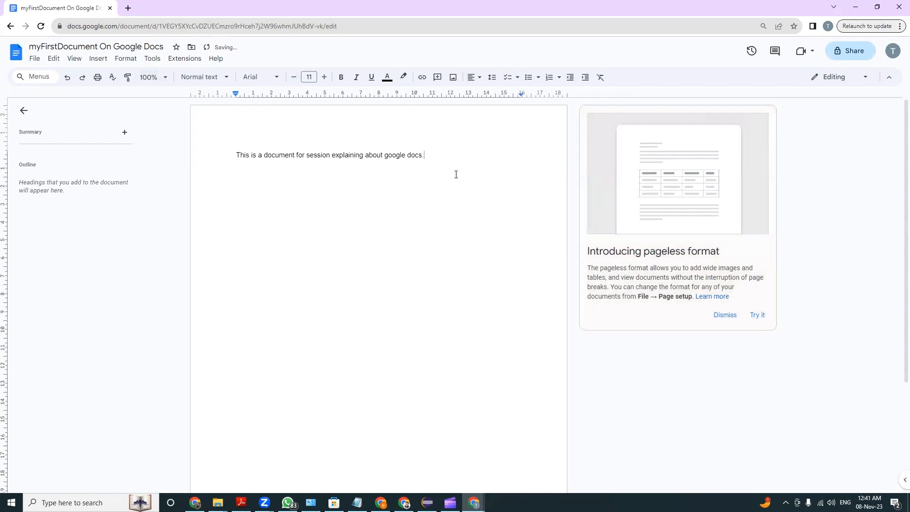
Apply the grammar suggestion "for a session" to the underlined words in the sentence
left_click_drag(432, 156, 219, 146)
left_click(288, 185)
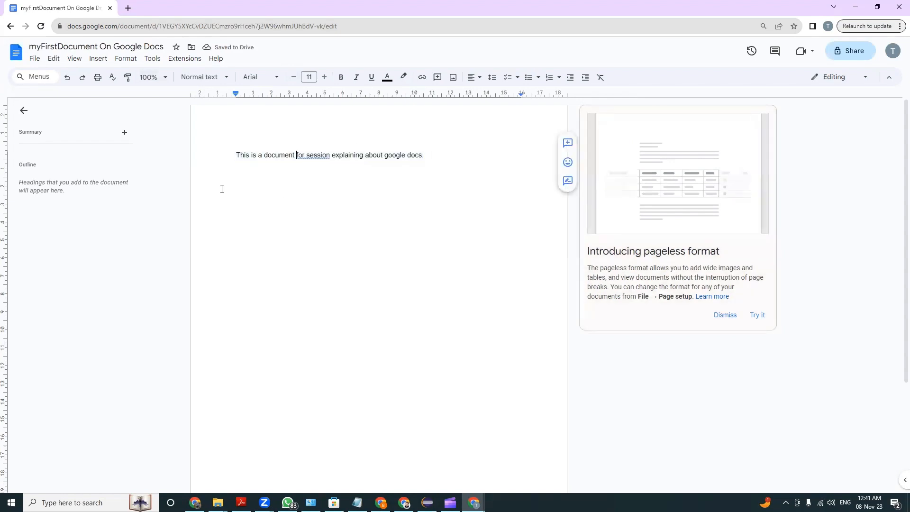
right_click(308, 156)
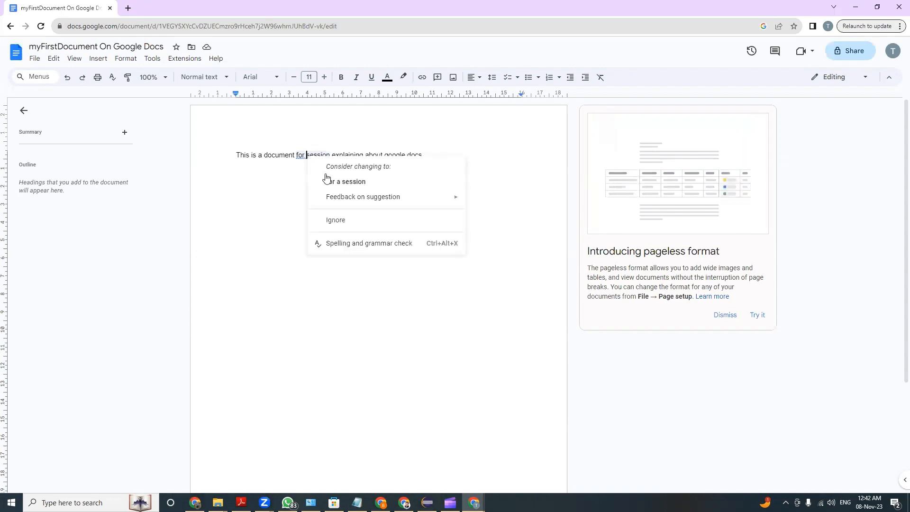
left_click(332, 178)
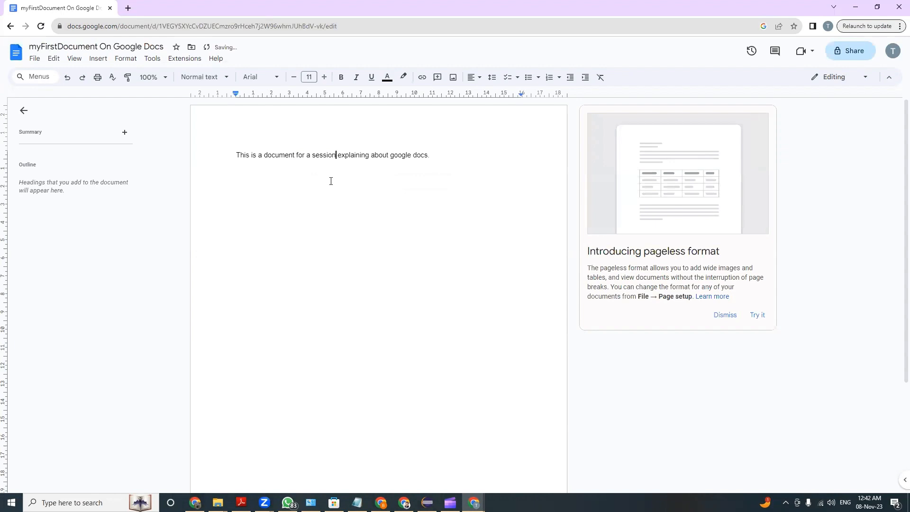
Insert an extra "i" into the word "explaining" and apply the suggested spelling correction
type("i")
left_click(373, 167)
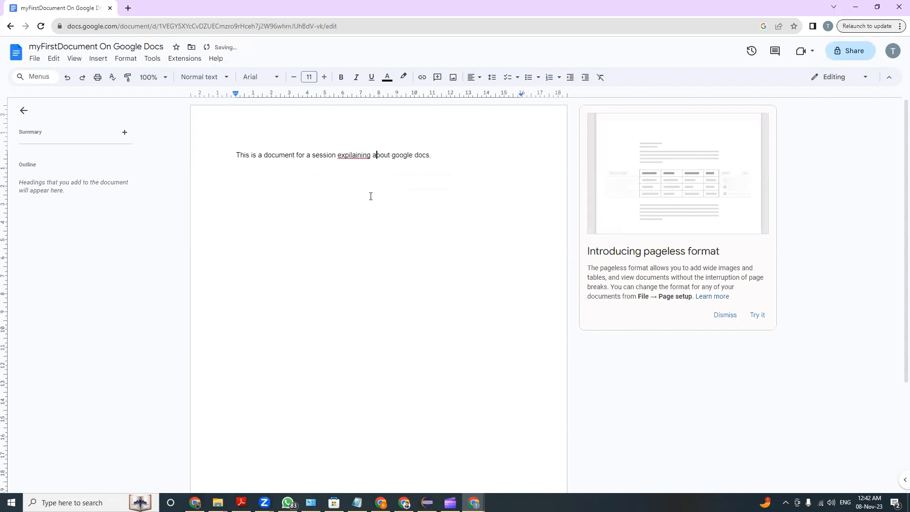
left_click(356, 182)
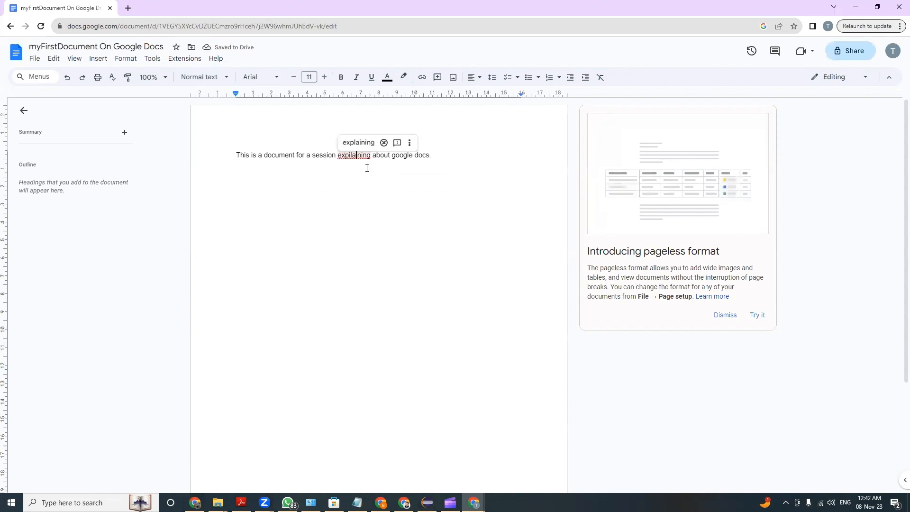
left_click(358, 142)
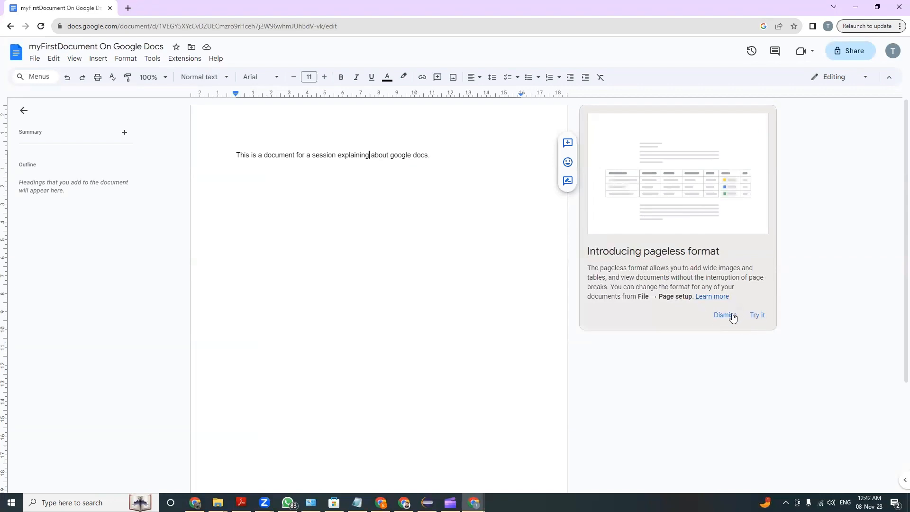
Dismiss the pageless format card and add the line "Introduction" below the opening sentence
left_click(726, 315)
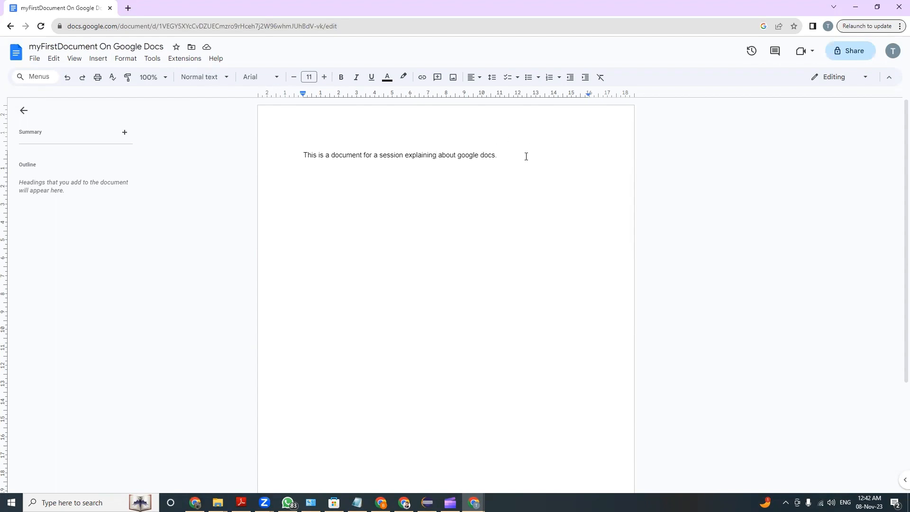
key("Return")
type("Introcution")
key("Return")
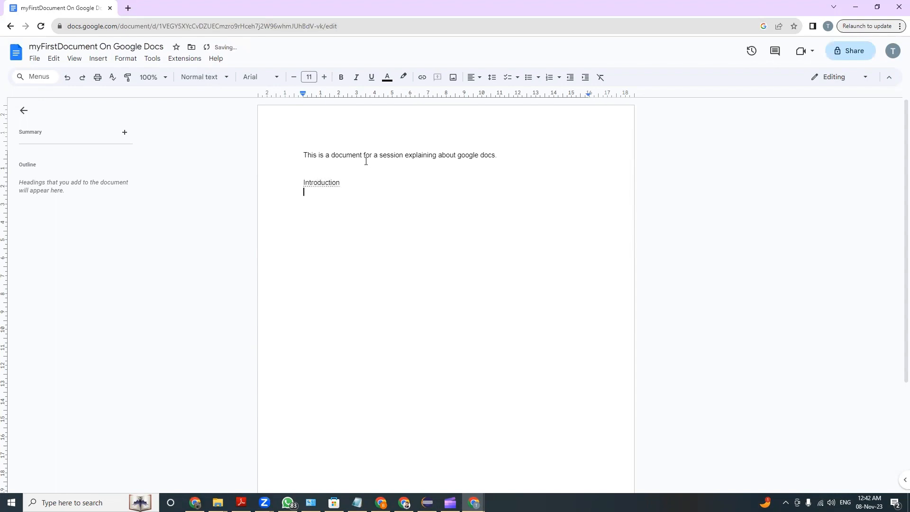
Add the lines "Chapter 1" and "Chapter 2" below Introduction, separated by blank space
type("Cha")
type("1")
key("Return")
type("Chapte")
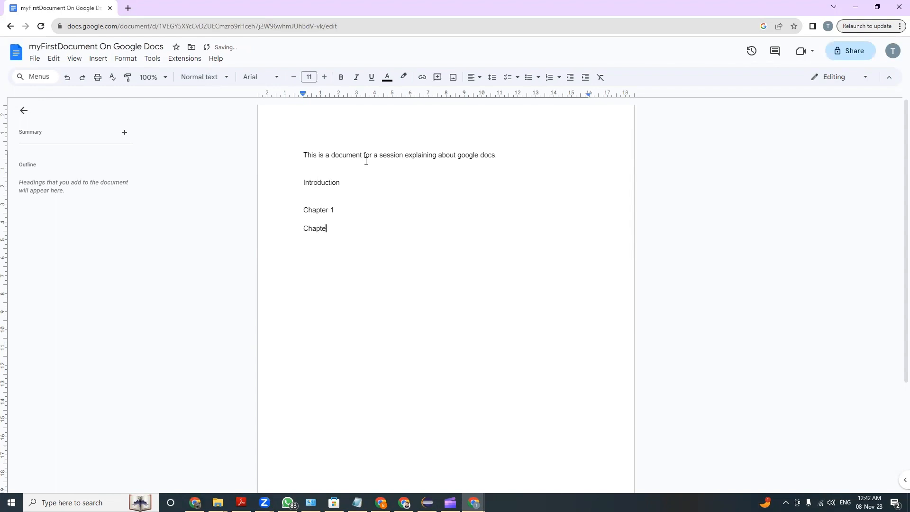
type("r 2")
key("Return")
Add the lines "Chapter 3", "Chapter 4" and "Chapter 5" below Chapter 2, separated by blank space
type("Chapter 3")
key("Return")
type("Chapter 4")
key("Return")
Insert the lines "Sub chapter 1" and "Sub chapter2" beneath Chapter 1
key("Return")
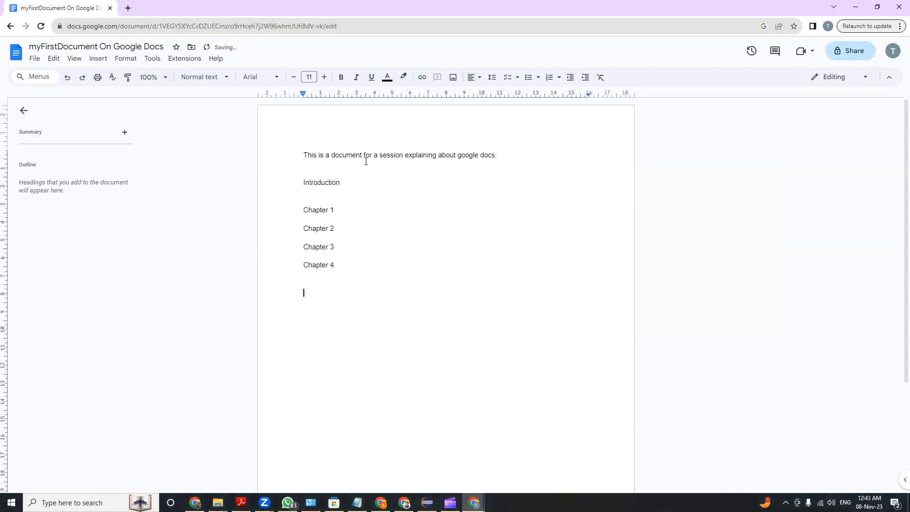
type("Chapter 5")
left_click(348, 205)
key("Return")
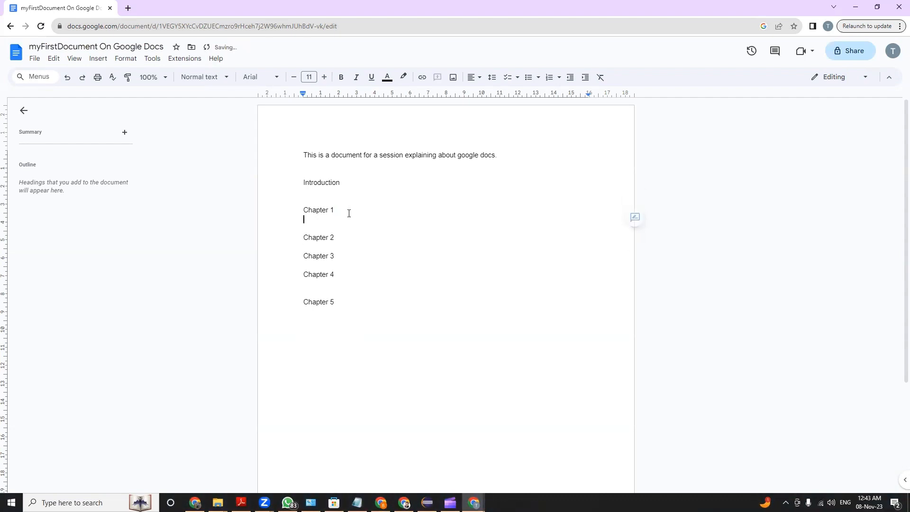
key("Return")
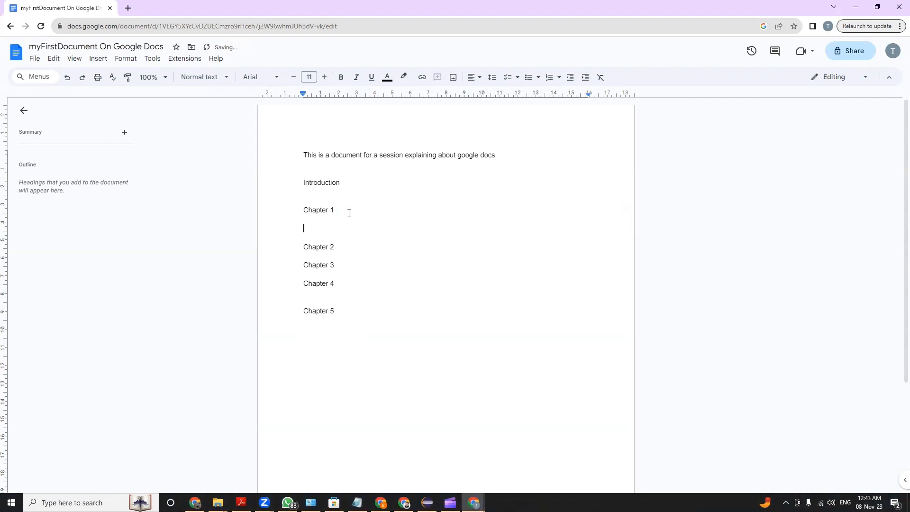
type("Sub chapter 1")
key("Return")
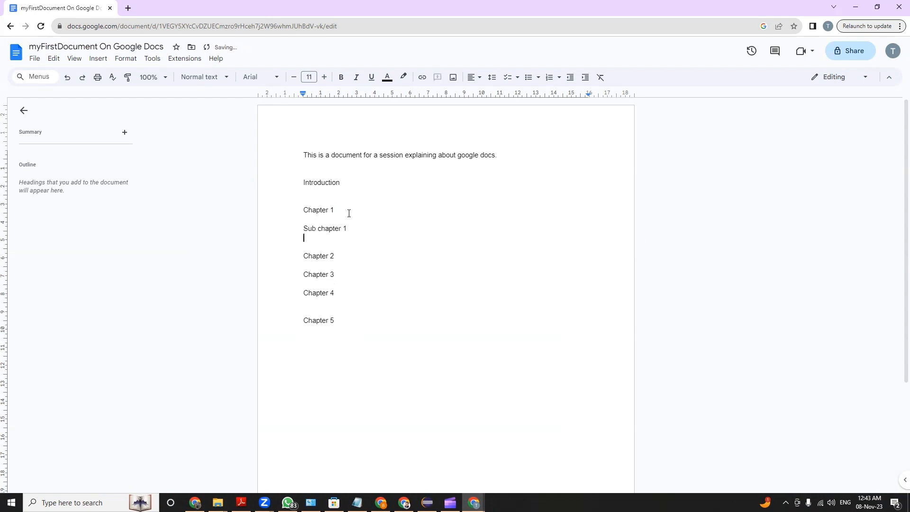
type("Sub chapter2")
Insert the lines "Sub chapter 1", "Sub Chapter 2" and "Sub Chapter 3" directly beneath Chapter 2
key("Return")
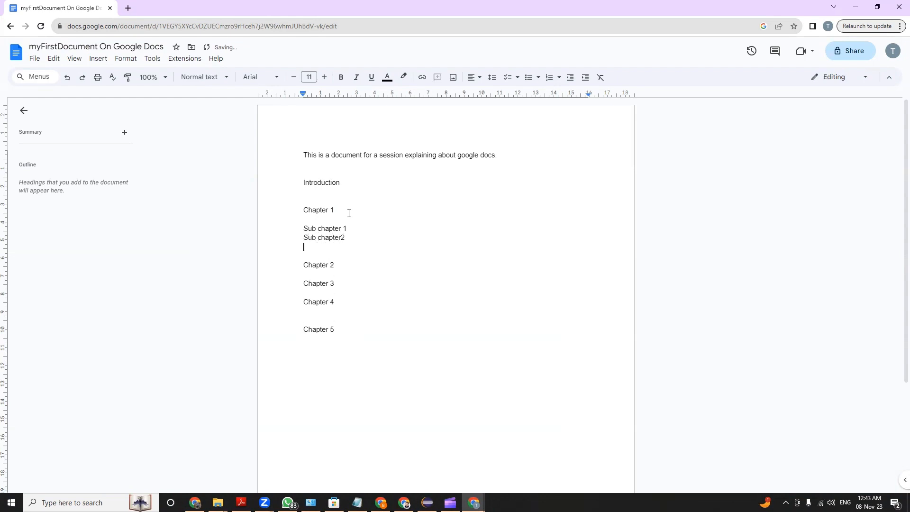
key("Return")
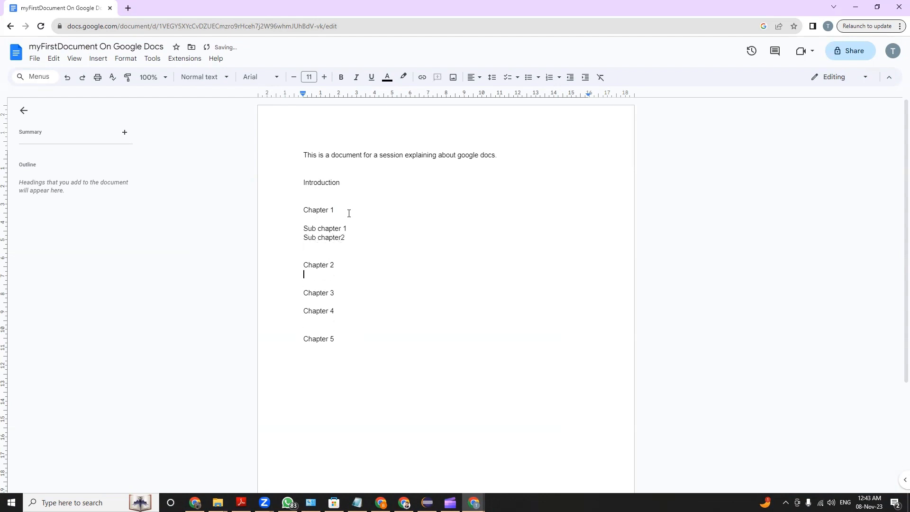
type("S")
key("BackSpace")
type("Sub chapter 1")
key("Return")
type("Sub")
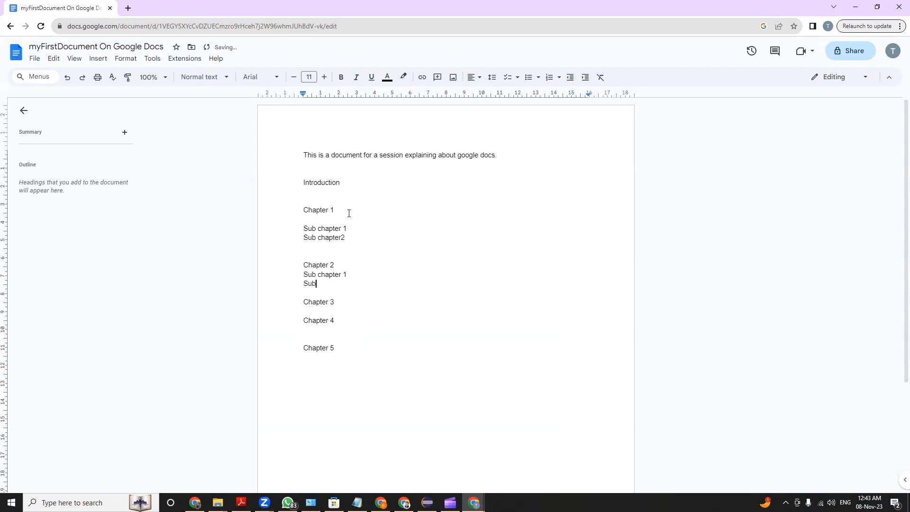
type(" Chapter 2")
key("Return")
type("S")
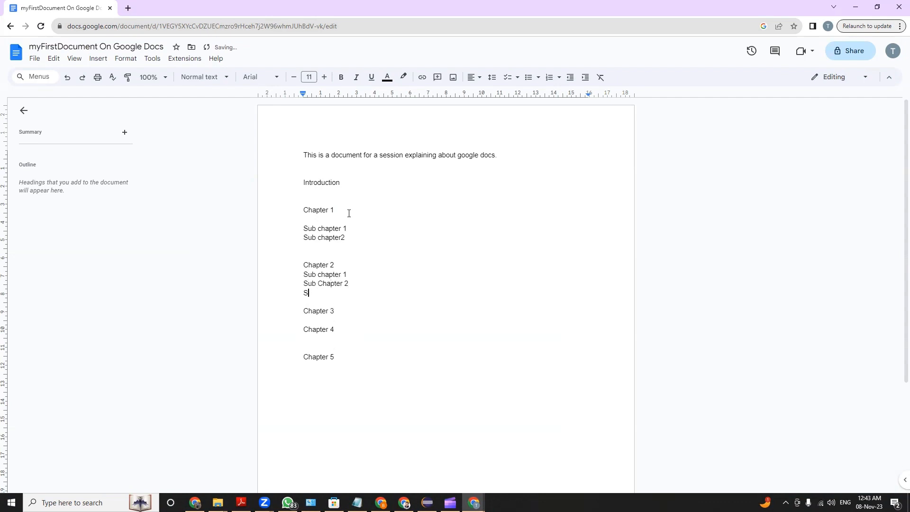
type("ub Chapter 3")
key("Return")
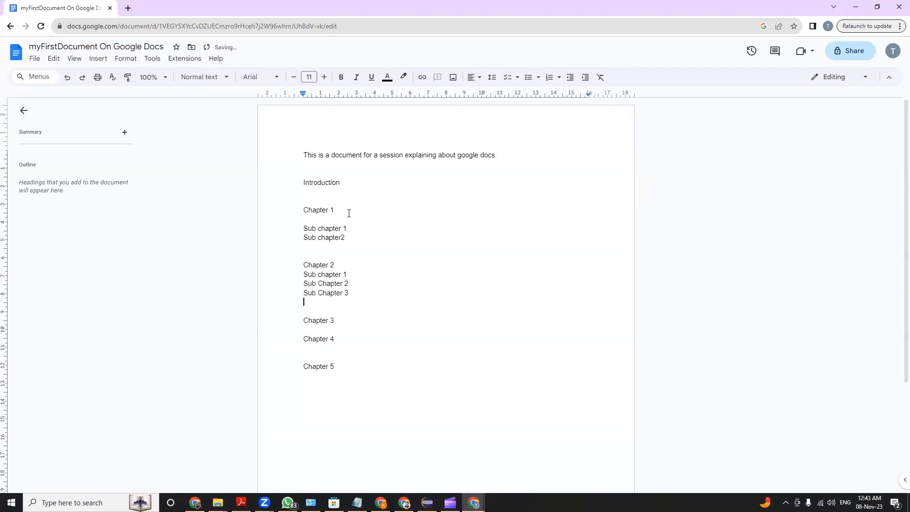
Insert the line "Sub Chapter 1" beneath Chapter 3, leaving blank space before Chapter 4
key("Down")
key("Down")
key("Return")
Insert the line "Sub Chapter 1" directly beneath Chapter 4
key("Return")
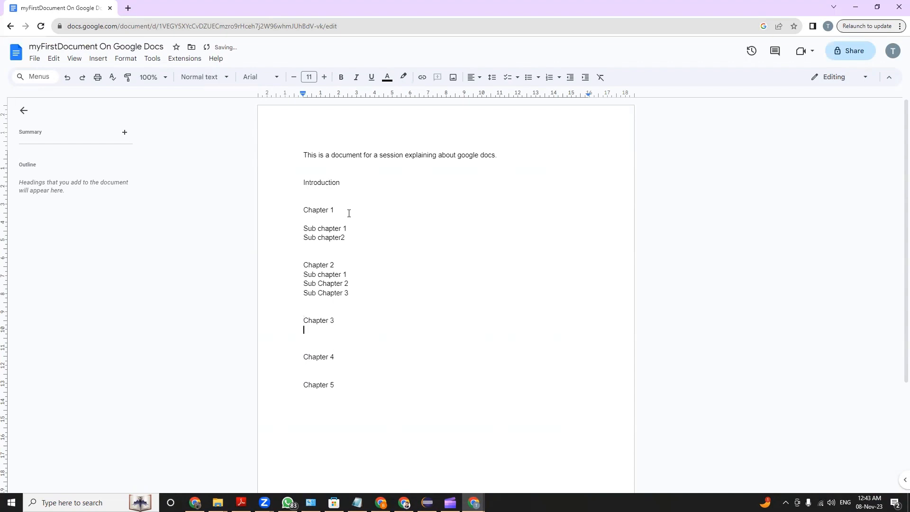
type("Sub Chapter 1")
key("Down")
key("Down")
key("Down")
type("C")
key("BackSpace")
type("s")
key("BackSpace")
type("Sub Chapter 1")
Insert the lines "Sub Chapter 2" and "Sub Chapter 3" below Sub Chapter 1 of Chapter 4
key("Return")
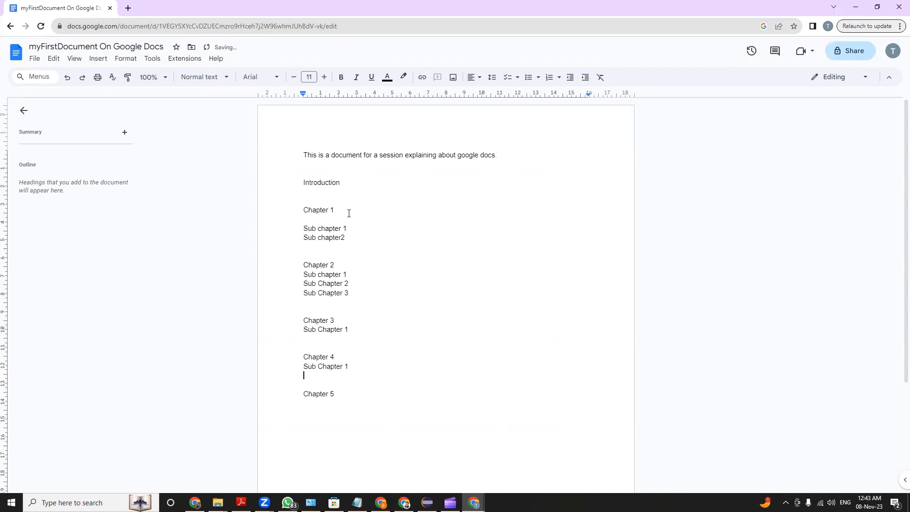
type("Sub Chapter 2")
Insert the line "Sub Chapter 1" beneath Chapter 5, leaving one blank line between them
key("Return")
type("Su")
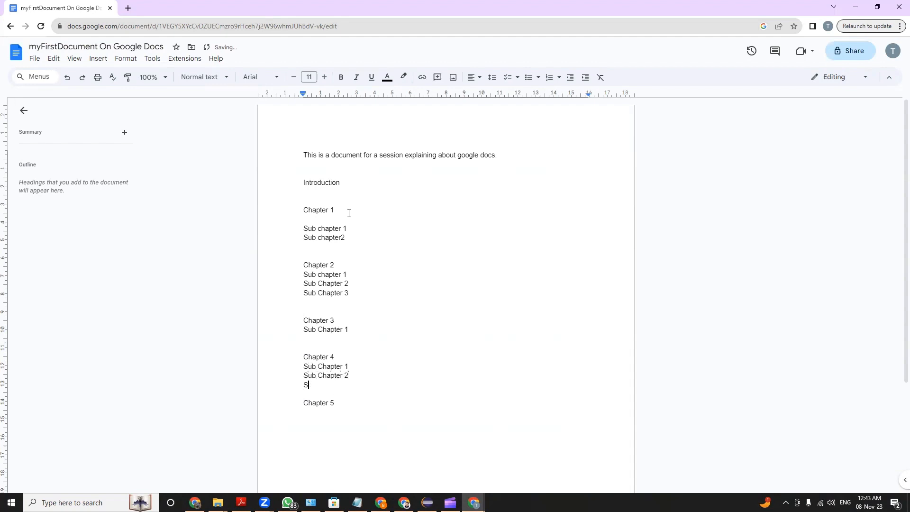
type("b Chapter 3")
key("Down")
key("Down")
key("Return")
key("Return")
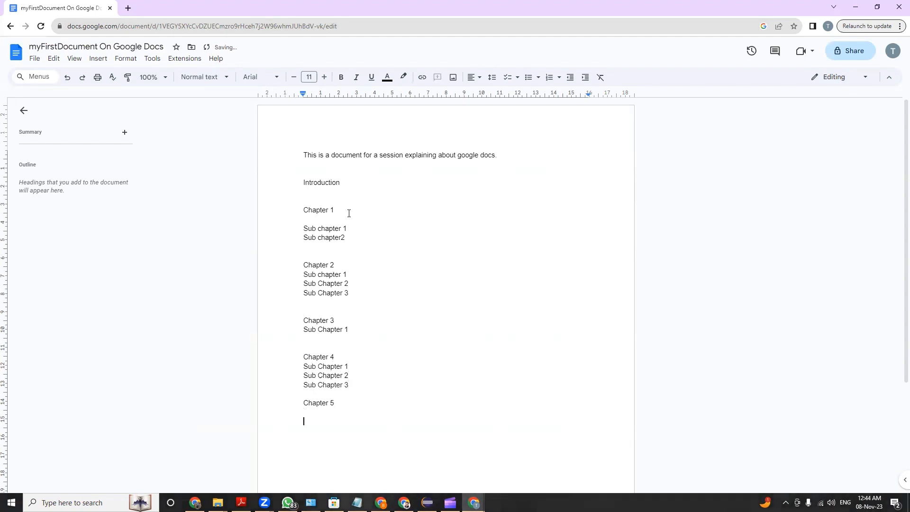
type("Sub Chapter 1")
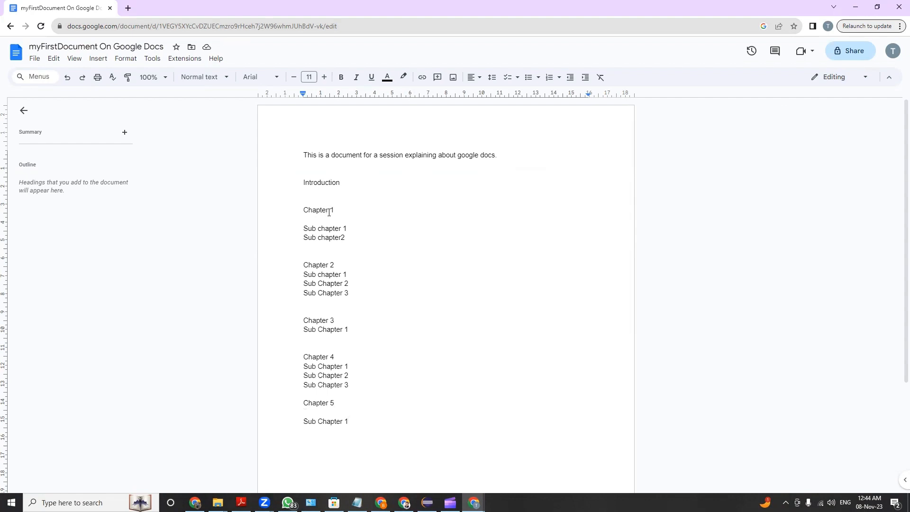
Apply the Title style to the Introduction line
left_click_drag(304, 182, 378, 428)
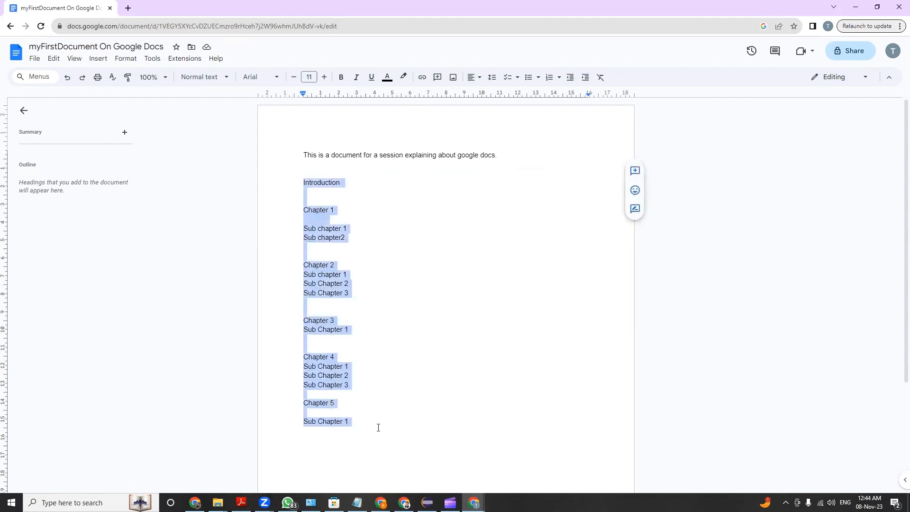
left_click(390, 331)
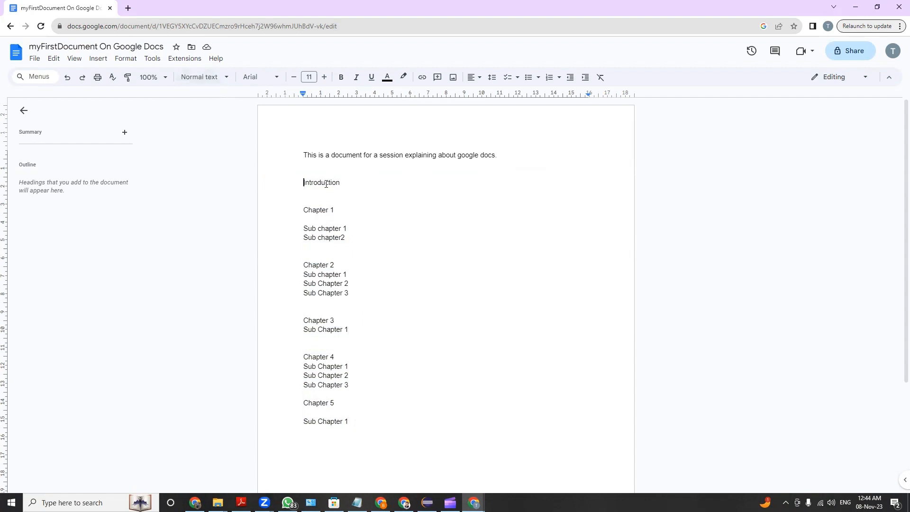
double_click(326, 184)
left_click(220, 77)
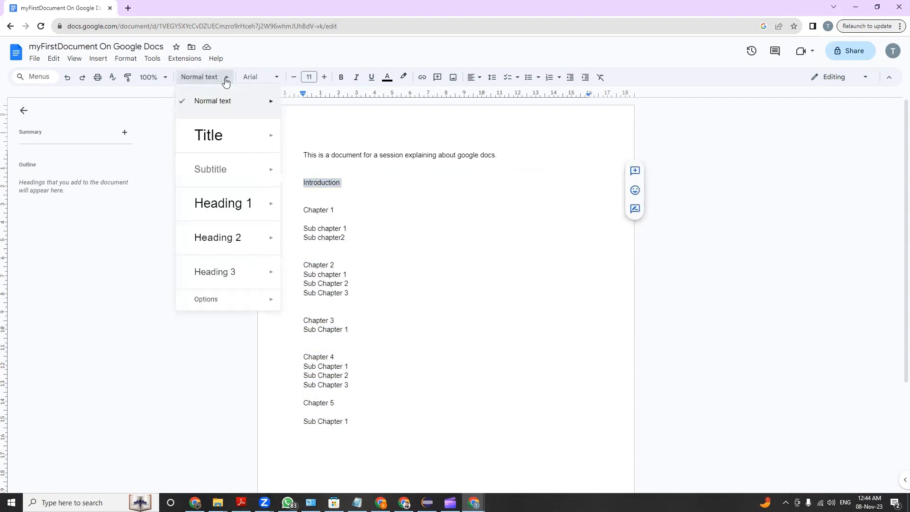
left_click(211, 139)
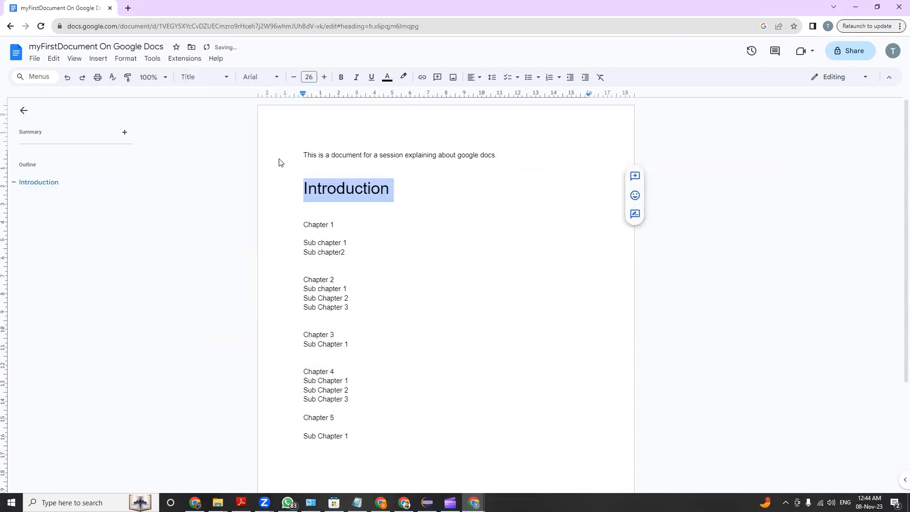
left_click(357, 242)
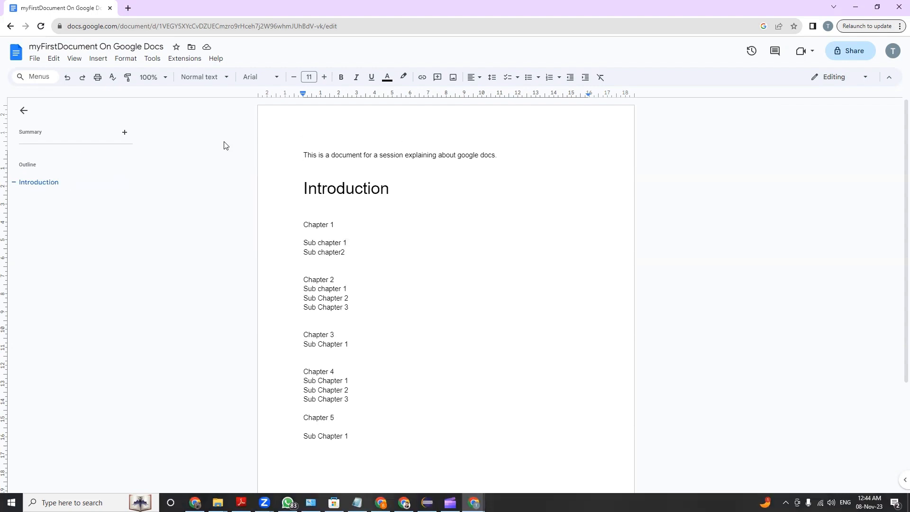
Apply the Heading 1 style to the Chapter 1 line
double_click(313, 188)
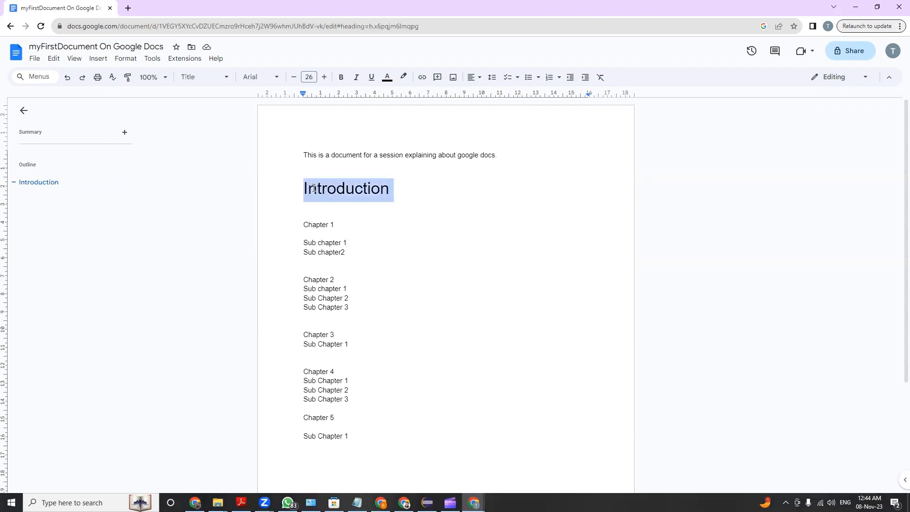
double_click(317, 226)
left_click_drag(336, 224, 297, 224)
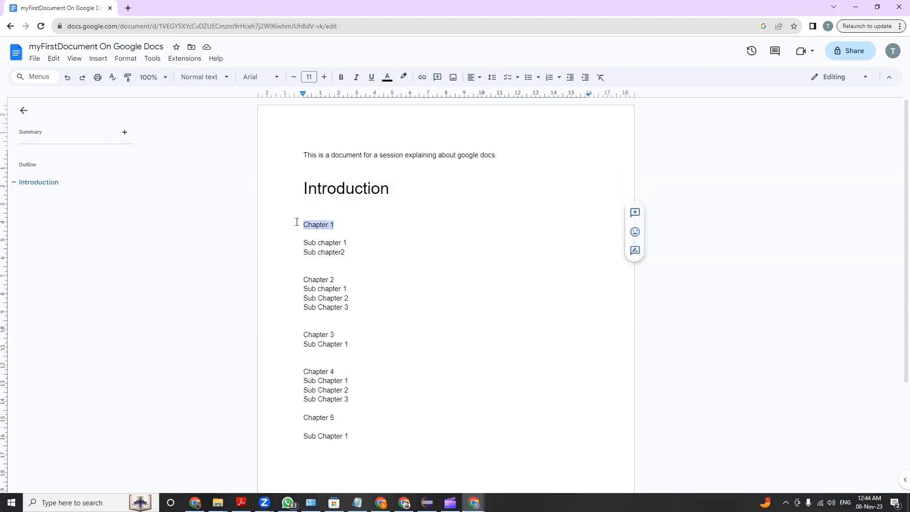
left_click(212, 78)
mouse_move(219, 205)
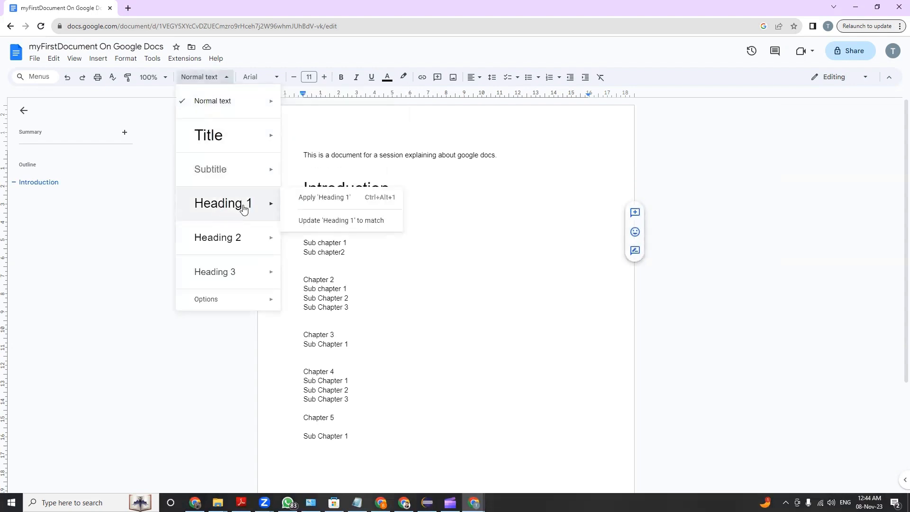
left_click(308, 204)
Apply the Heading 2 style to the lines Sub chapter 1 and Sub chapter2 under Chapter 1
left_click(359, 266)
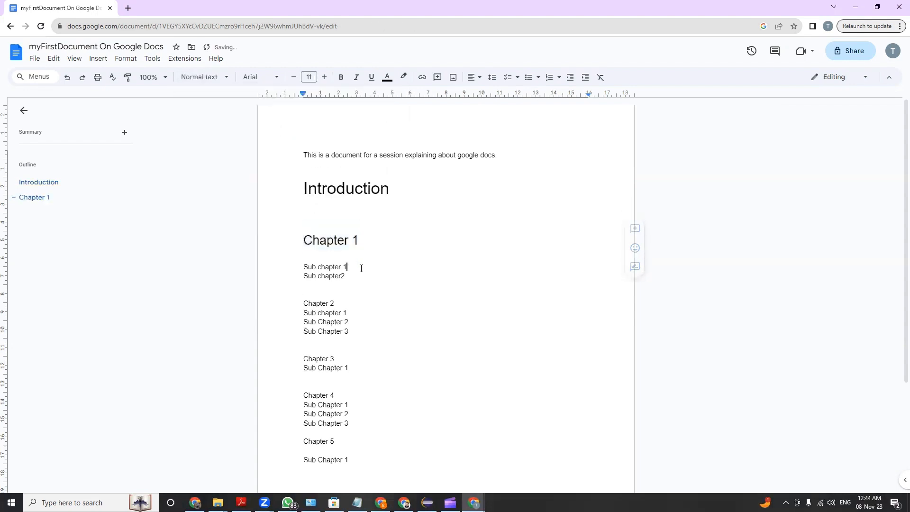
left_click_drag(359, 266, 278, 260)
left_click(373, 274)
left_click_drag(367, 264, 300, 266)
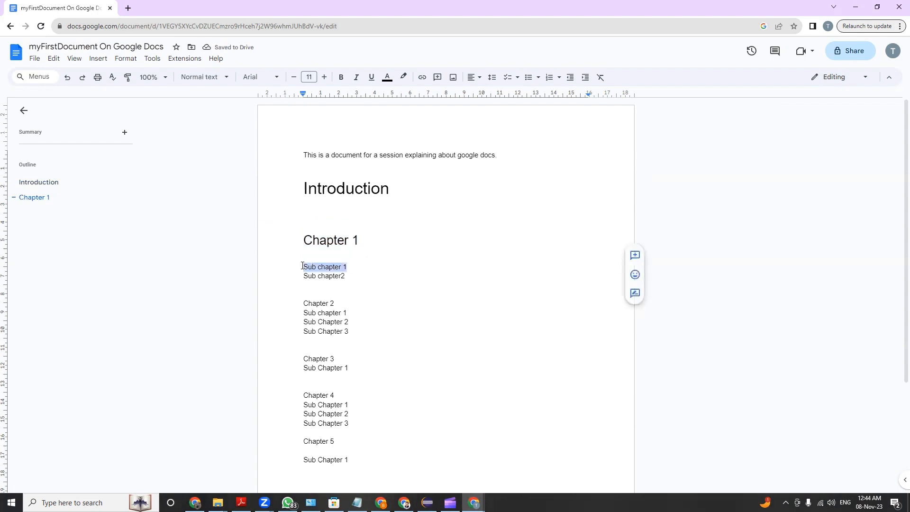
left_click(205, 77)
mouse_move(226, 233)
left_click(314, 237)
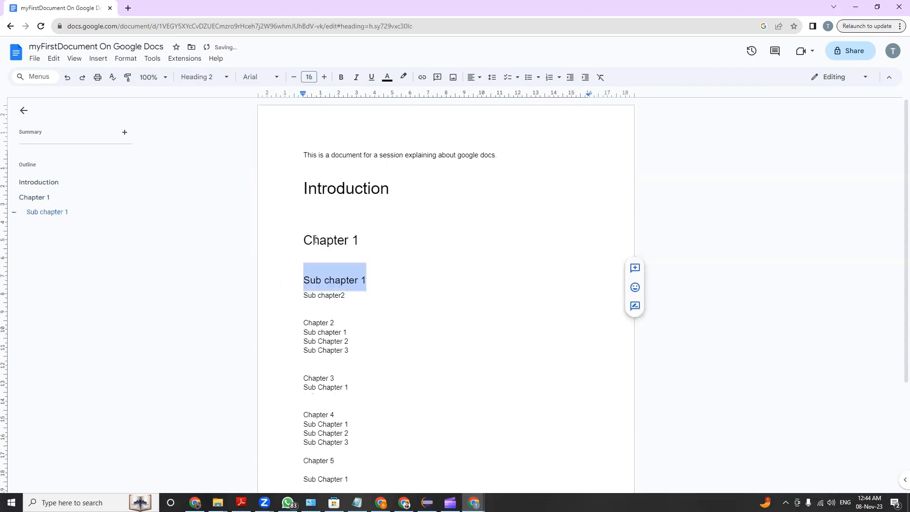
left_click_drag(380, 298, 276, 276)
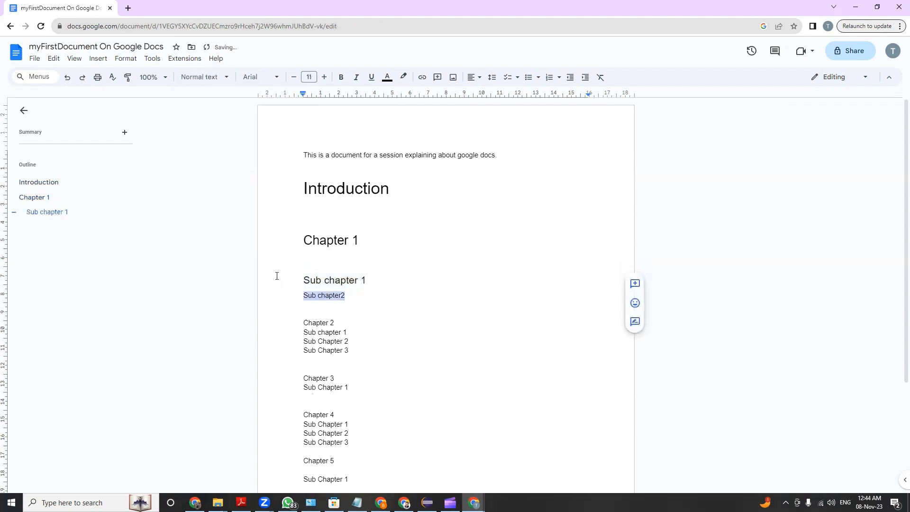
left_click(202, 77)
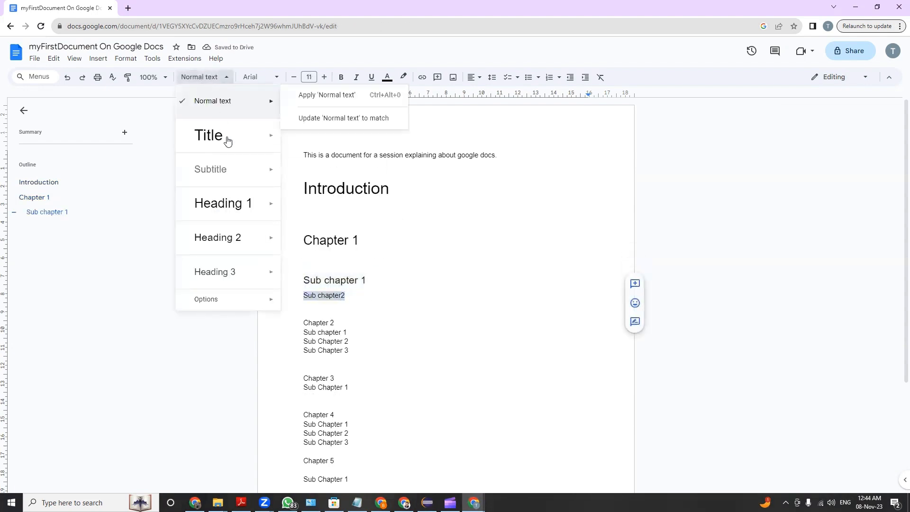
left_click(228, 239)
Apply the Heading 1 style to the Chapter 2 line
scroll(339, 271, "down", 2)
left_click_drag(335, 243, 288, 243)
left_click(198, 77)
left_click(203, 203)
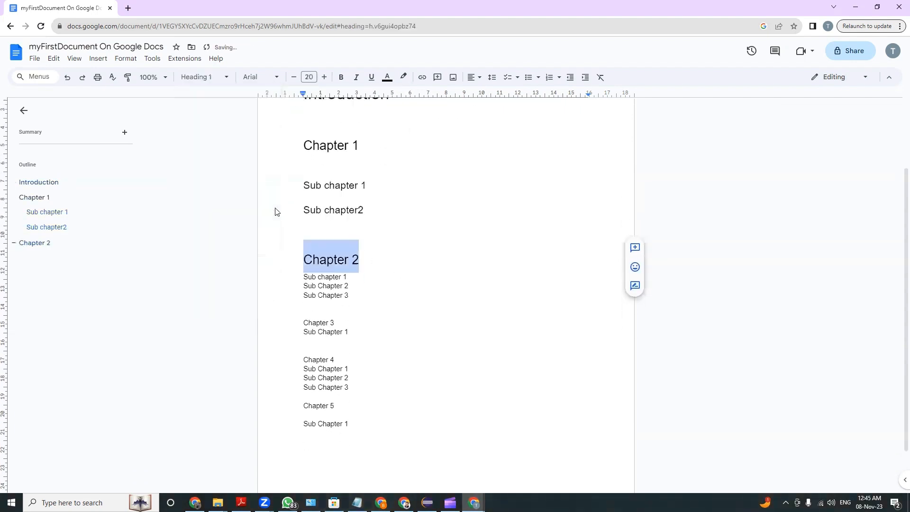
Apply the Heading 2 style to all three sub chapter lines under Chapter 2
scroll(372, 278, "down", 1)
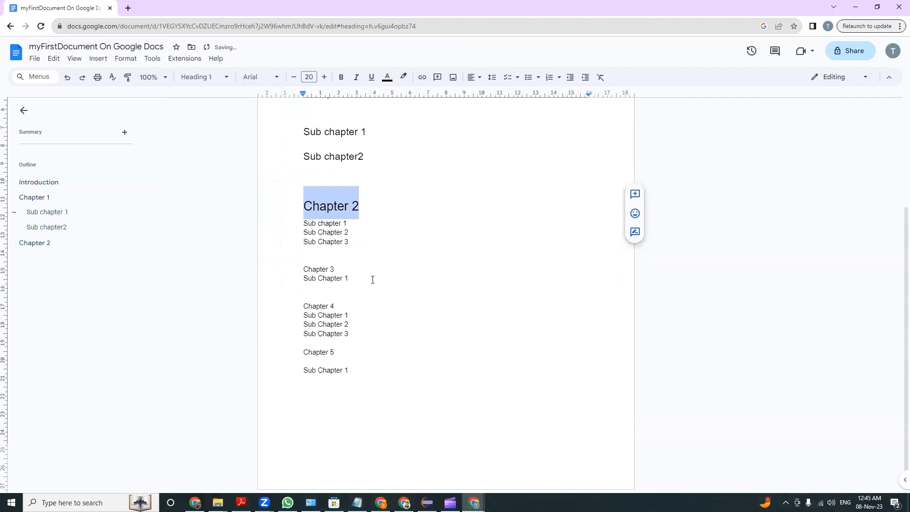
left_click_drag(354, 241, 302, 223)
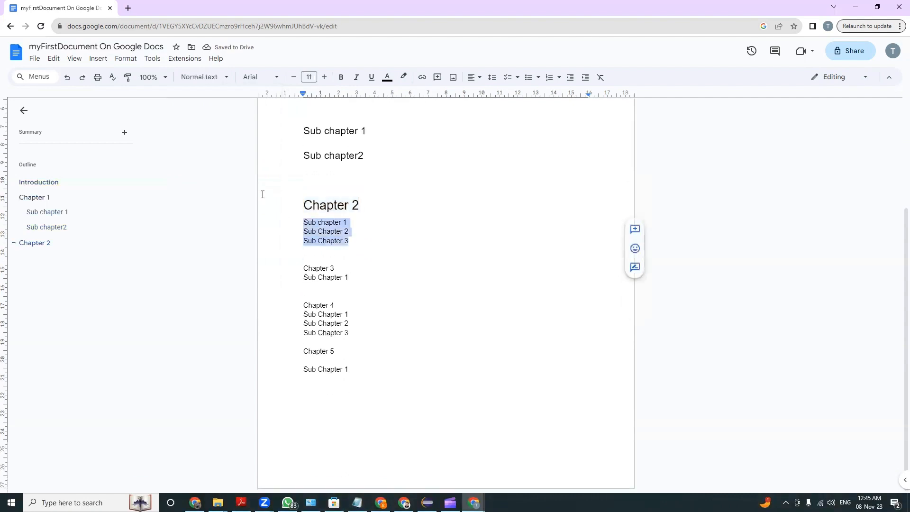
left_click(204, 77)
left_click(206, 248)
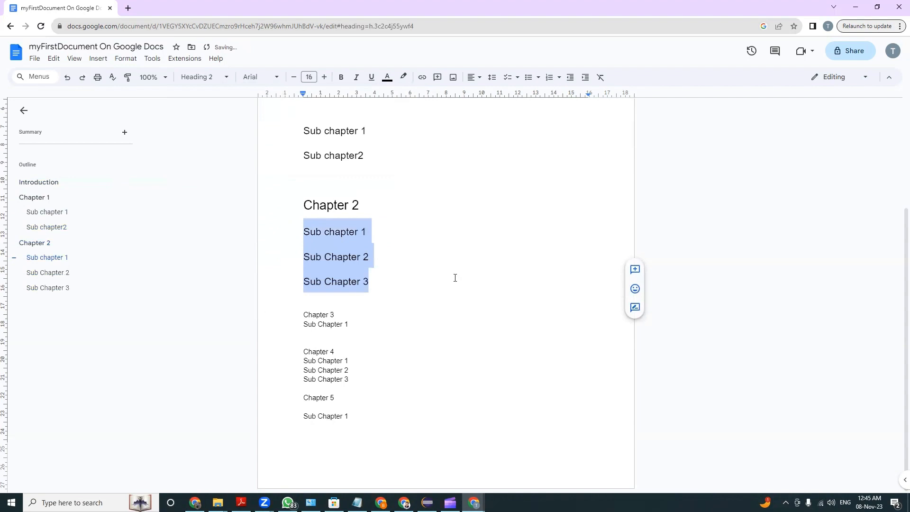
Apply the Heading 1 style to the Chapter 3 line
left_click(406, 314)
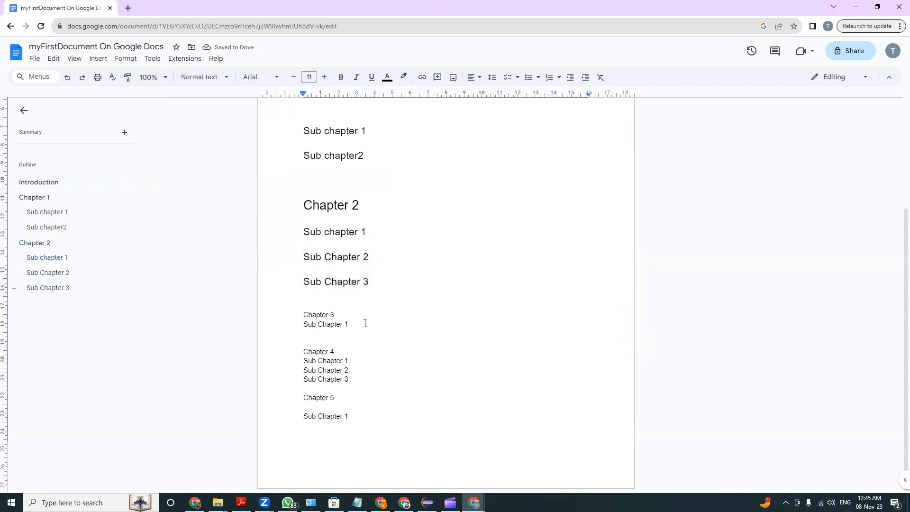
left_click_drag(362, 315, 302, 315)
left_click(204, 77)
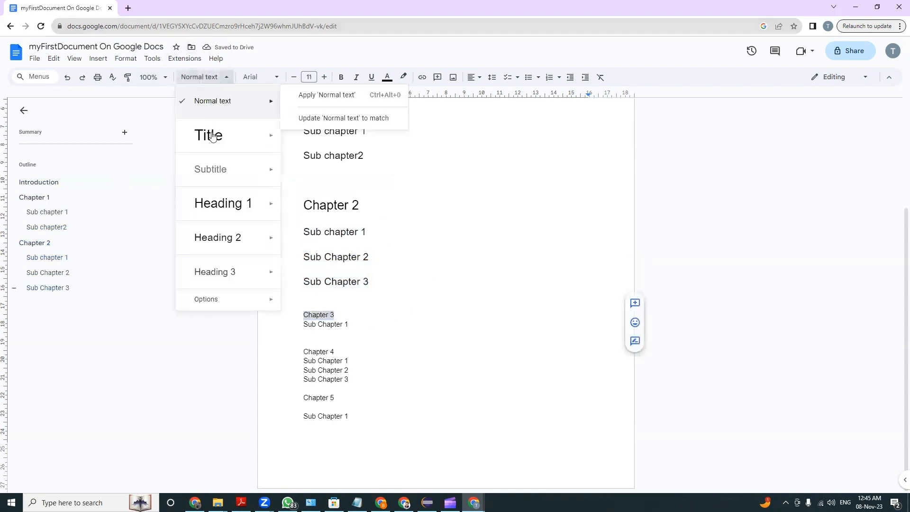
left_click(226, 203)
Apply the Heading 2 style to Sub Chapter 1 under Chapter 3, including the blank line below it
left_click(303, 358)
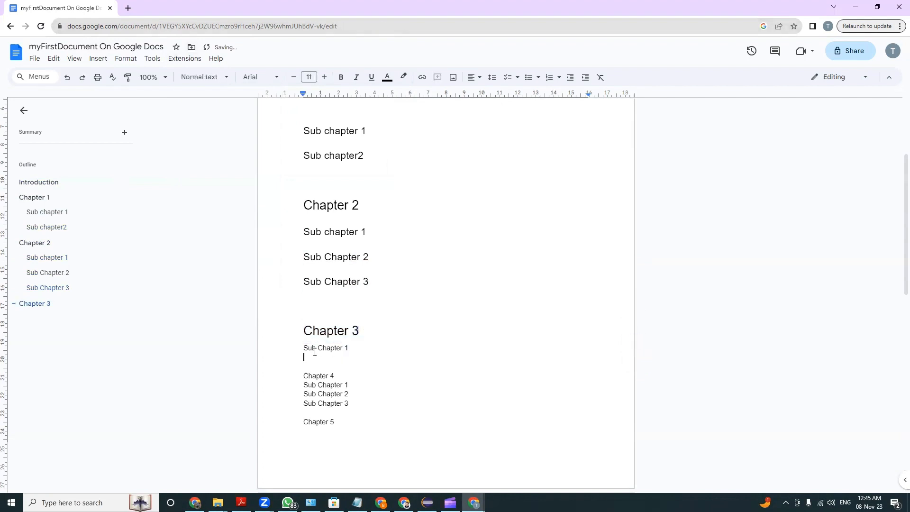
left_click_drag(305, 347, 305, 359)
left_click(212, 81)
mouse_move(211, 206)
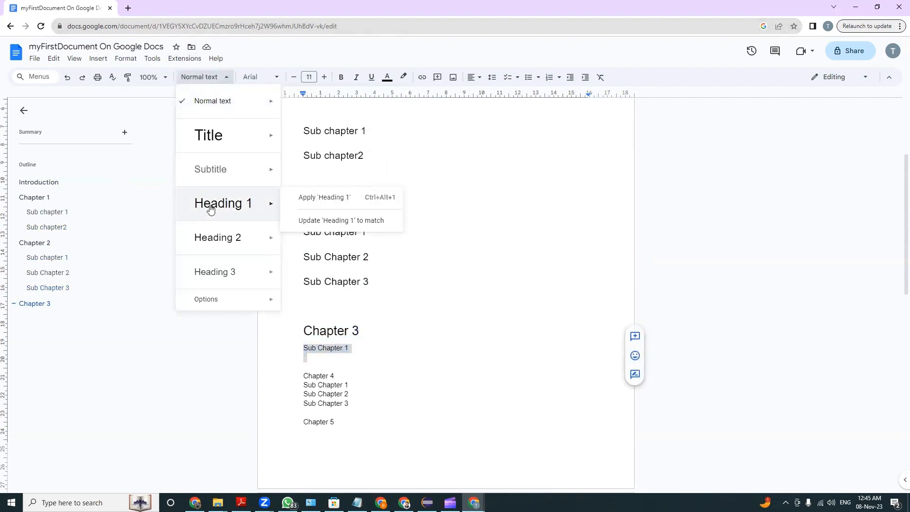
left_click(222, 238)
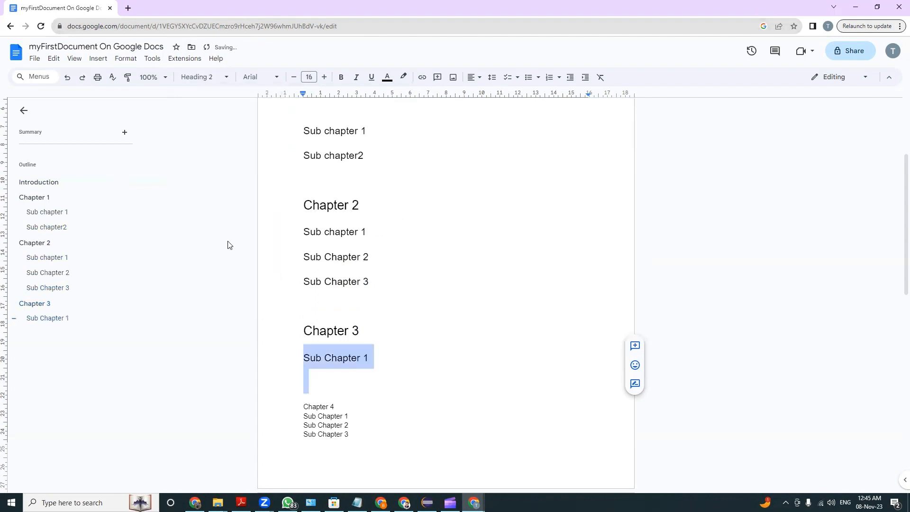
left_click(355, 391)
Apply the Heading 2 style to the three sub chapter lines under Chapter 4
scroll(358, 402, "down", 2)
left_click_drag(355, 341, 296, 321)
left_click(208, 76)
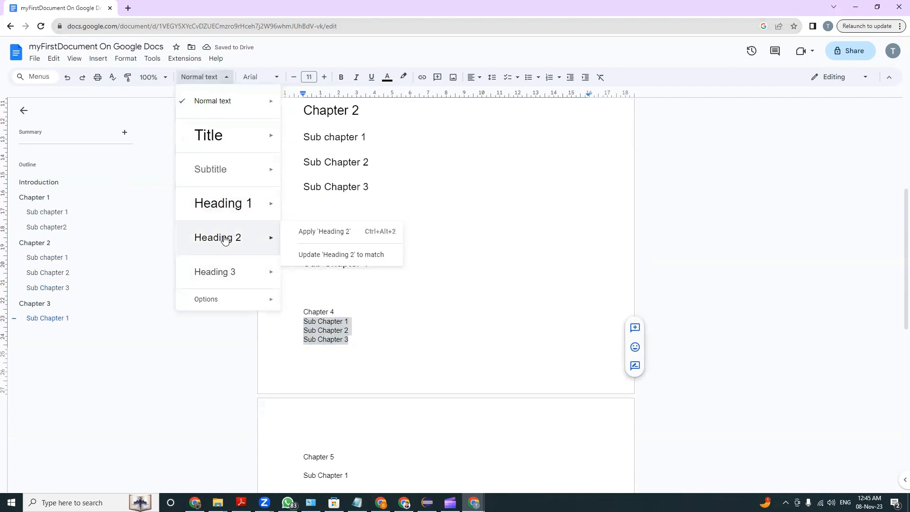
left_click(225, 239)
Apply the Heading 1 style to the Chapter 4 line
triple_click(343, 313)
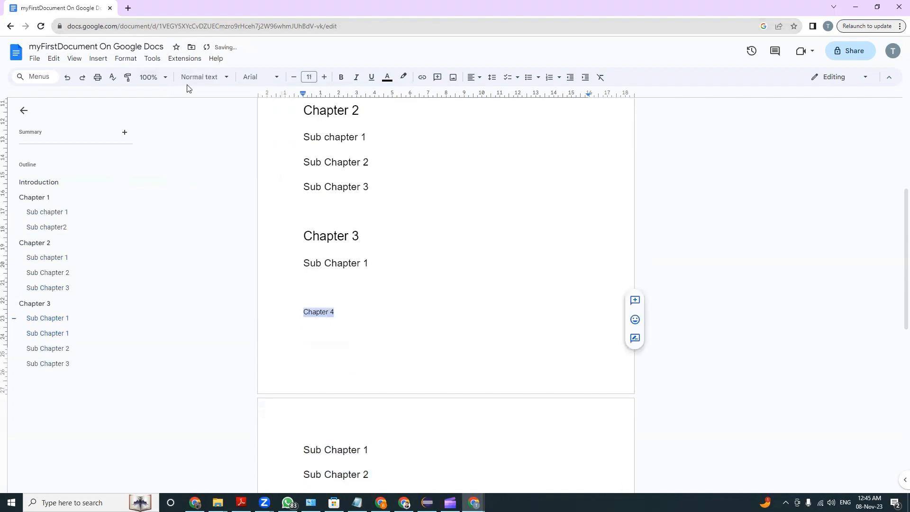
left_click(199, 76)
left_click(232, 207)
Apply the Heading 2 style to the Sub Chapter 1 line under Chapter 5
scroll(484, 349, "down", 5)
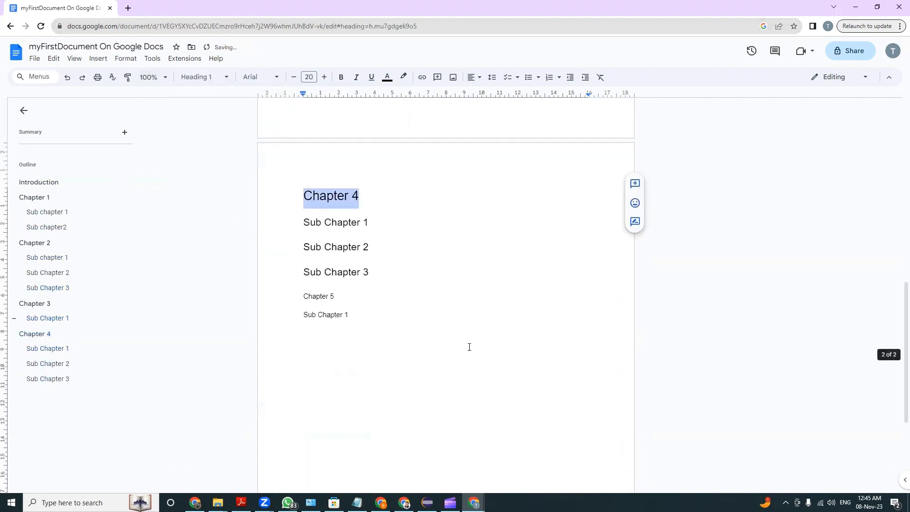
scroll(469, 347, "down", 2)
left_click(361, 239)
left_click_drag(355, 241, 268, 231)
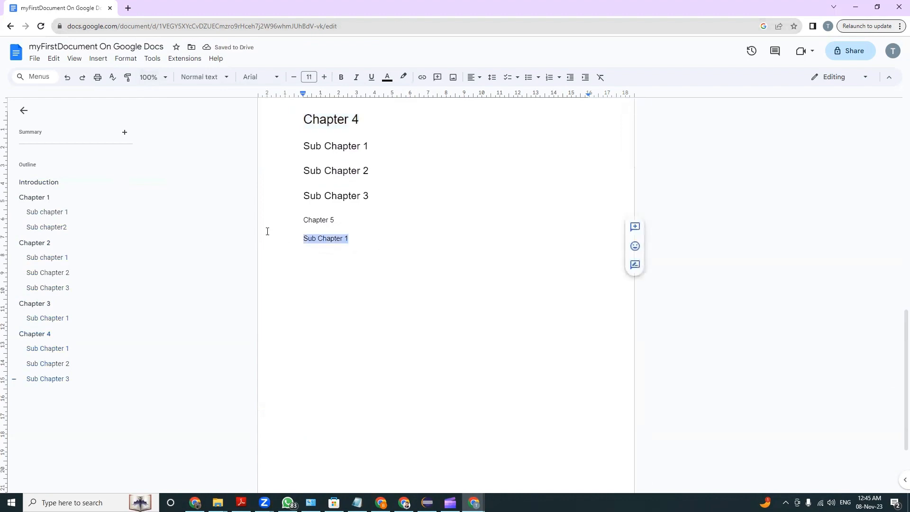
left_click(199, 77)
left_click(227, 239)
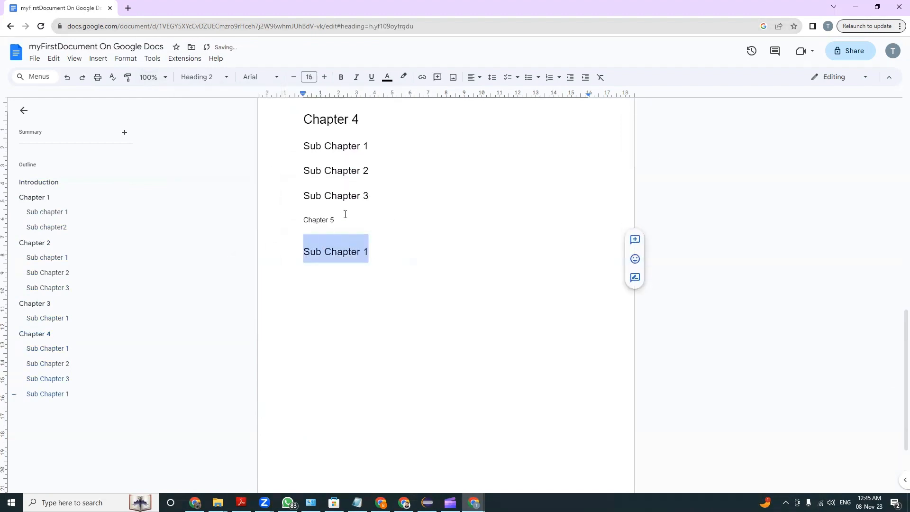
Apply the Heading 1 style to the Chapter 5 line
left_click_drag(304, 219, 359, 223)
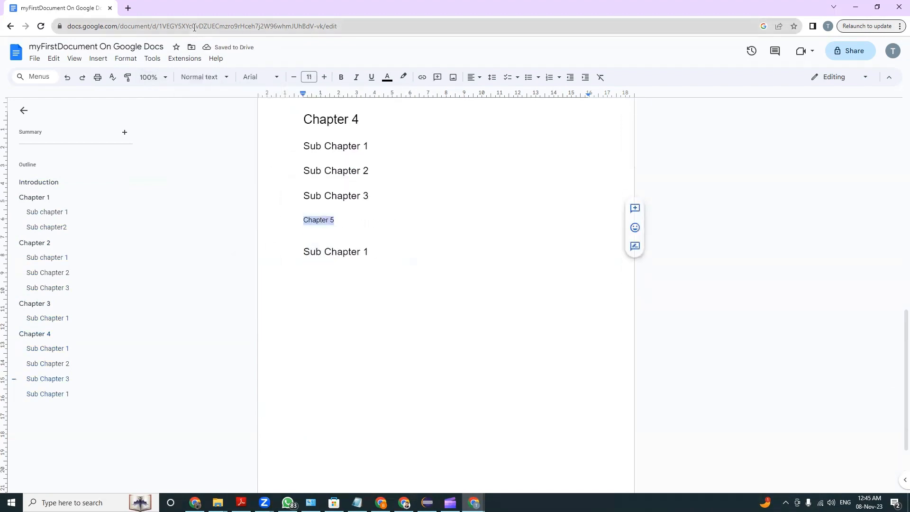
left_click(201, 77)
left_click(223, 203)
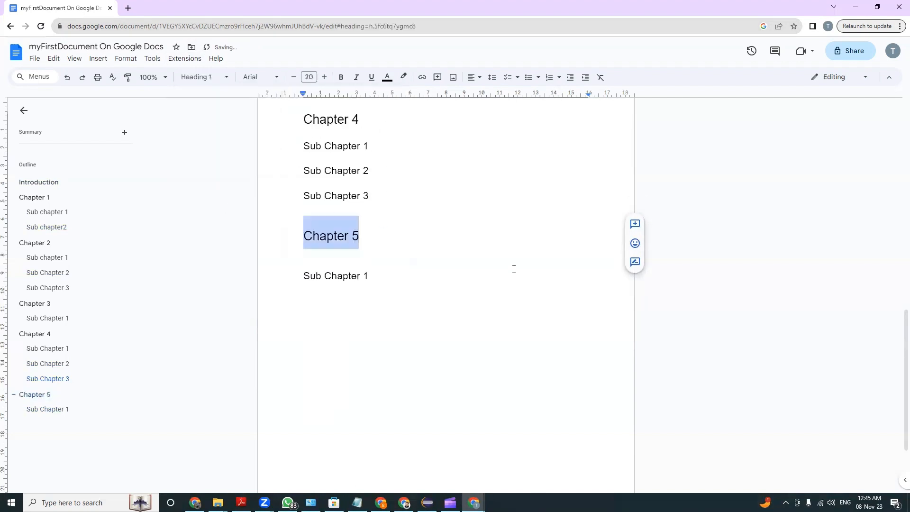
left_click(514, 269)
Review the styled headings and use the document outline to jump to Sub Chapter 3 of Chapter 2
scroll(434, 228, "up", 5)
scroll(326, 233, "up", 7)
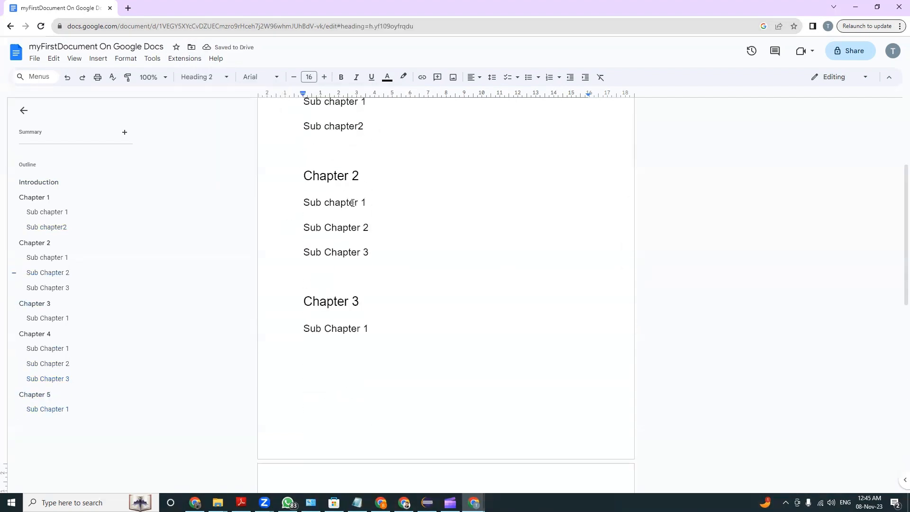
scroll(368, 278, "down", 2)
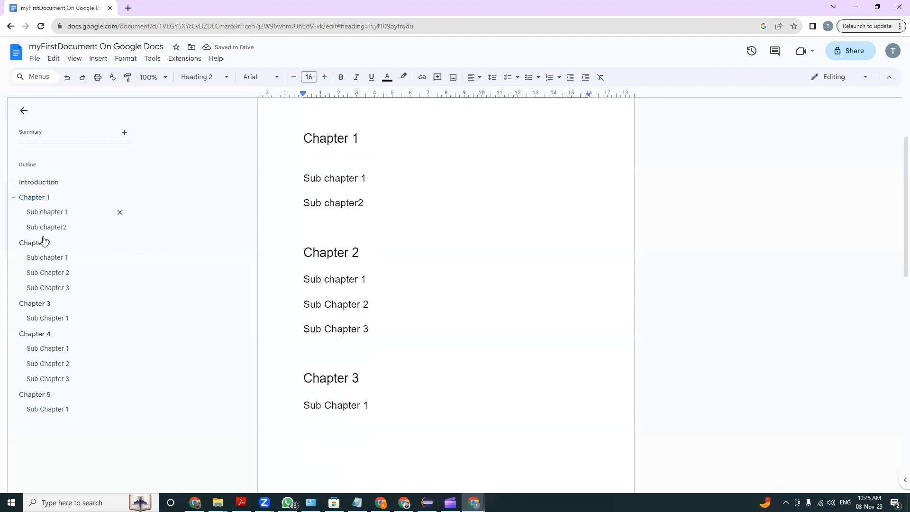
left_click(42, 288)
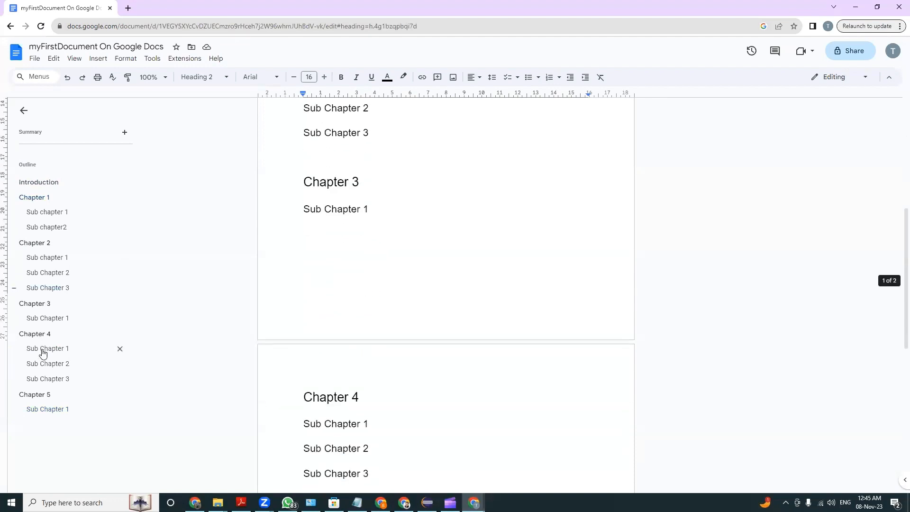
Use the outline to jump to Chapter 4's Sub Chapter 3, Chapter 2's Sub chapter 1, and the Introduction
left_click(42, 378)
left_click(50, 256)
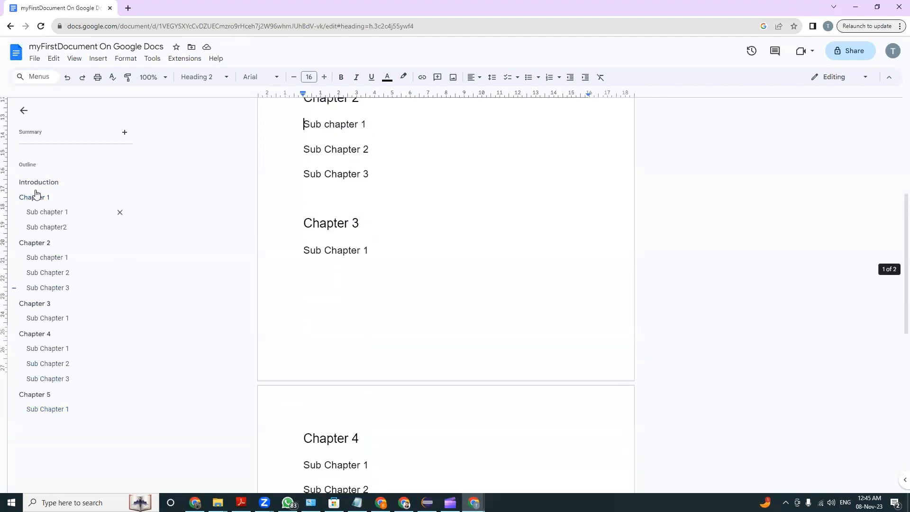
left_click(37, 183)
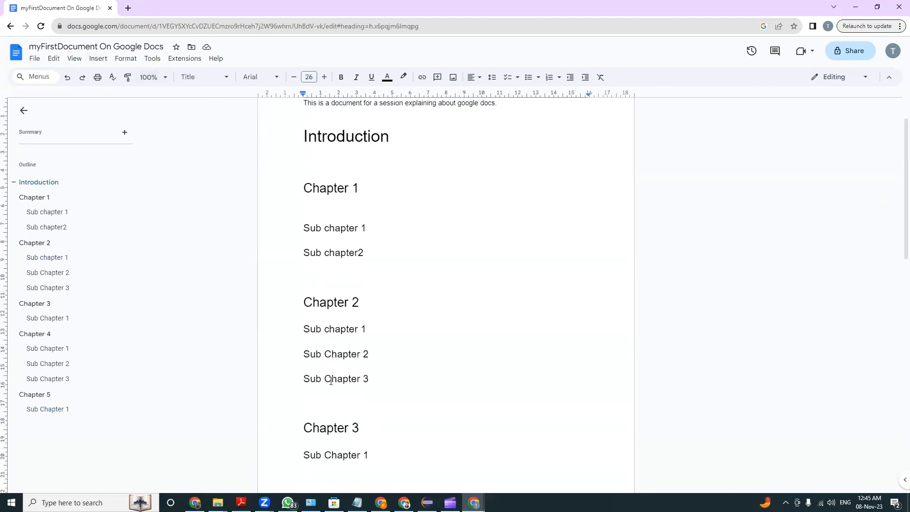
Switch to the Basic Concepts Of Computer document and examine its cover, summary page and table of contents
left_click(194, 503)
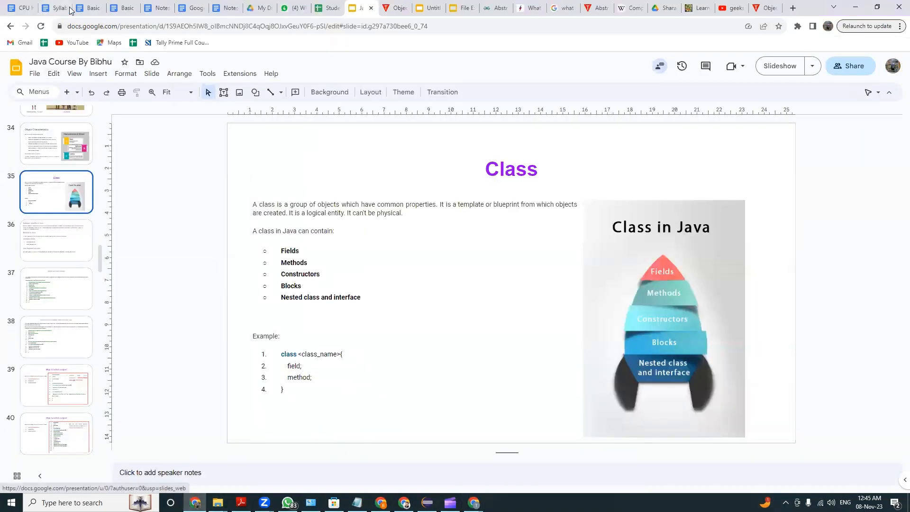
left_click(86, 8)
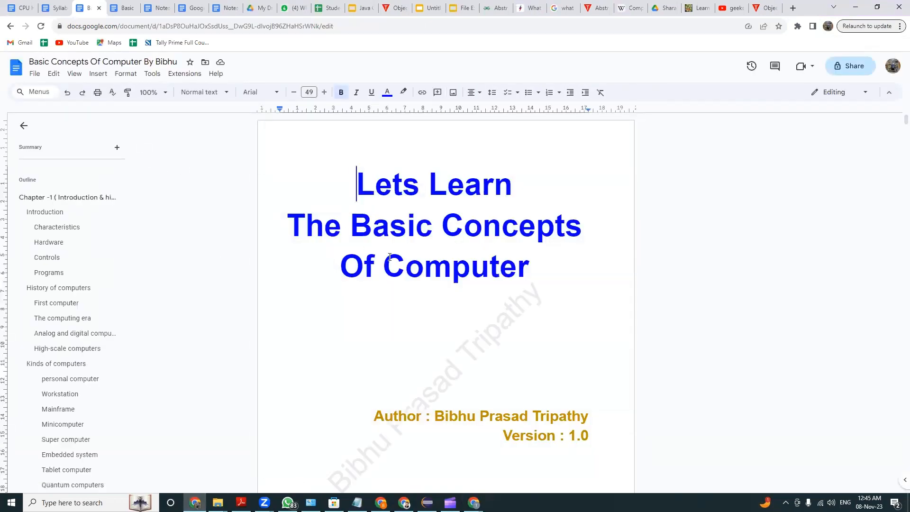
scroll(390, 258, "down", 3)
scroll(389, 257, "up", 2)
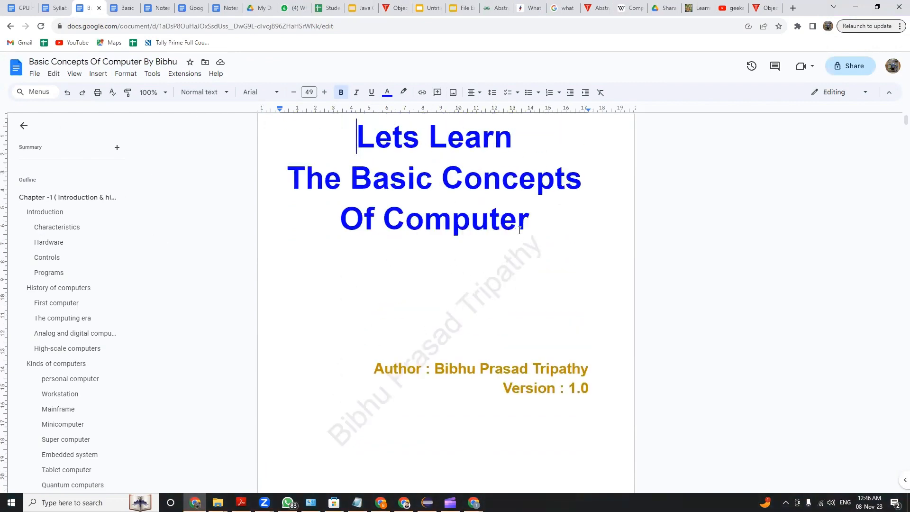
scroll(376, 169, "up", 1)
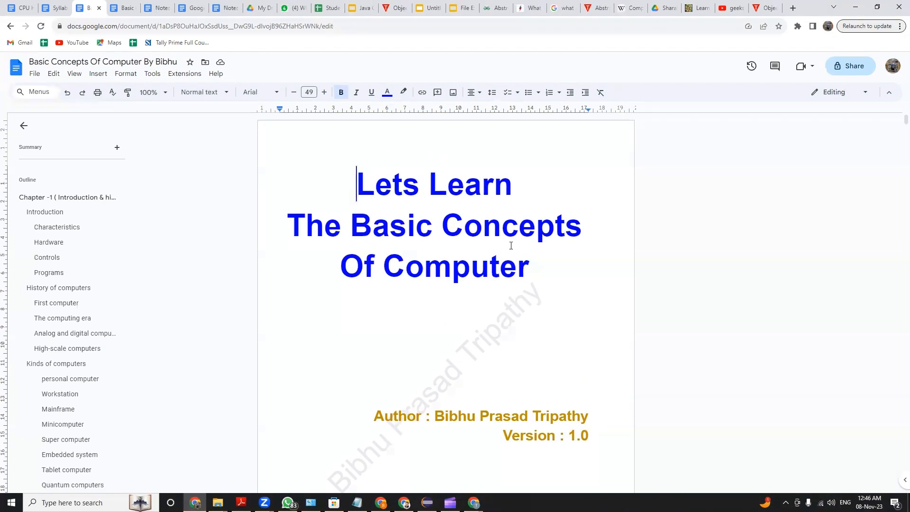
scroll(512, 325, "down", 14)
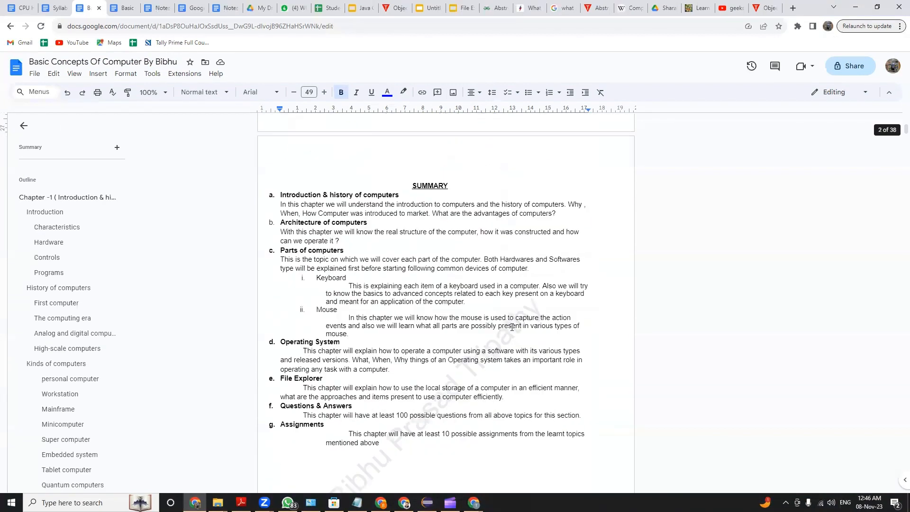
scroll(449, 244, "up", 4)
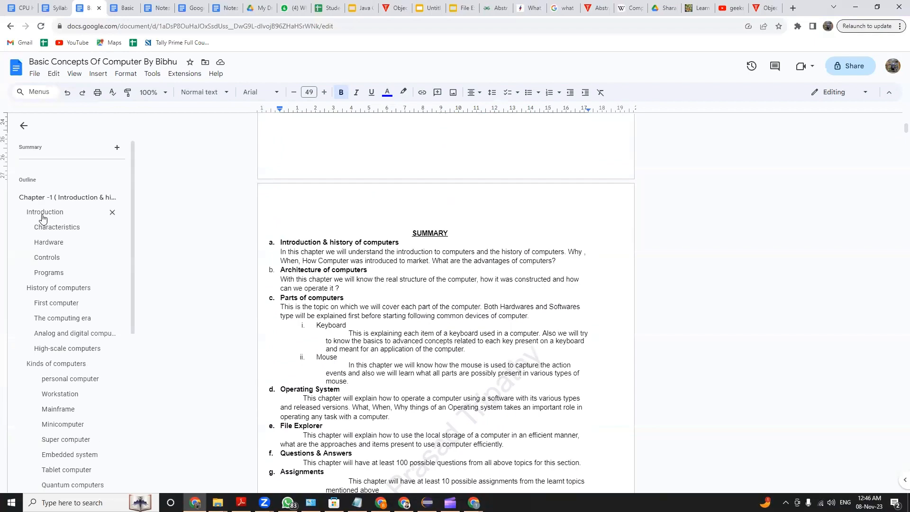
scroll(333, 242, "down", 7)
scroll(334, 242, "down", 6)
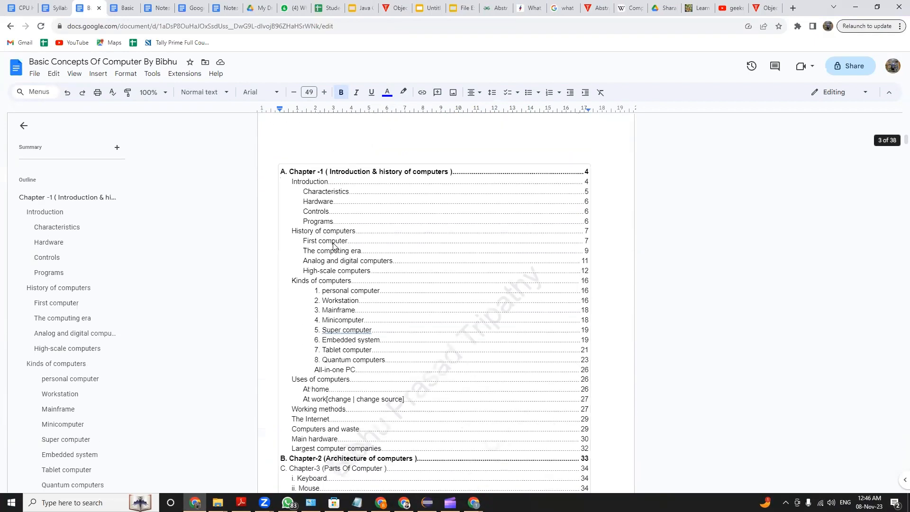
scroll(376, 205, "down", 5)
scroll(375, 205, "up", 5)
Inspect the entries in the table of contents and follow the link to Analog and digital computers
left_click(387, 208)
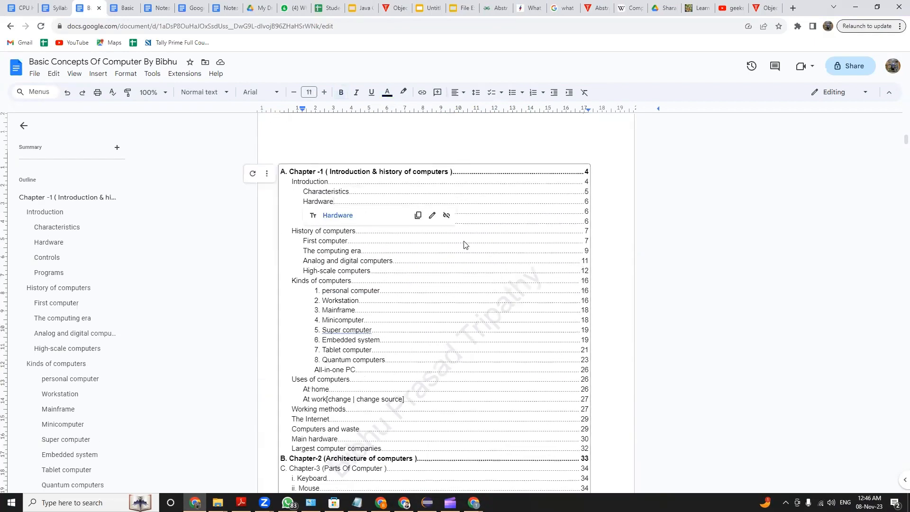
left_click(417, 290)
left_click(426, 192)
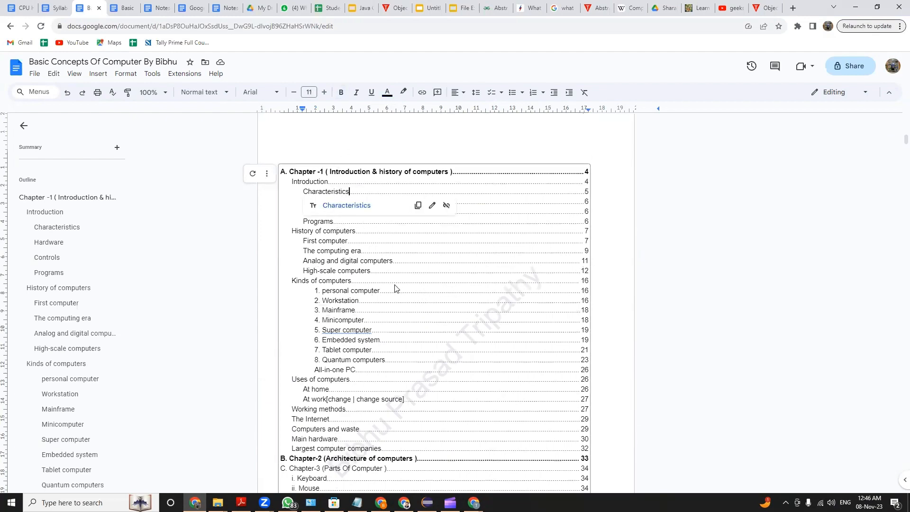
scroll(396, 288, "down", 5)
scroll(339, 217, "up", 4)
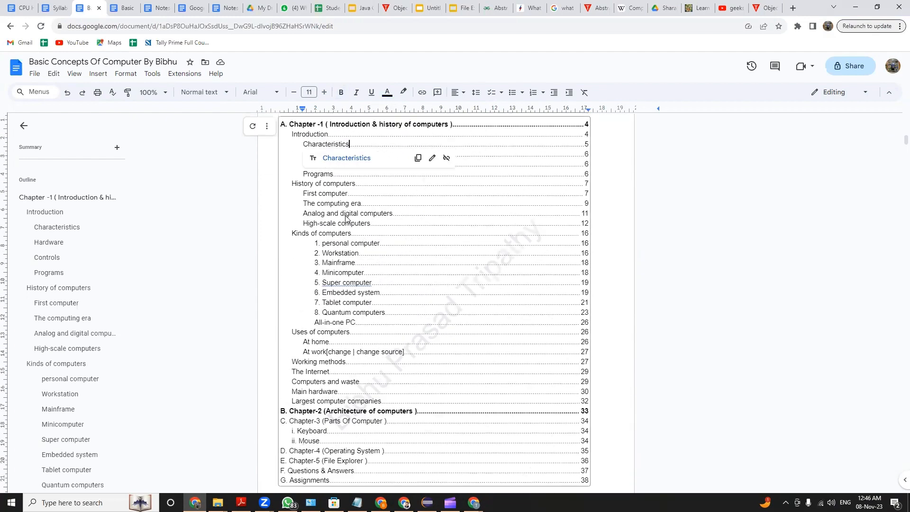
left_click(356, 213)
left_click(351, 232)
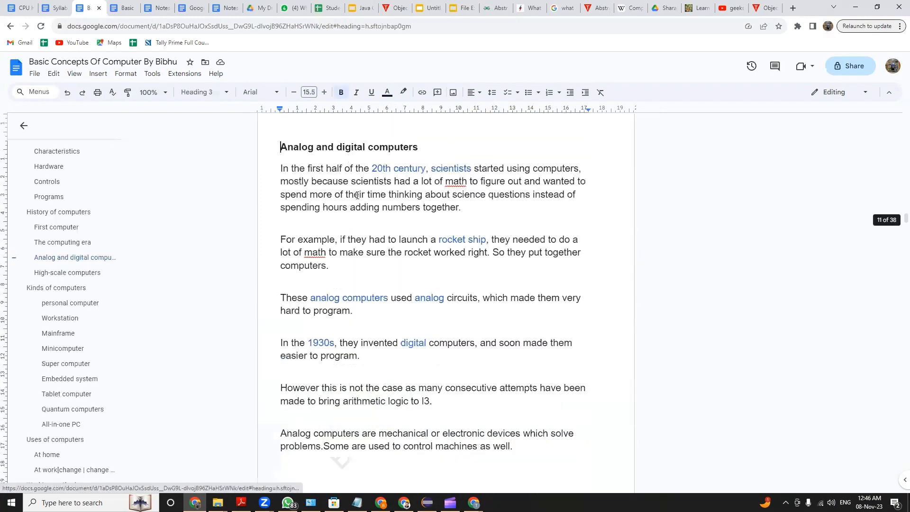
Use the outline to jump to Embedded system, look through the preceding pages, and go to the Chapter -1 heading
left_click(69, 378)
left_click(70, 196)
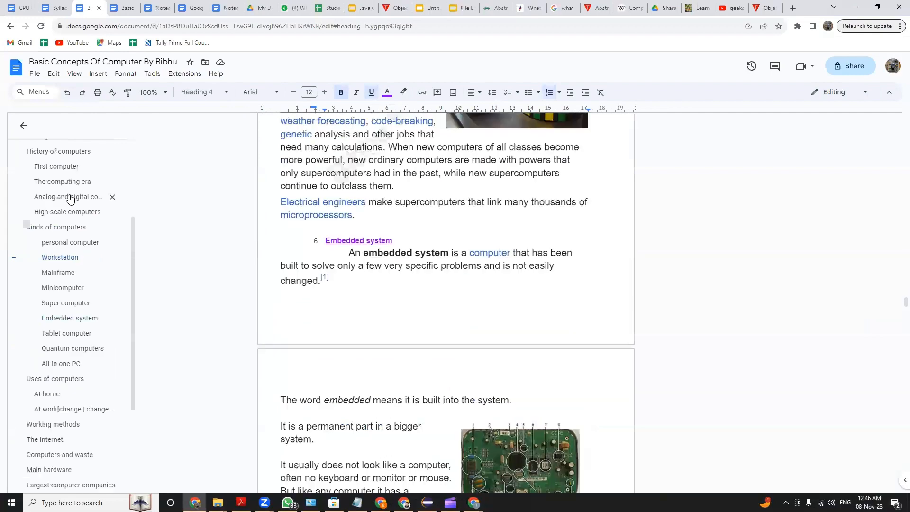
scroll(530, 283, "up", 10)
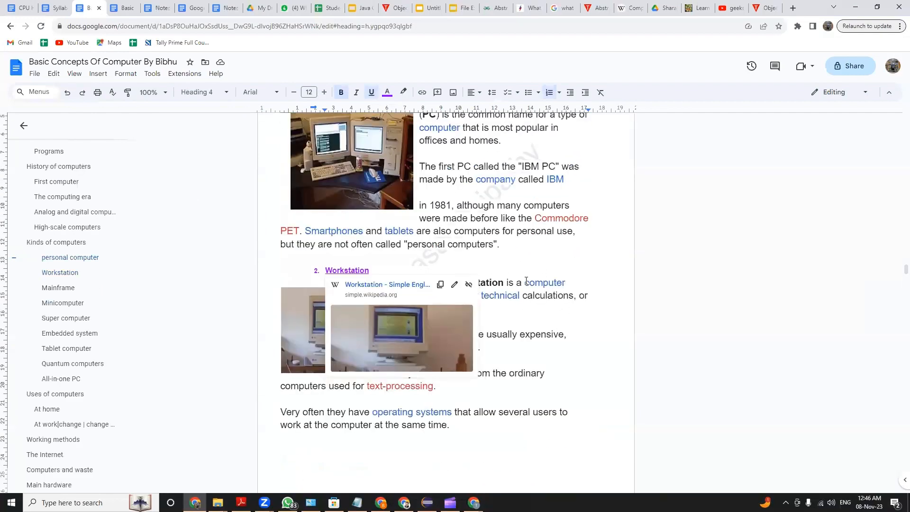
scroll(43, 204, "up", 3)
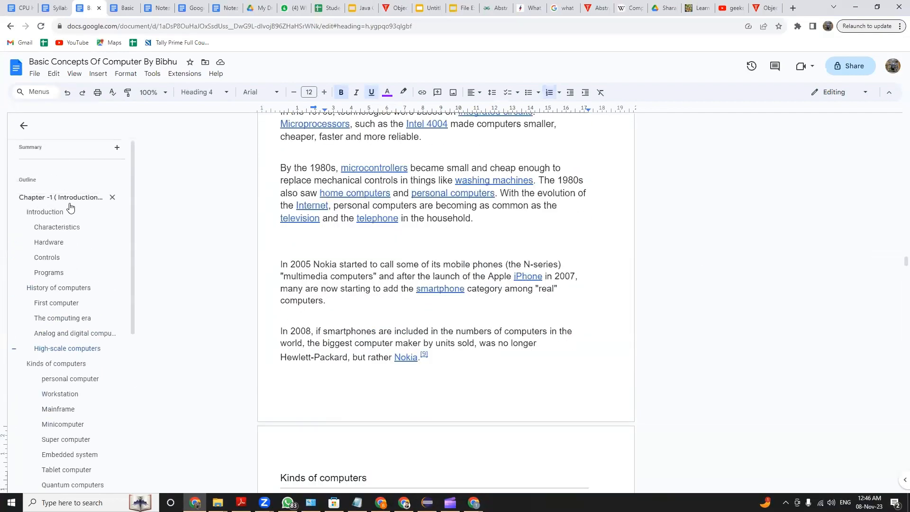
left_click(30, 198)
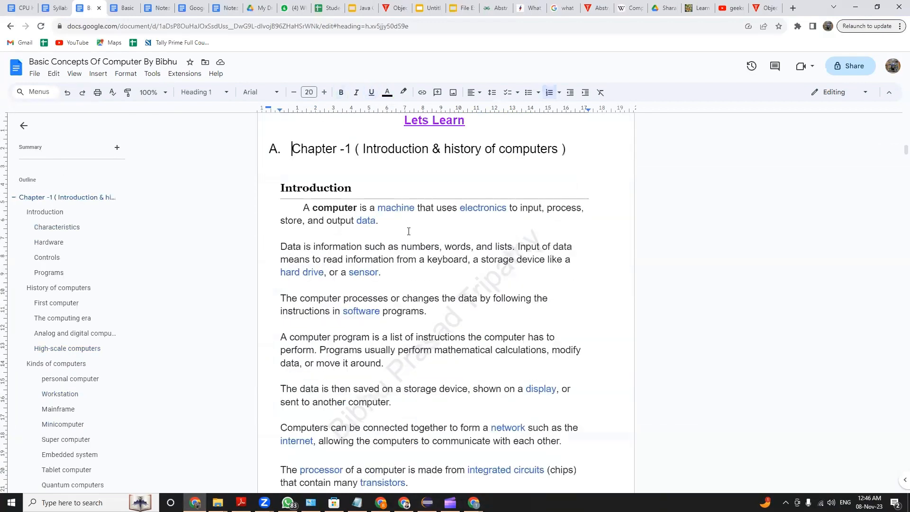
Update the table of contents of the Basic Concepts Of Computer document
scroll(502, 227, "up", 10)
left_click(409, 252)
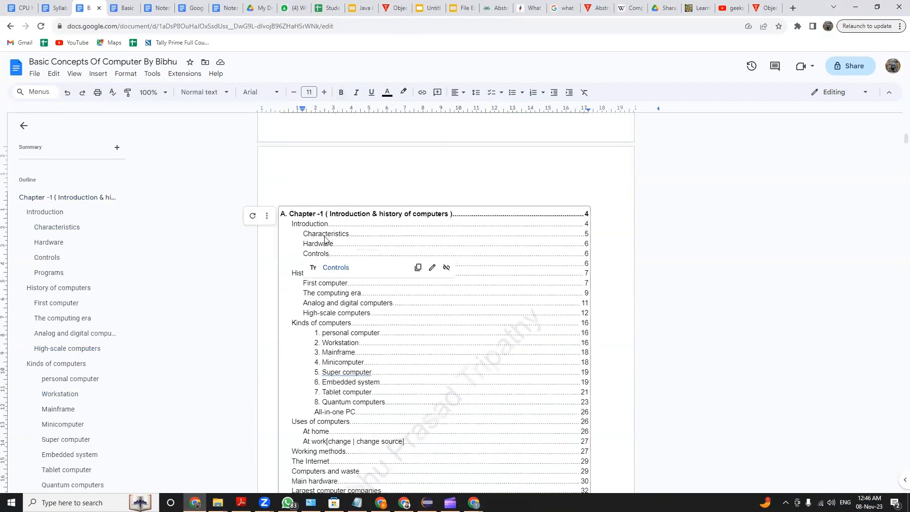
left_click(252, 215)
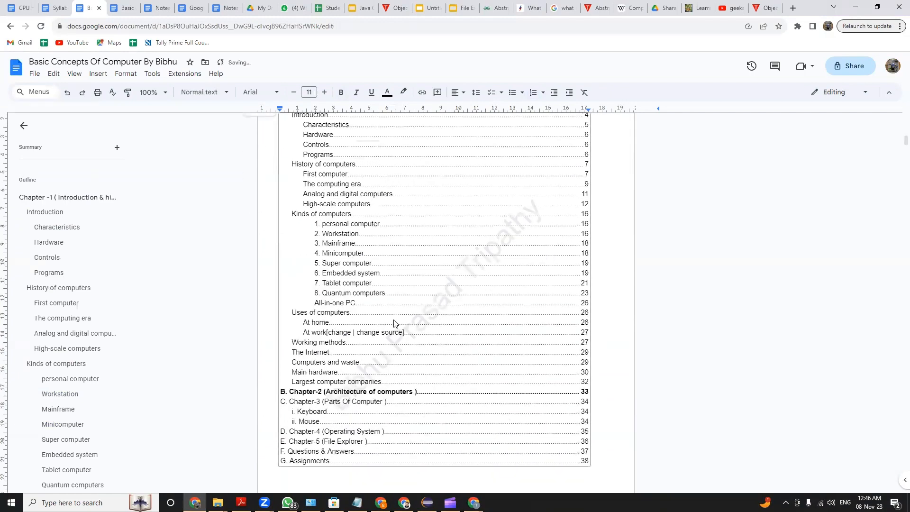
Follow the Assignments link in the table of contents and look back through the pages preceding that chapter
scroll(509, 364, "down", 3)
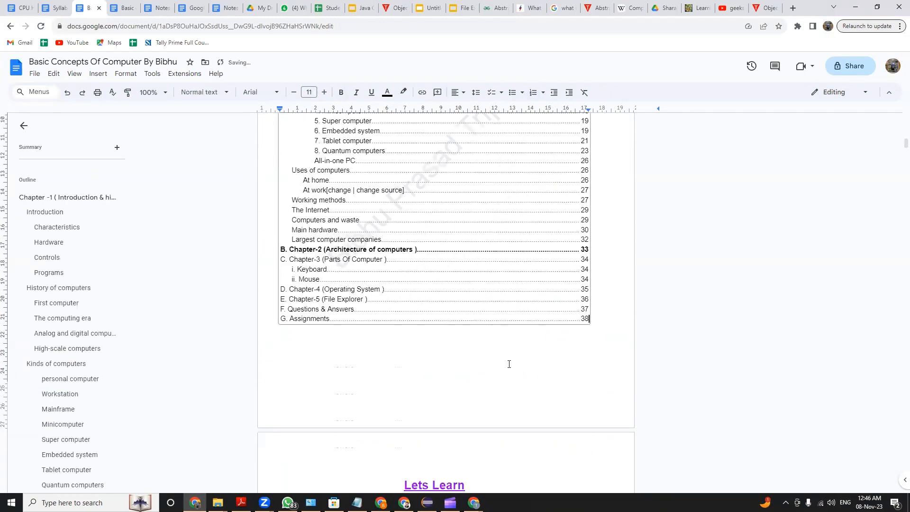
left_click(297, 319)
left_click(308, 334)
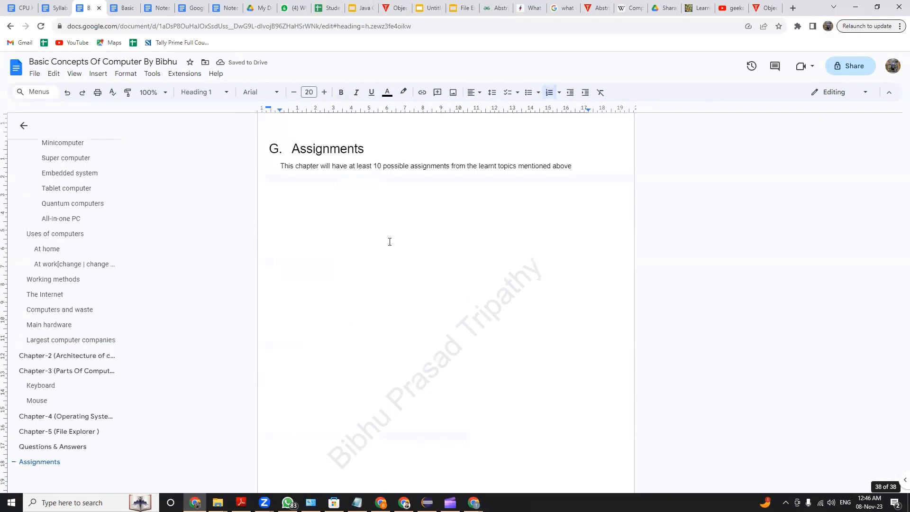
scroll(475, 285, "up", 5)
scroll(474, 285, "up", 20)
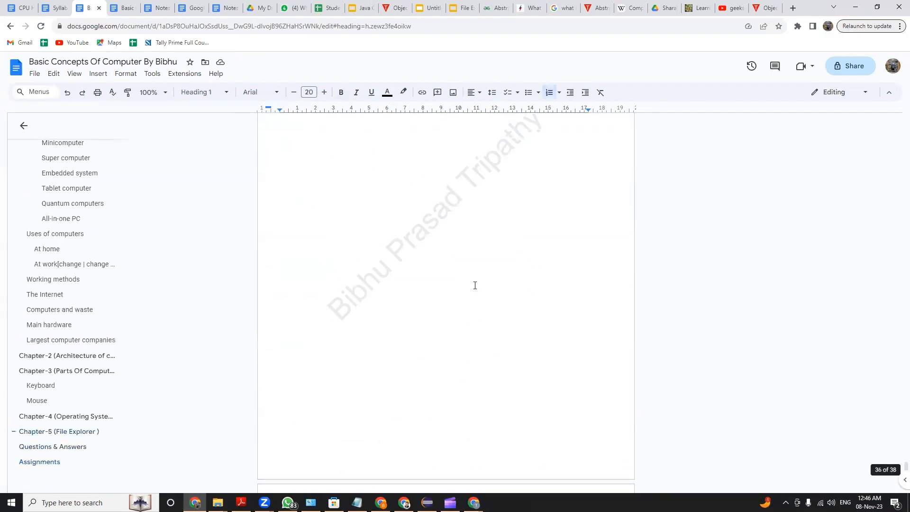
scroll(474, 285, "up", 20)
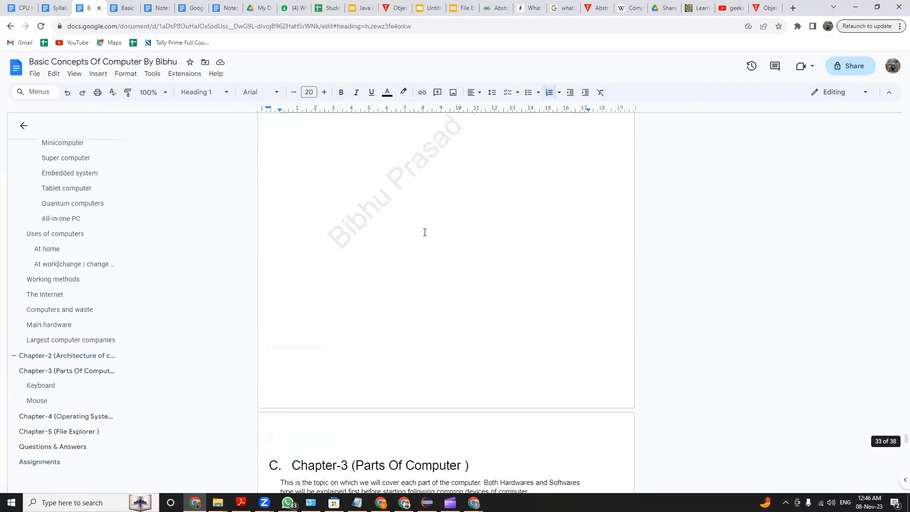
scroll(366, 295, "up", 12)
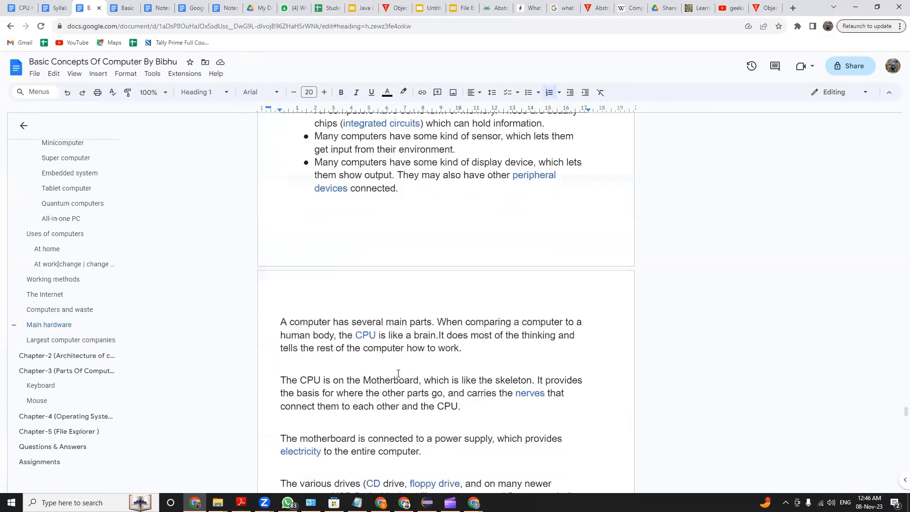
Switch back to myFirstDocument, view the available paragraph styles, and look over the chapter headings
mouse_move(474, 503)
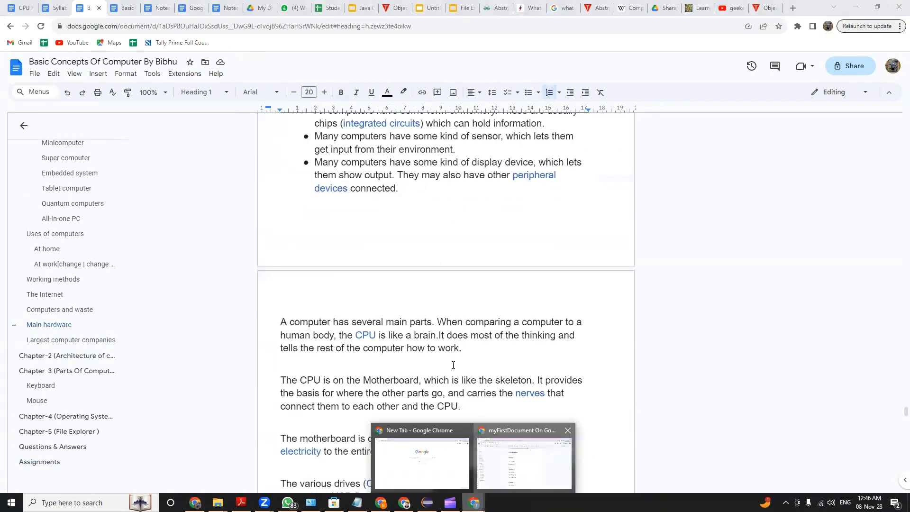
left_click(519, 450)
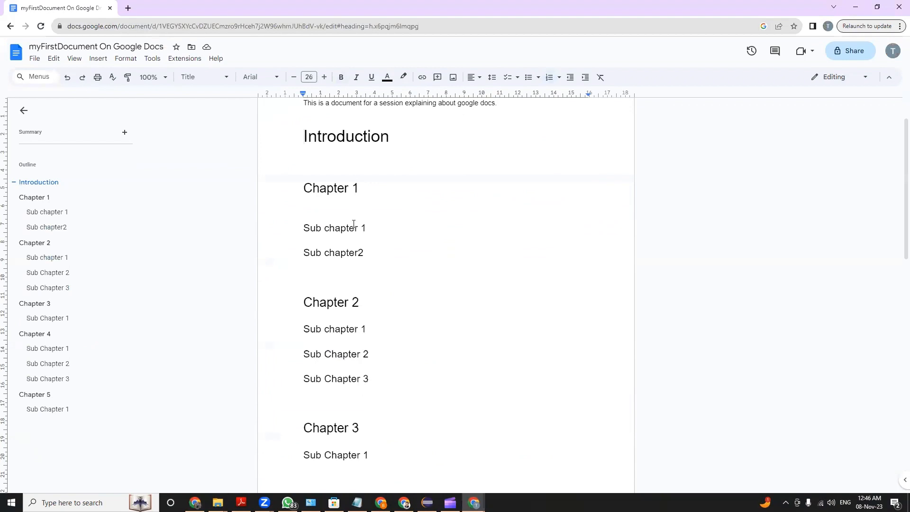
left_click(199, 77)
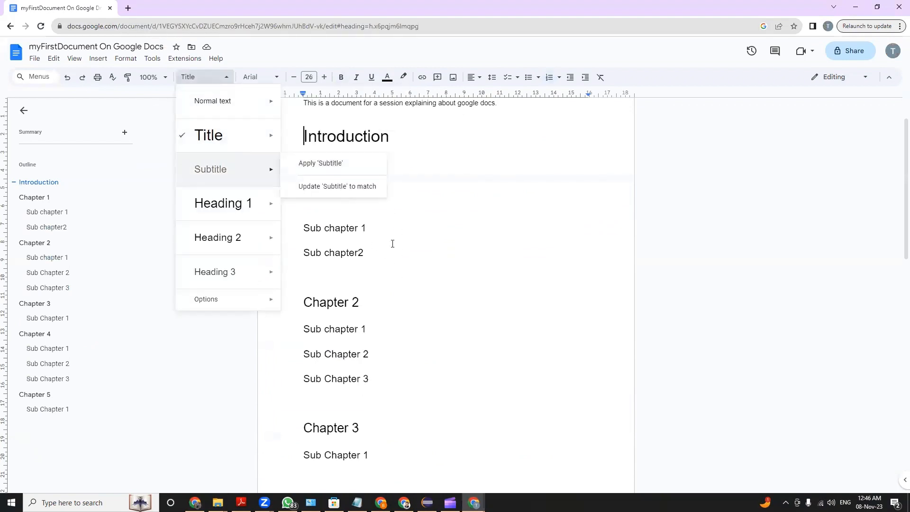
left_click(377, 251)
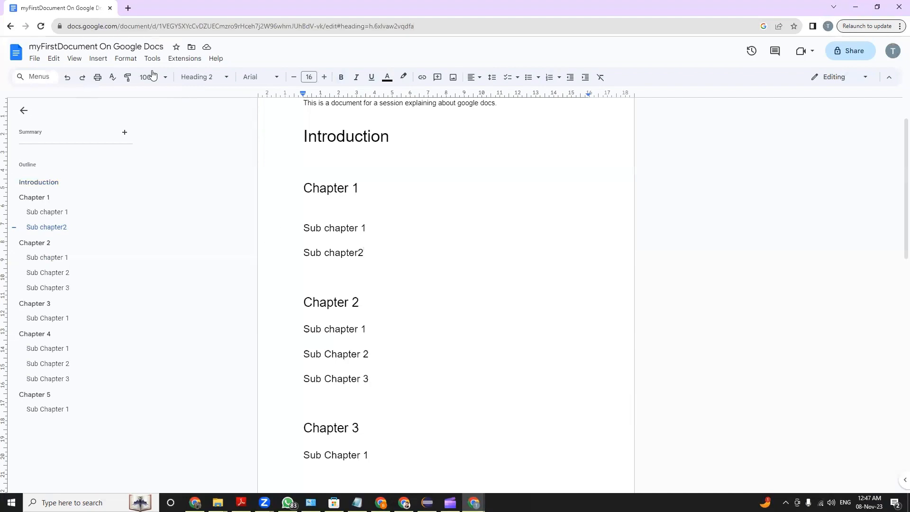
scroll(366, 264, "down", 6)
scroll(392, 282, "up", 5)
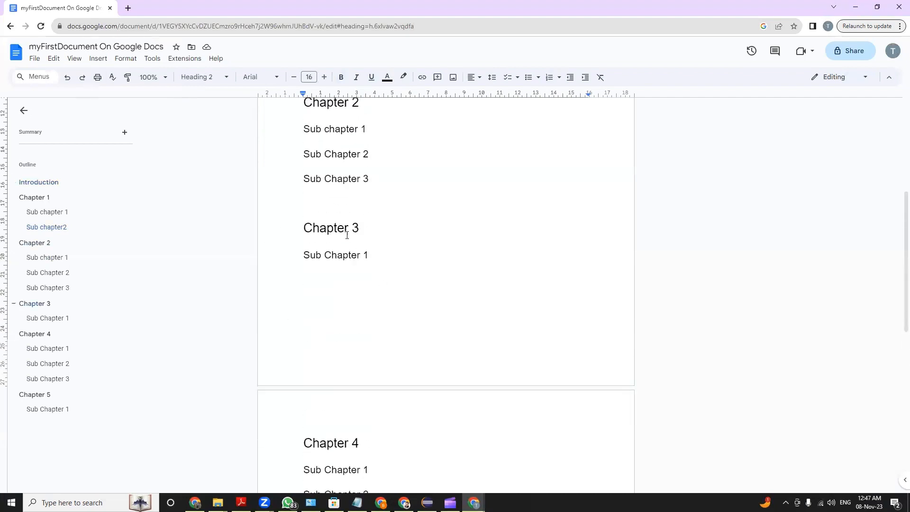
scroll(329, 227, "up", 2)
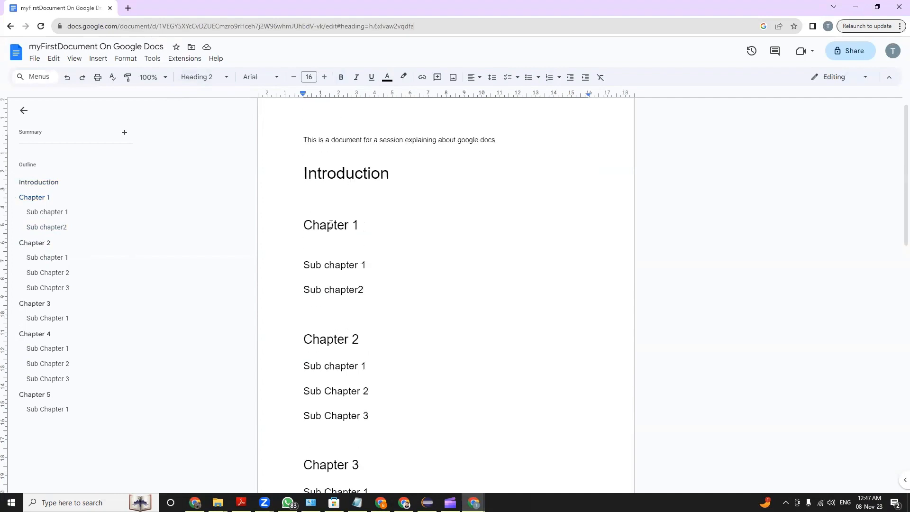
Enter the sample text "Sdfs fds fdsf sdf dsf dsf dsf sdf dsf ds fds fds fds" under the Introduction title, followed by a line break
left_click(396, 211)
type("sf ds f")
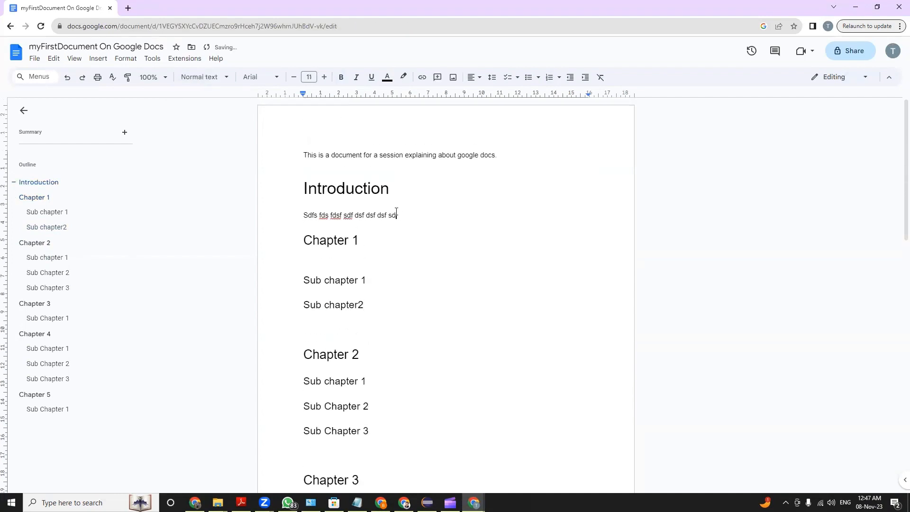
type("ds fds f")
key("Return")
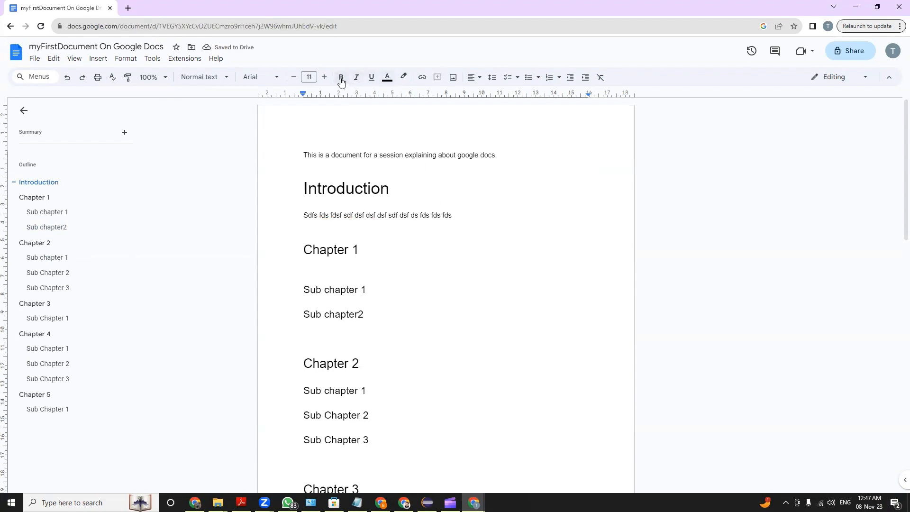
Make the sample text under Introduction bold, italic, underlined and red
left_click_drag(469, 214, 303, 208)
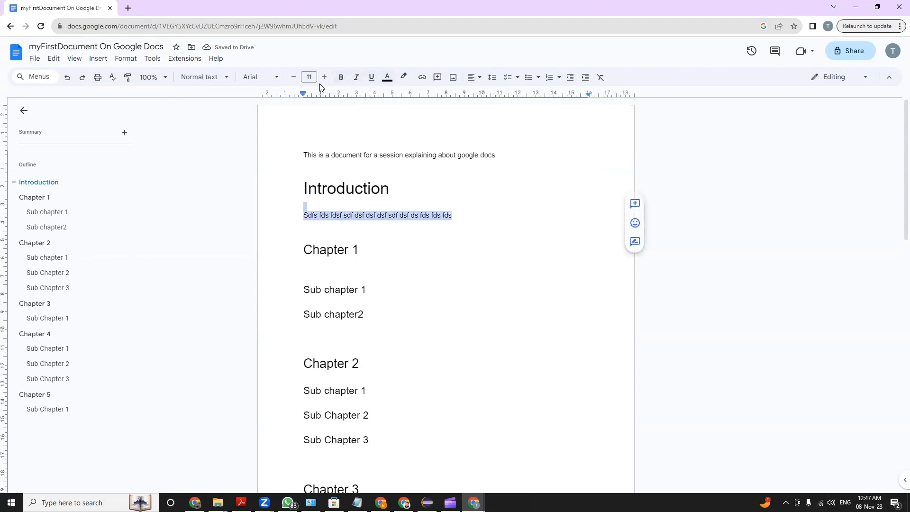
left_click(340, 76)
left_click(356, 77)
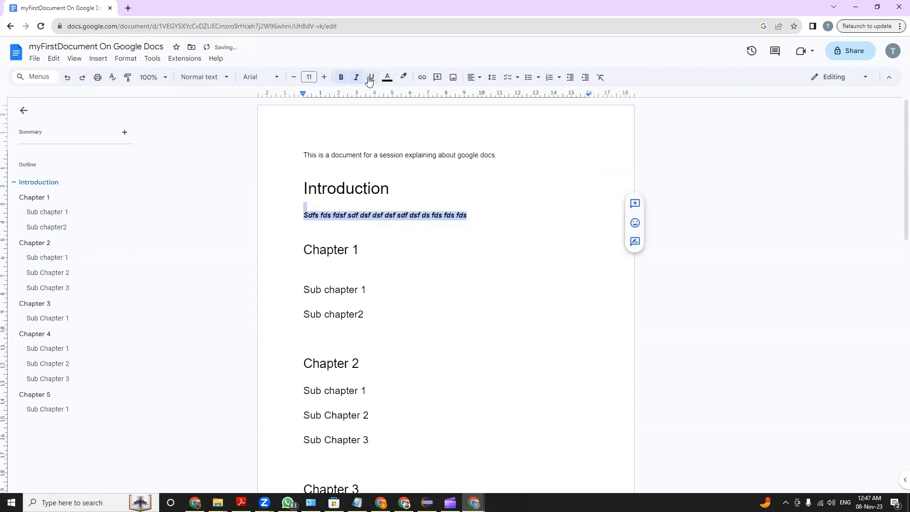
left_click(371, 78)
left_click(387, 77)
left_click(399, 108)
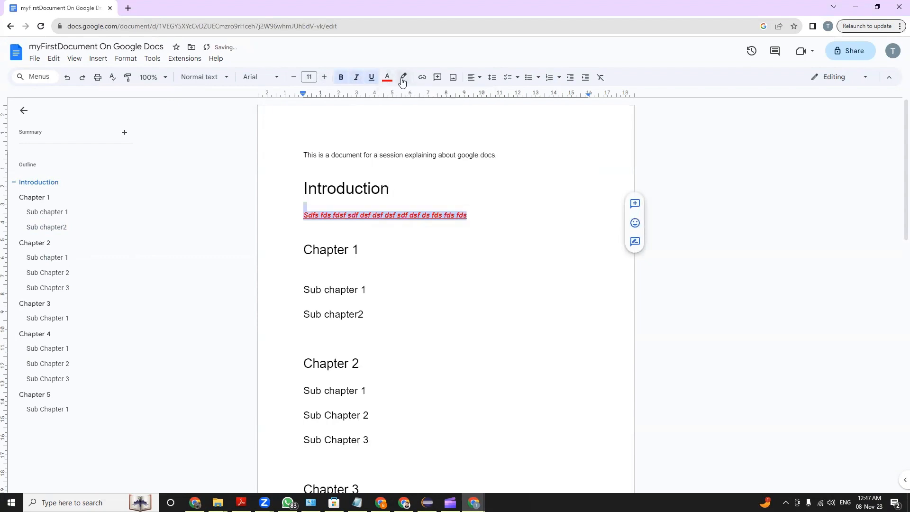
Highlight the red sample text under the Introduction title in yellow
left_click(403, 77)
left_click(436, 118)
left_click(440, 249)
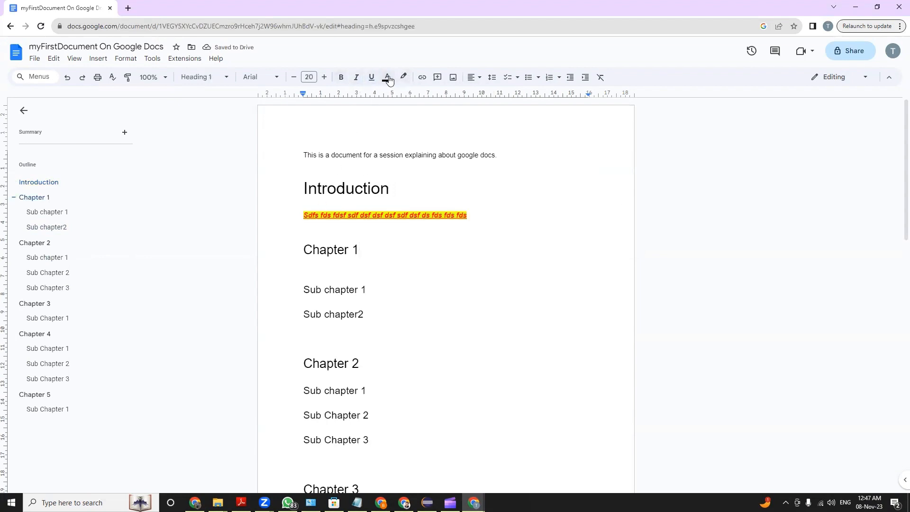
Enlarge the end of the sample text, "sf sdf dsf ds fds fds fds", past size 20 and reduce it again by a few points
left_click_drag(468, 215, 384, 217)
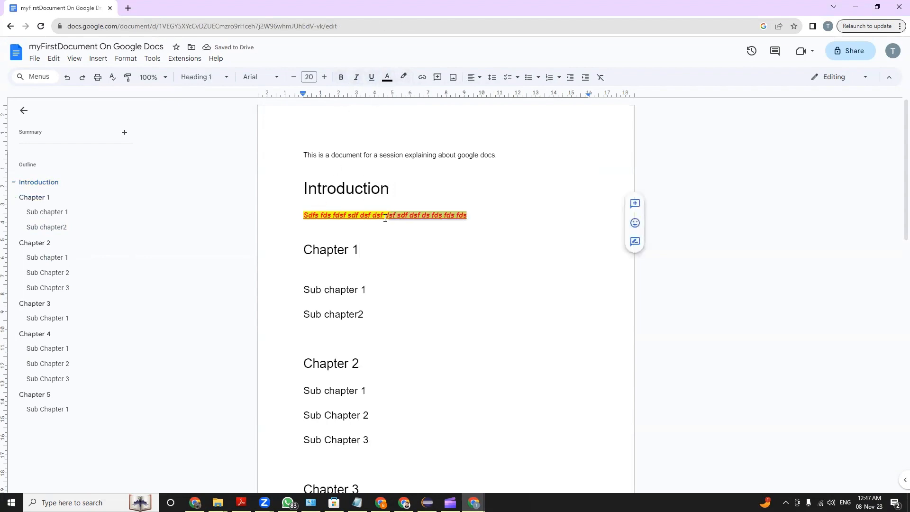
left_click(324, 77)
left_click(324, 77)
left_click(324, 77)
left_click(324, 77)
left_click(324, 77)
left_click(324, 77)
left_click(324, 77)
left_click(325, 77)
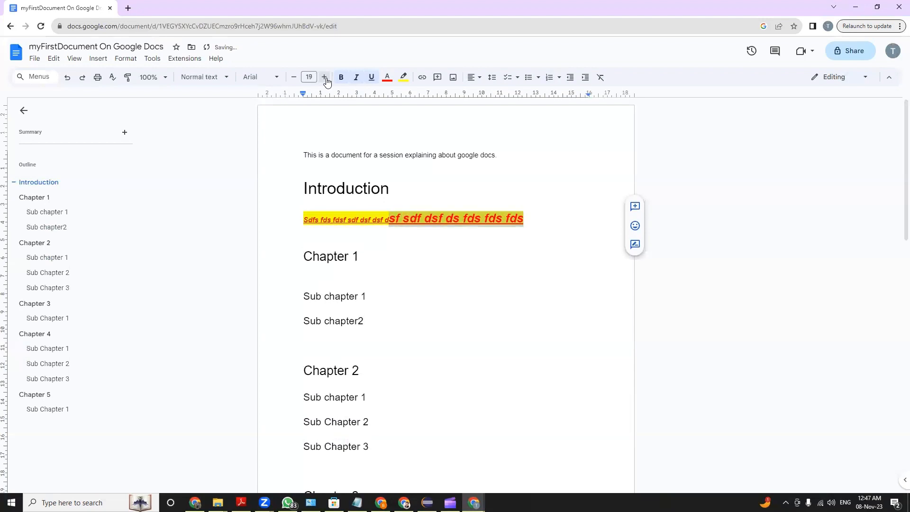
left_click(324, 77)
left_click(324, 76)
left_click(324, 76)
left_click(324, 77)
left_click(294, 77)
left_click(294, 77)
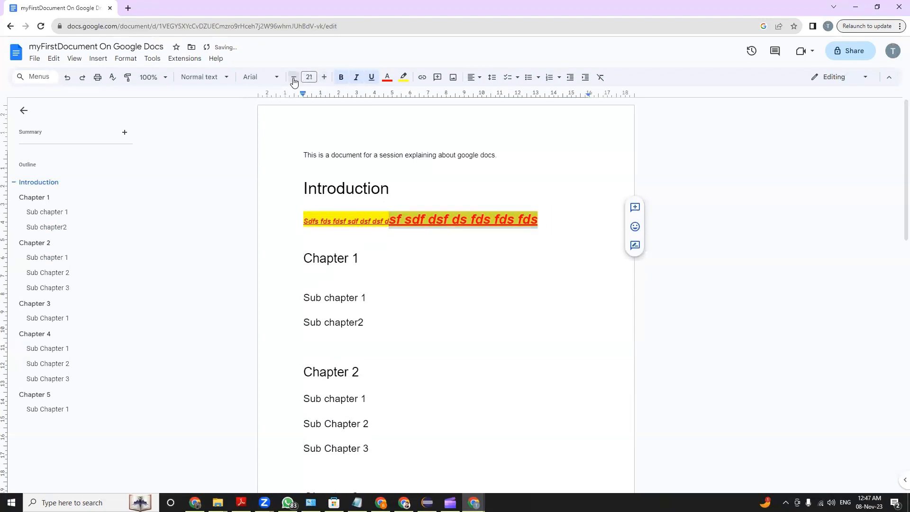
left_click(293, 77)
left_click(294, 77)
left_click(294, 77)
left_click(356, 241)
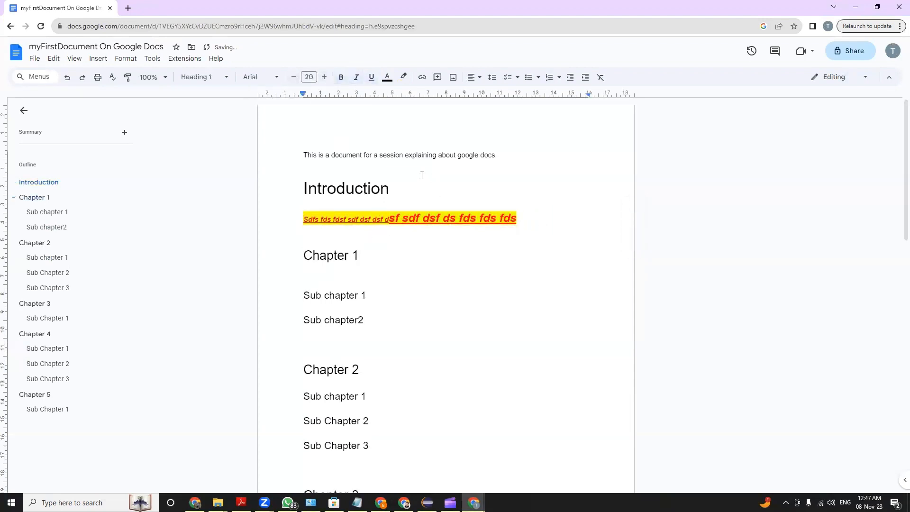
Look through the available fonts and their weight variants for the words "explaining about google" in the opening sentence, leaving the font as is
left_click_drag(409, 155, 475, 155)
left_click(276, 77)
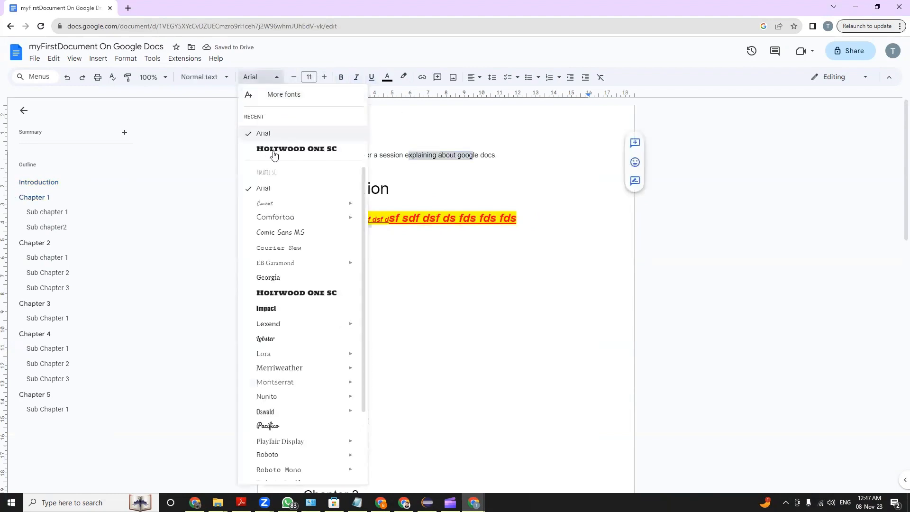
scroll(339, 369, "down", 2)
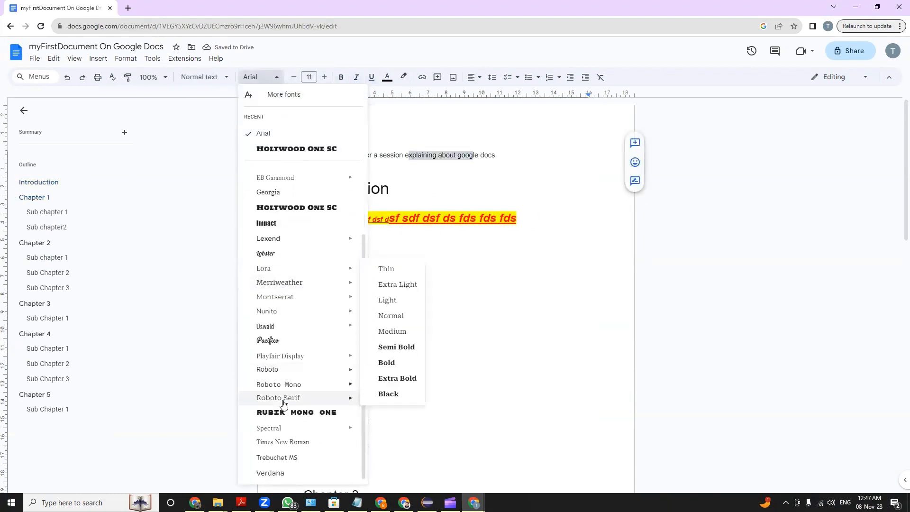
scroll(282, 204, "up", 2)
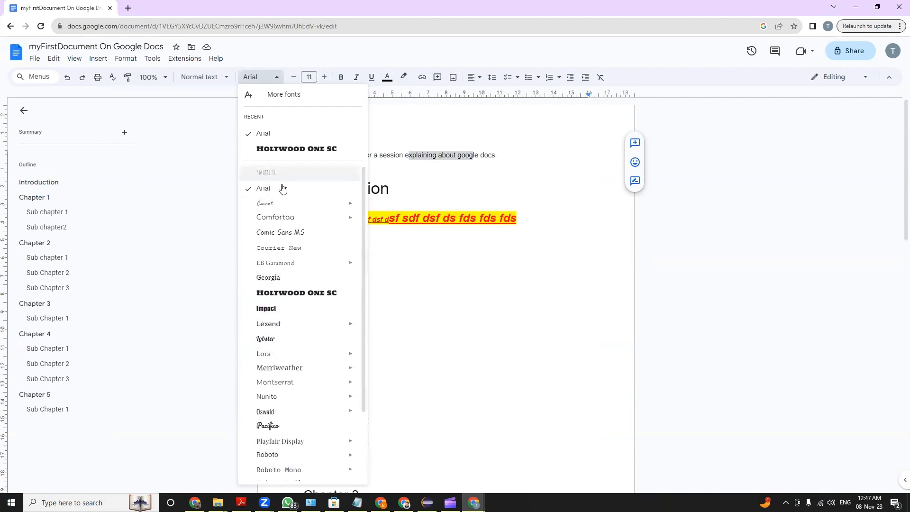
scroll(308, 284, "down", 2)
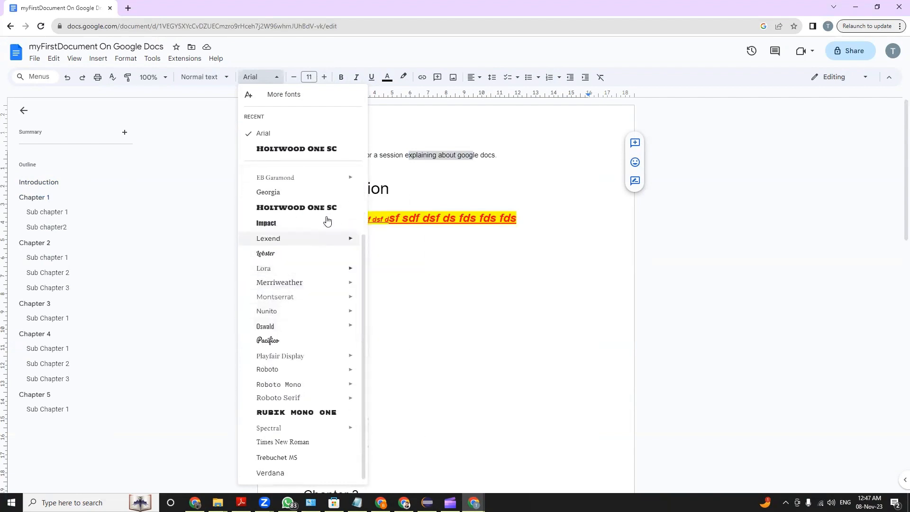
scroll(326, 208, "up", 2)
mouse_move(348, 207)
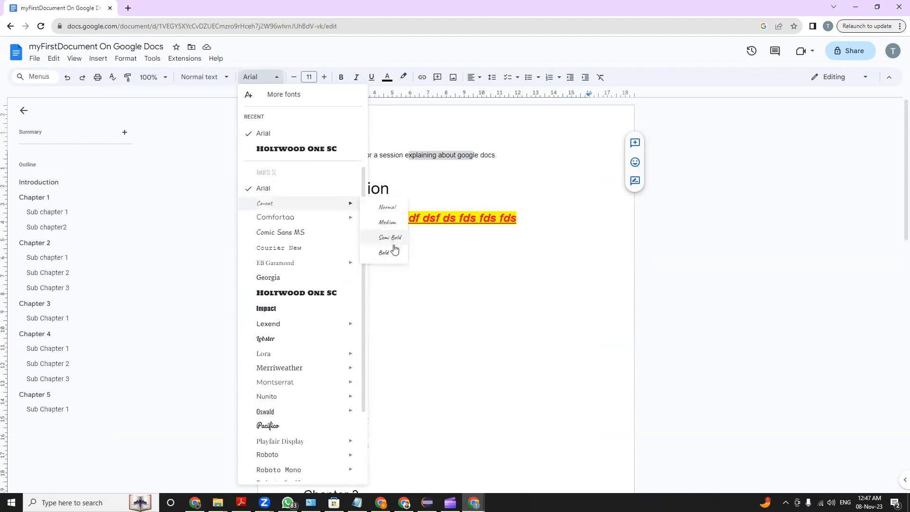
scroll(325, 294, "down", 2)
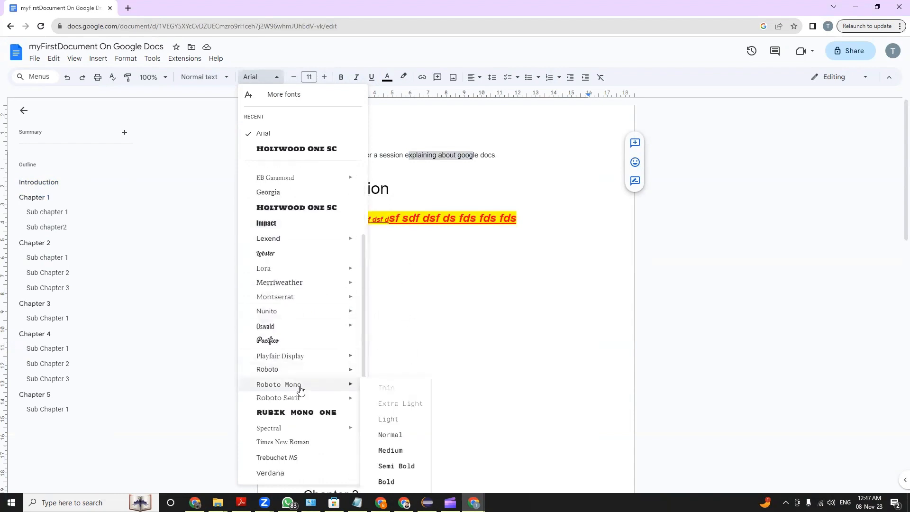
mouse_move(315, 288)
mouse_move(280, 241)
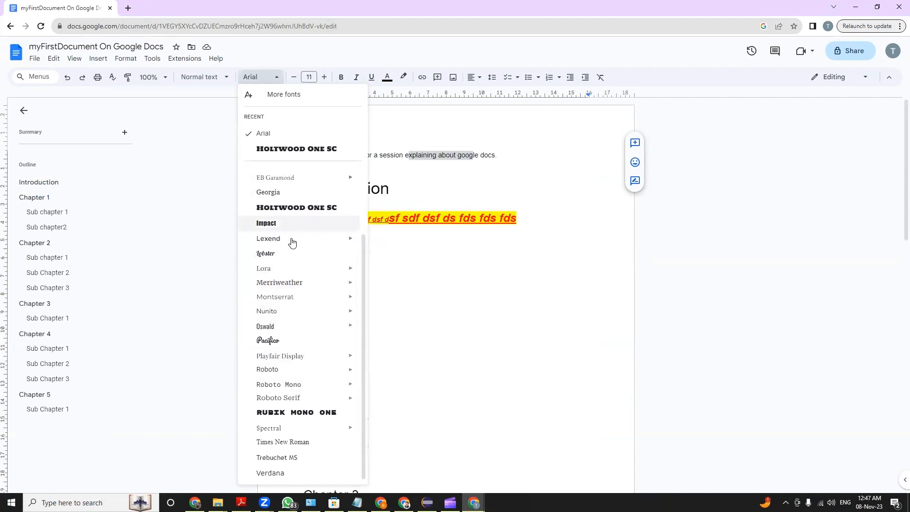
mouse_move(298, 269)
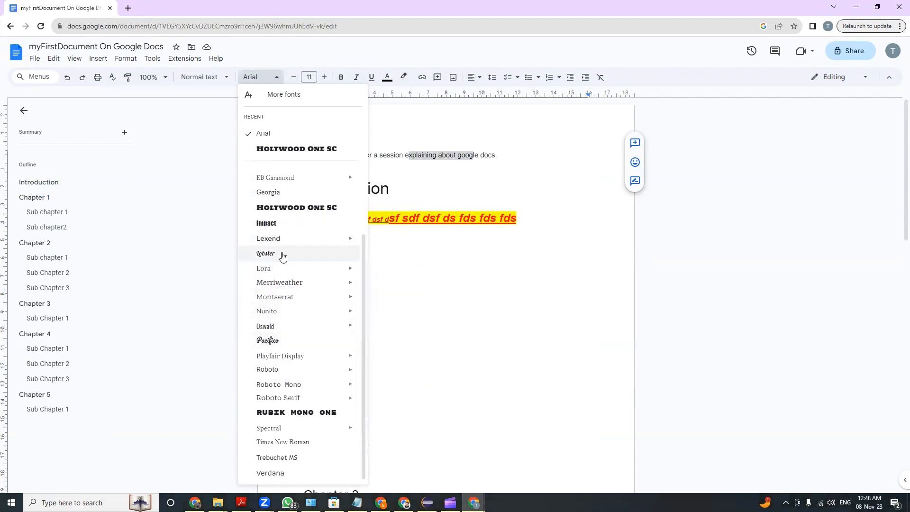
left_click(544, 148)
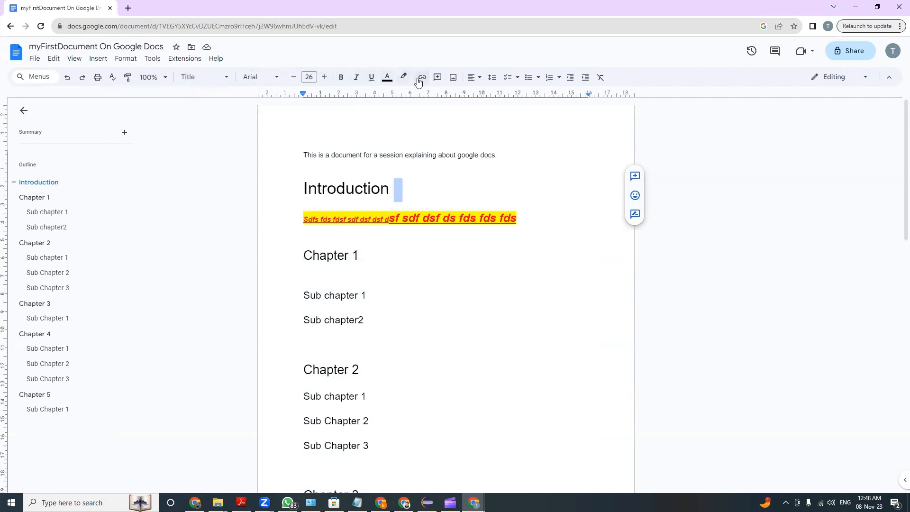
left_click(360, 322)
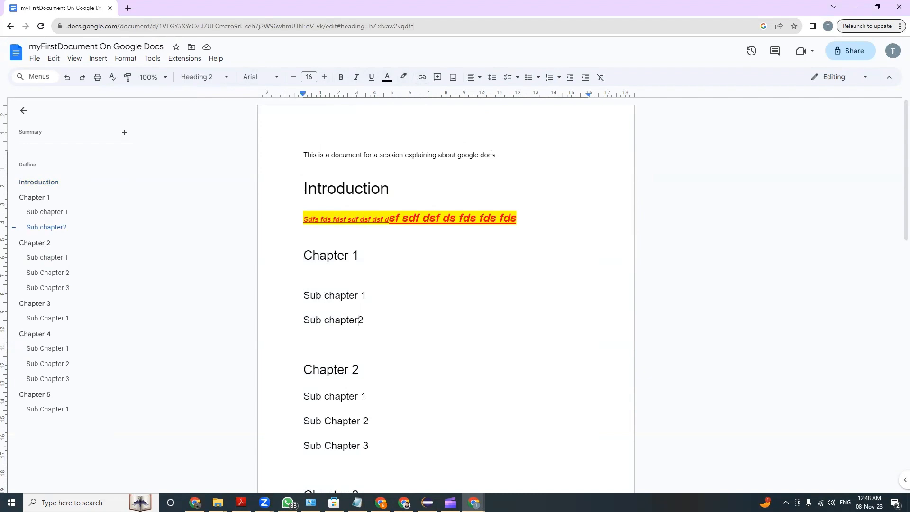
Centre the opening sentence above the Introduction title, and realign it to the right
left_click_drag(491, 155, 378, 155)
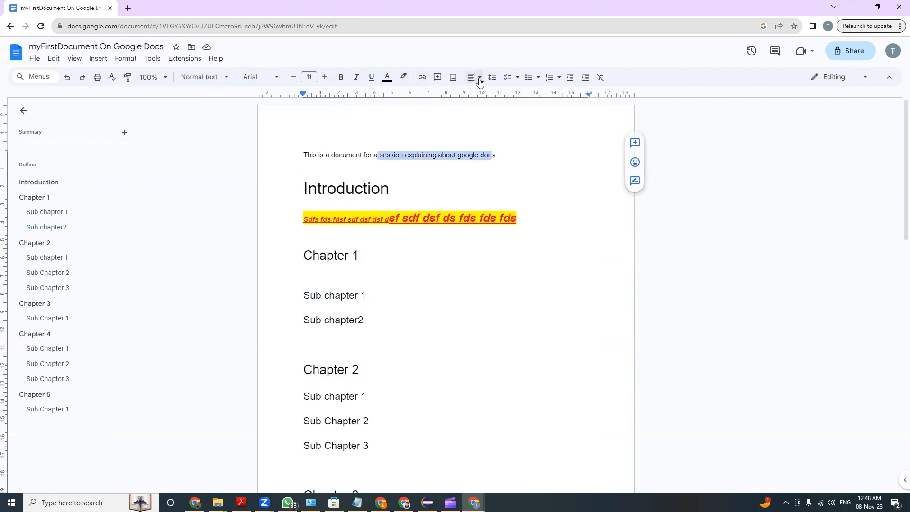
left_click(479, 79)
left_click(484, 94)
left_click(475, 77)
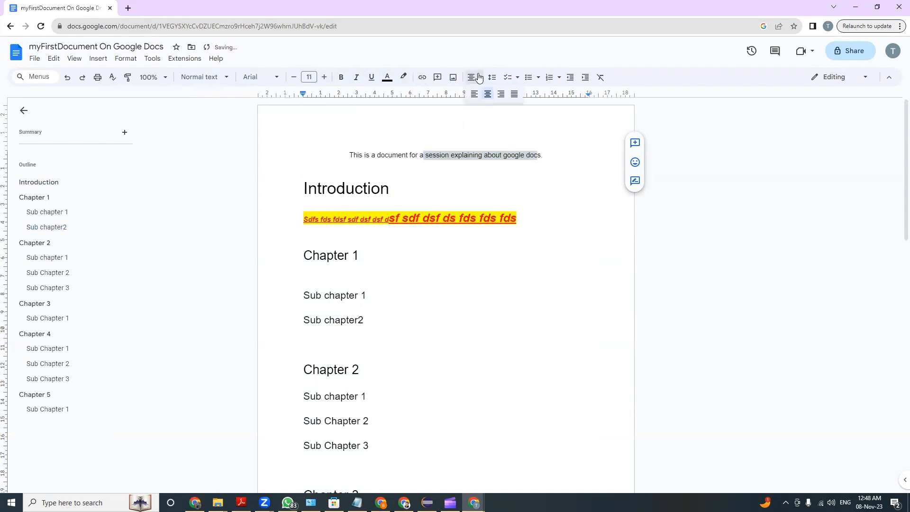
left_click(500, 96)
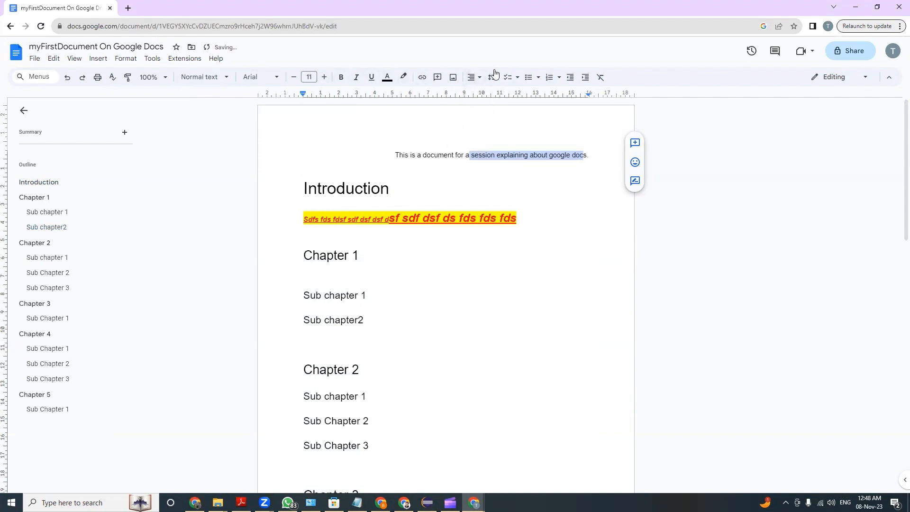
Break the opening sentence before "session" and set both of its lines to single line spacing
left_click(470, 155)
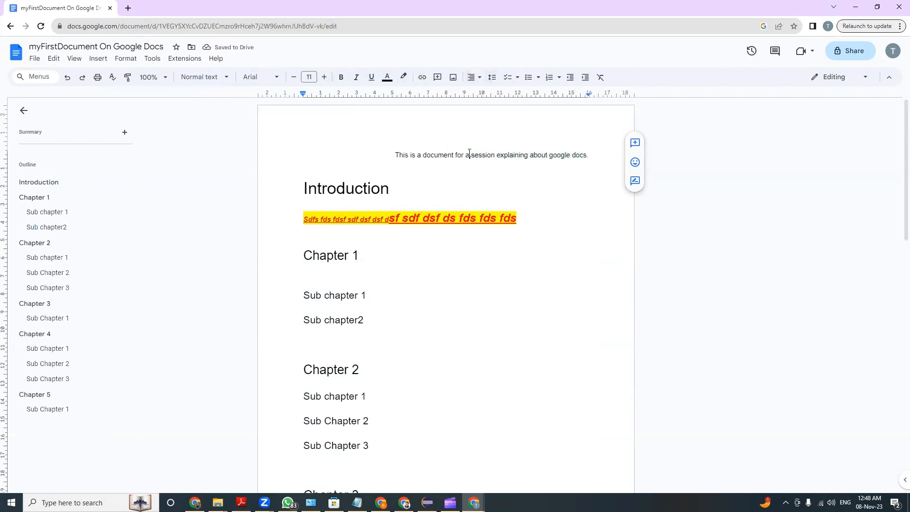
key("Return")
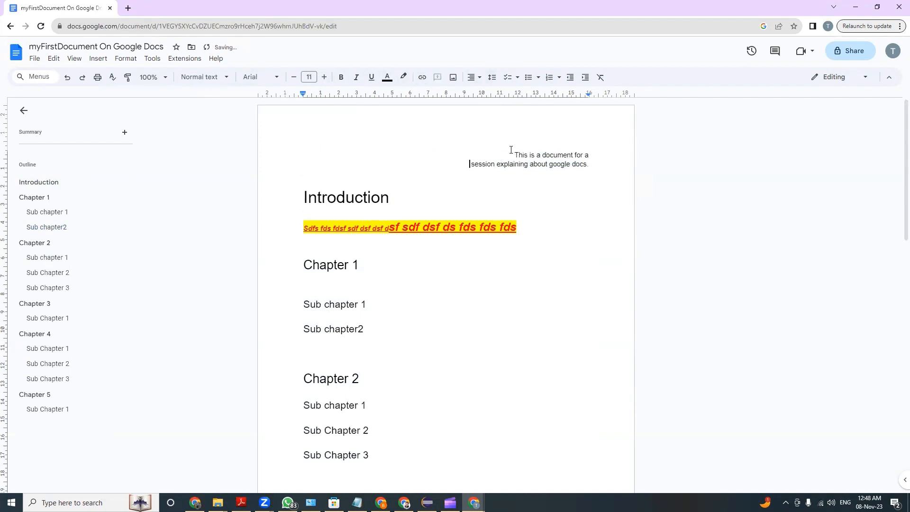
left_click_drag(511, 149, 594, 166)
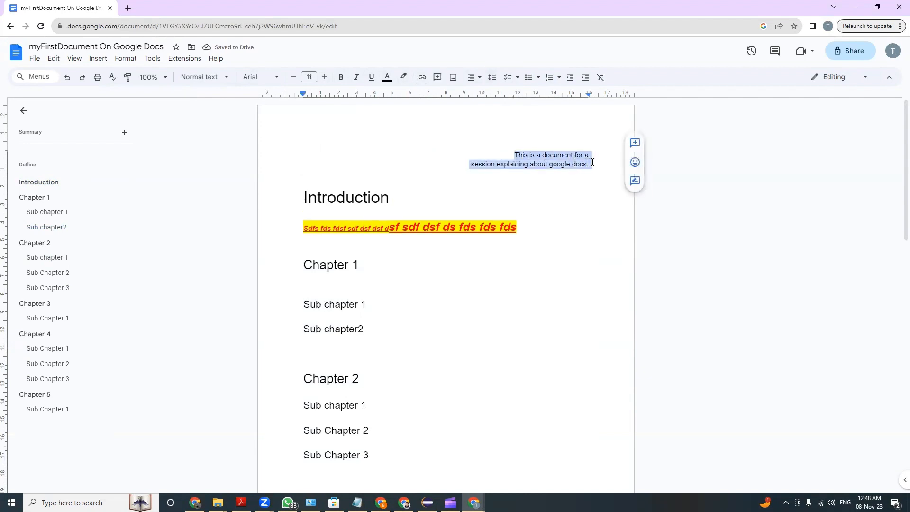
left_click(492, 78)
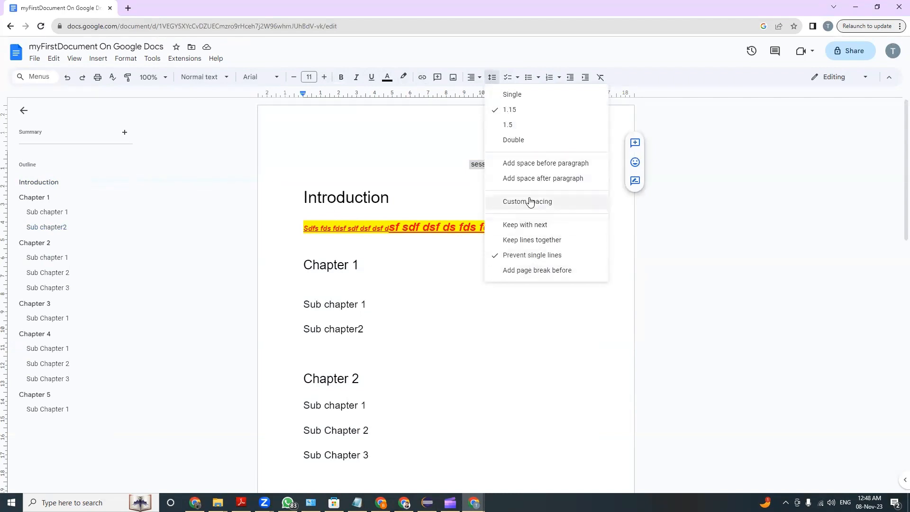
left_click(521, 95)
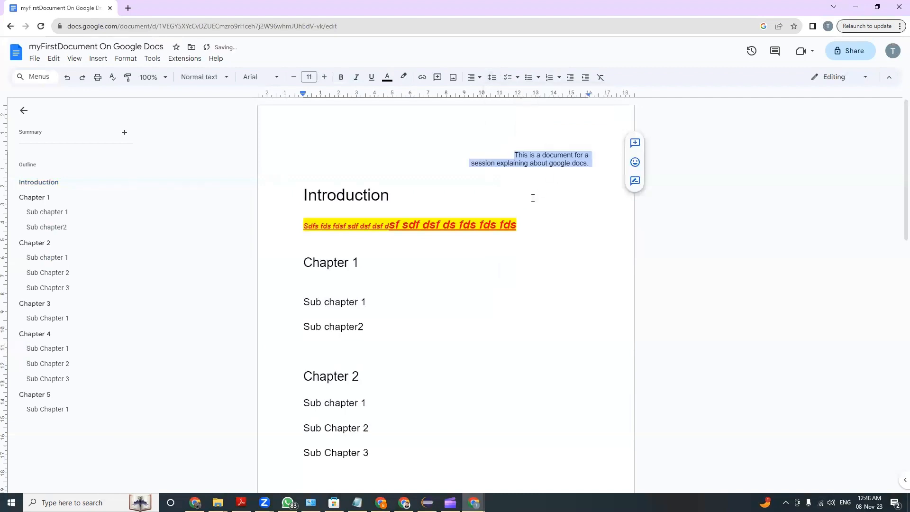
left_click(524, 182)
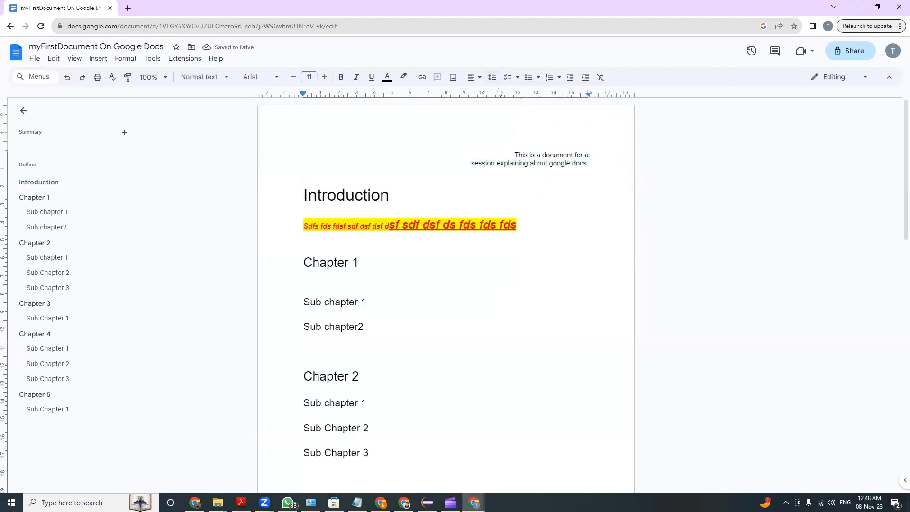
Add the line "Dsfdsf sdf" after a blank line below the opening sentence and make it a checklist item of the strikethrough style
left_click(517, 77)
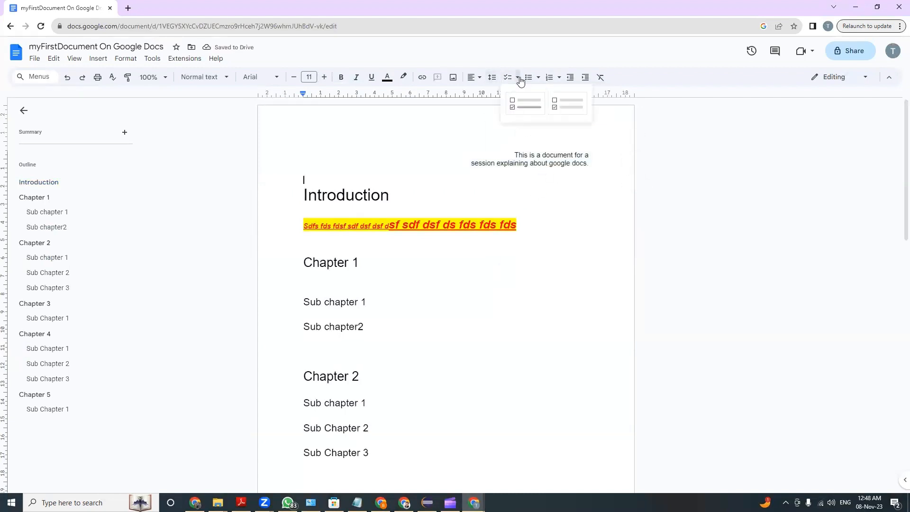
left_click(532, 163)
left_click(598, 164)
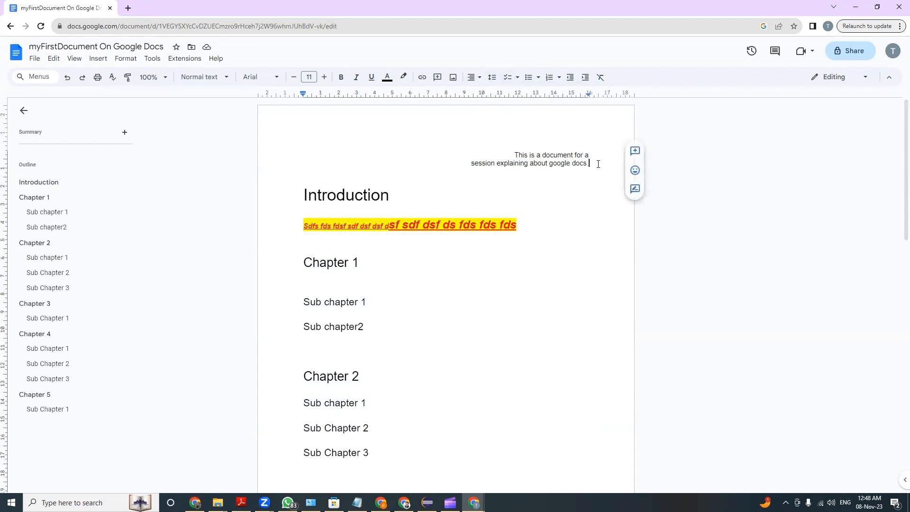
key("Return")
key("Return")
type("dsfdsf sdf")
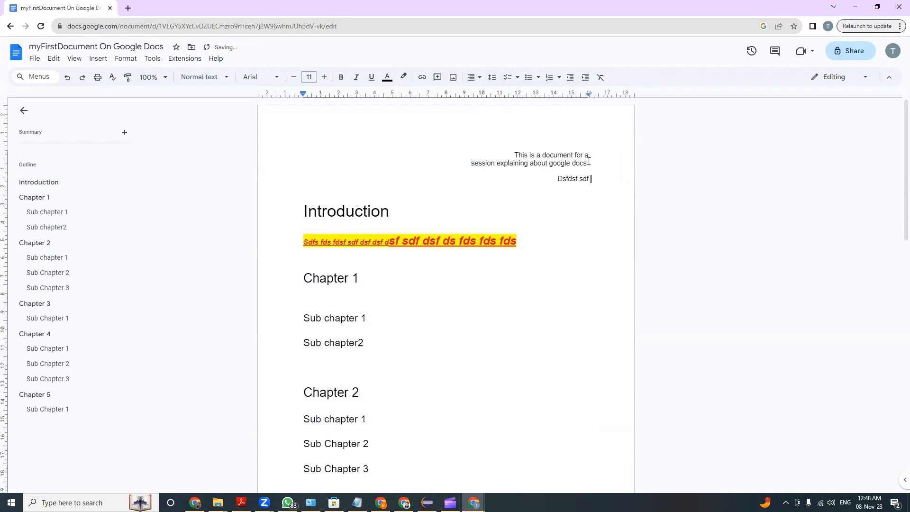
left_click(517, 78)
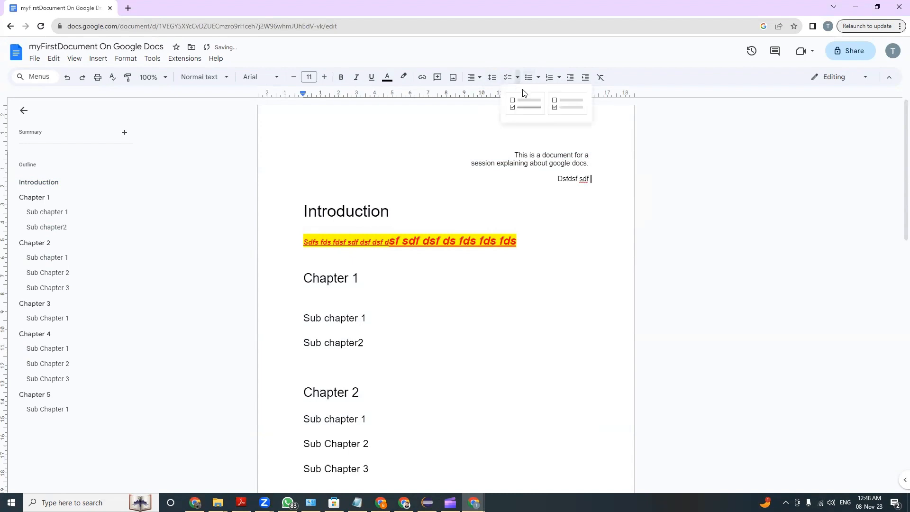
left_click(521, 101)
left_click(551, 180)
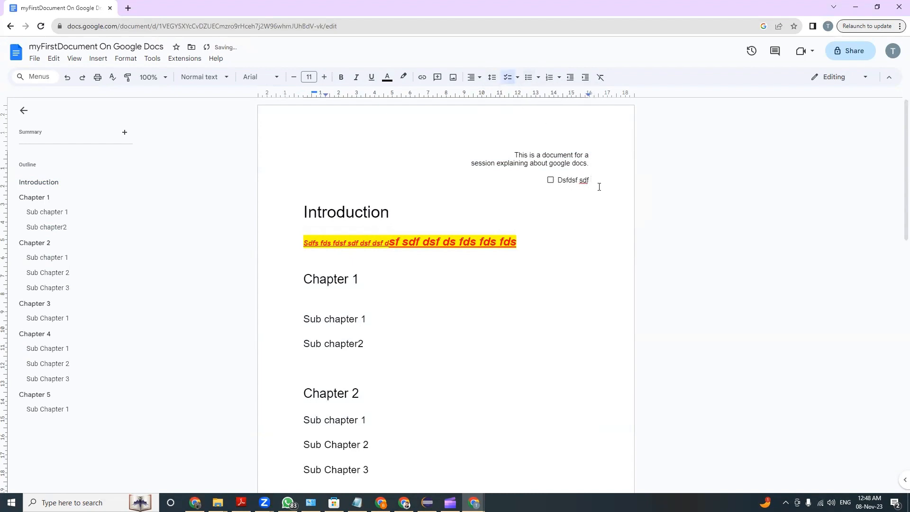
Add the checklist items Gfdgdfgfdg, Fdgfd, Gdfg, Df, Gfd, Gdf and g, and check off Fdgfd, Gdfg, Df and Gdf
key("Return")
type("Gfdgdfgfdg")
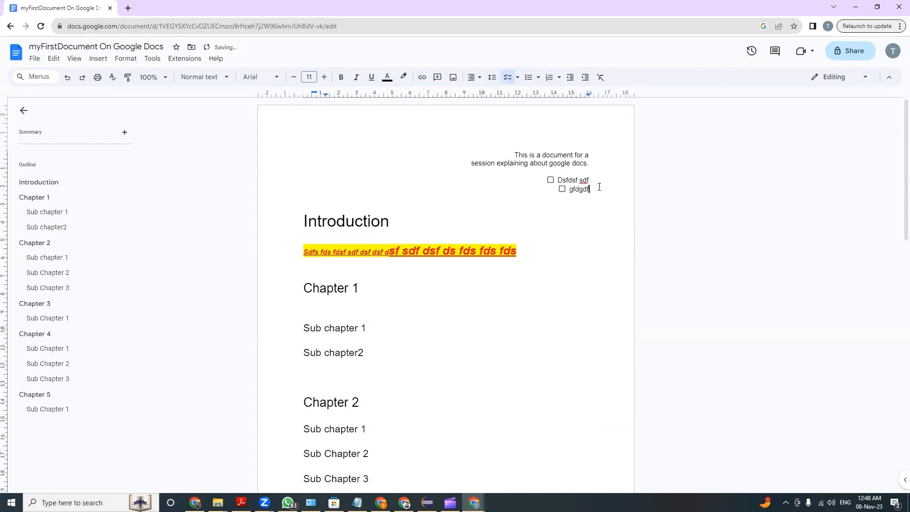
key("Return")
type("Fdgfd")
key("Return")
type("Gdfg")
key("Return")
type("Df")
key("Return")
type("Gfd")
key("Return")
type("Gdf")
key("Return")
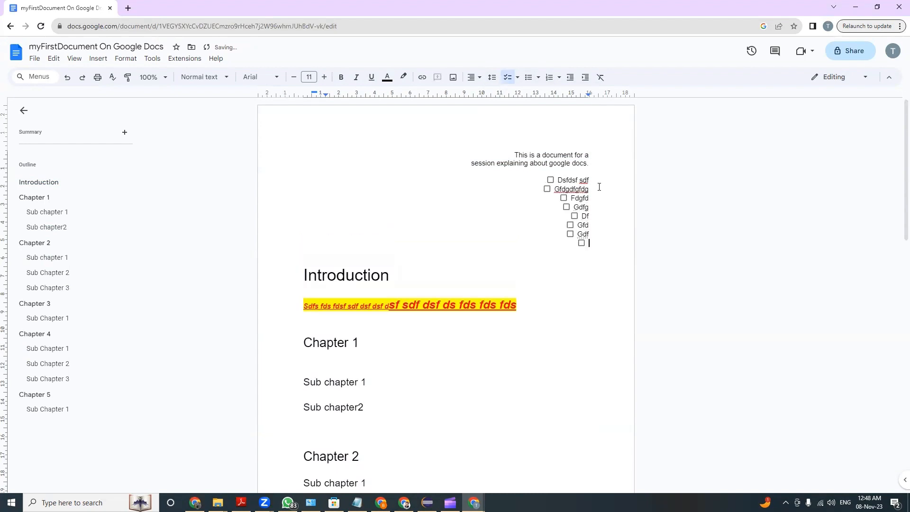
type("g")
left_click(564, 199)
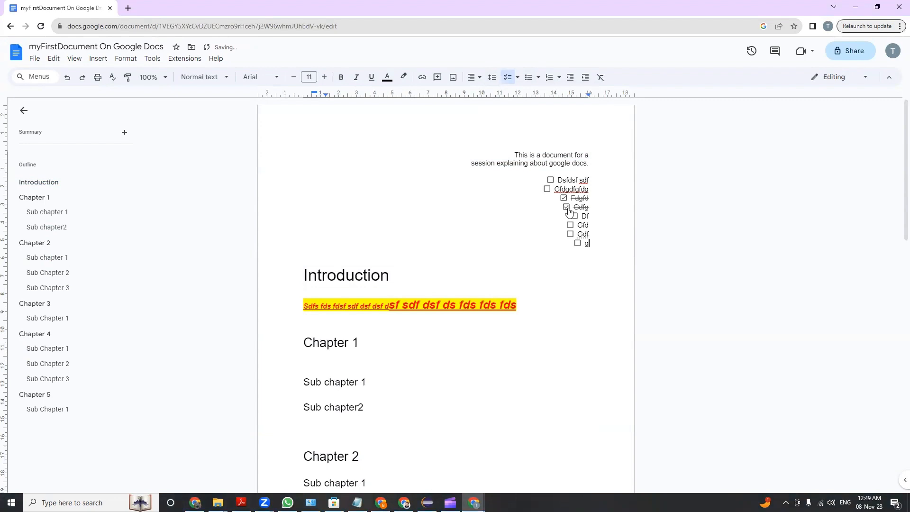
left_click(574, 216)
Convert the checklist, together with the "session explaining about google docs." line above it, to a star-bulleted list
left_click_drag(599, 243, 532, 163)
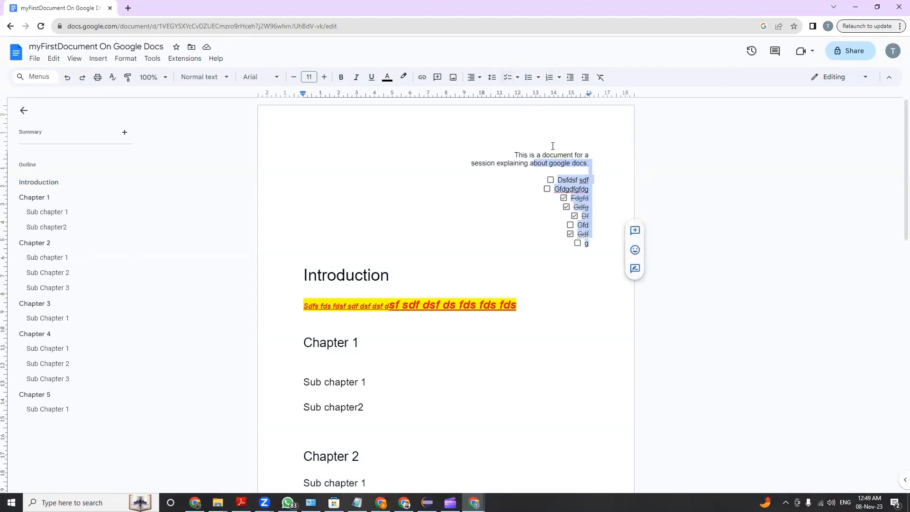
left_click(539, 80)
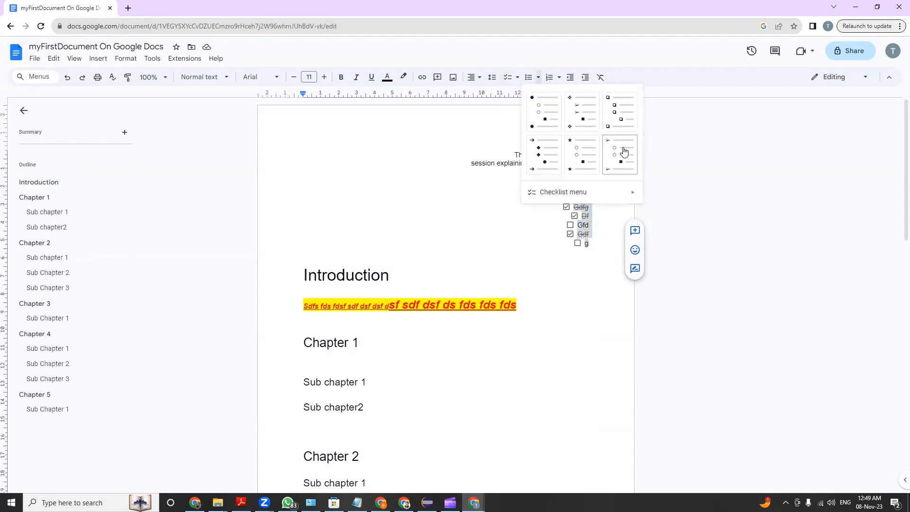
left_click(586, 154)
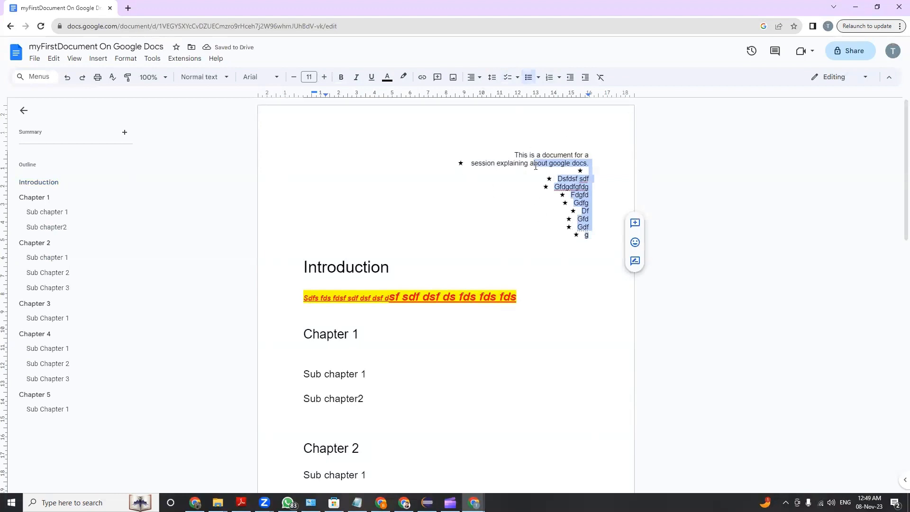
Convert the star-bulleted list at the start of the document to a numbered list of the 1., a., i. style
left_click(538, 78)
left_click(559, 78)
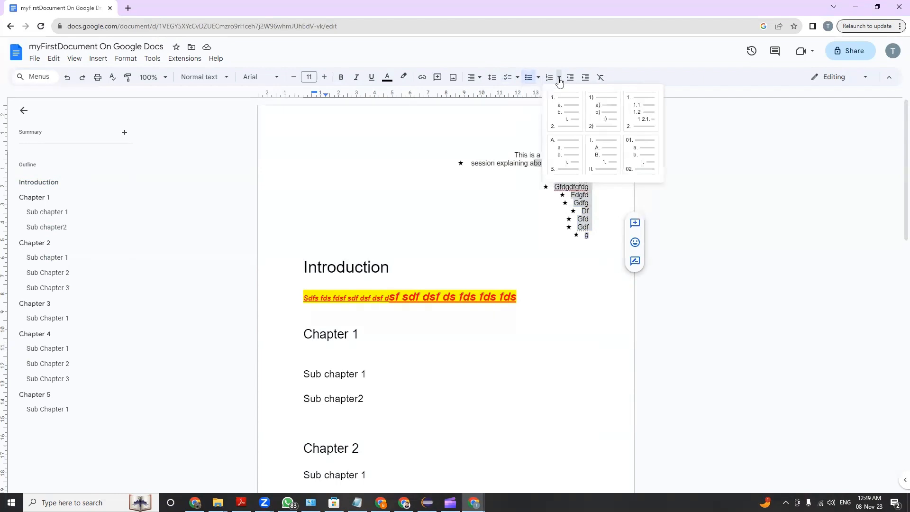
left_click(564, 105)
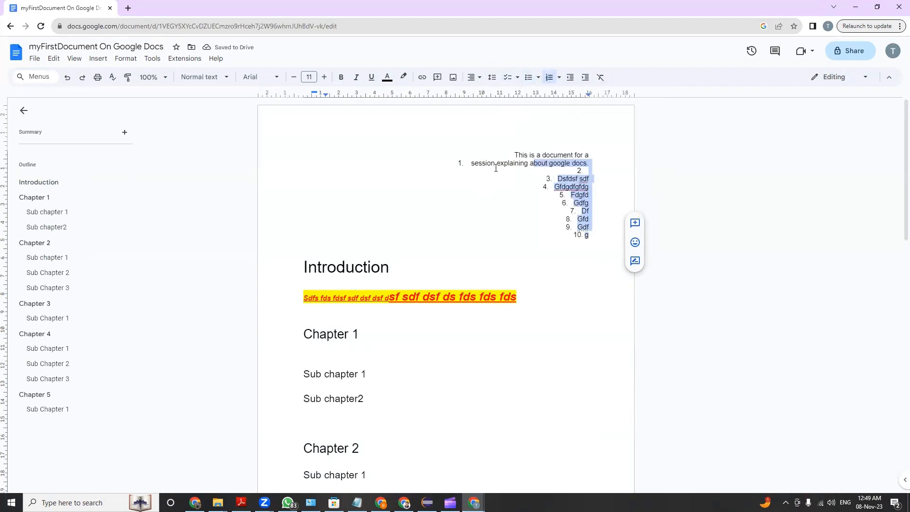
Add the nested sub-item "Gh" under the "session explaining about google docs" item, and "dfgfdgdf" one level below it
left_click(598, 163)
key("Return")
key("Tab")
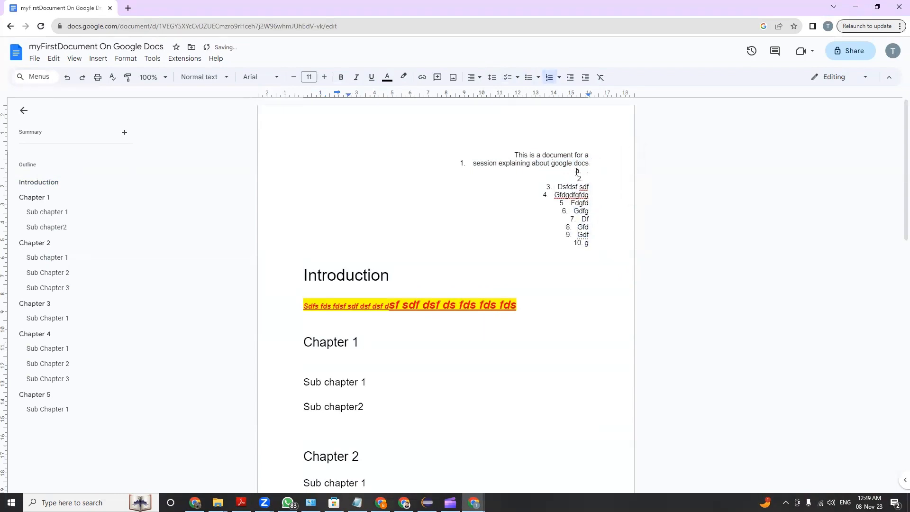
type("gh")
key("Return")
key("Tab")
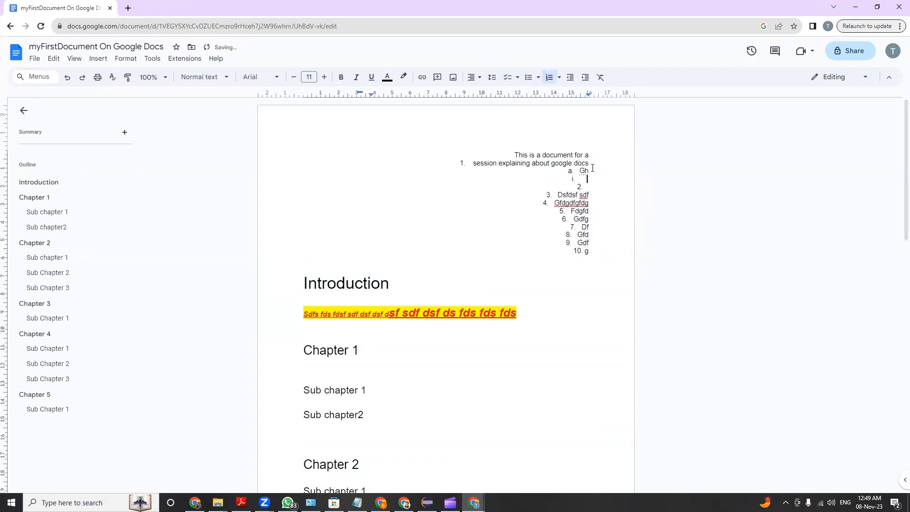
type("dfgfdgdf")
Left-align the line "This is a document for a" together with the whole numbered list
left_click(599, 255)
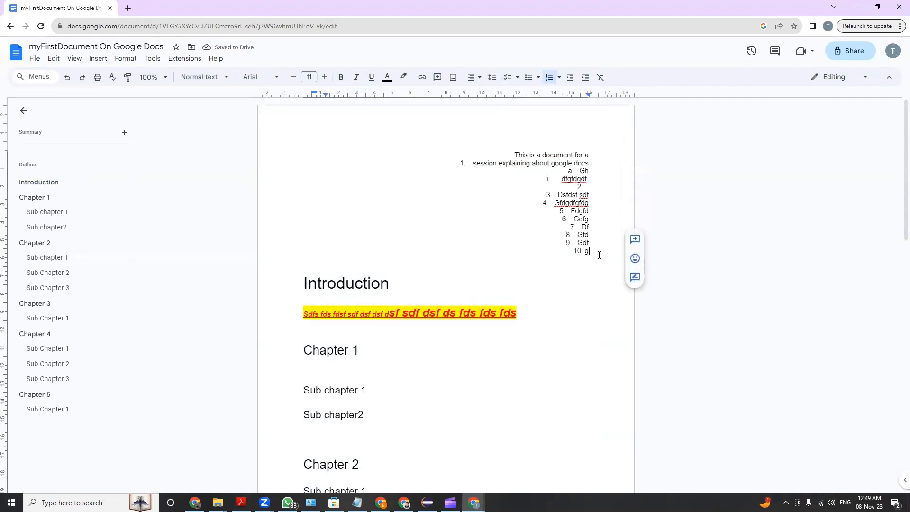
left_click_drag(599, 254, 498, 158)
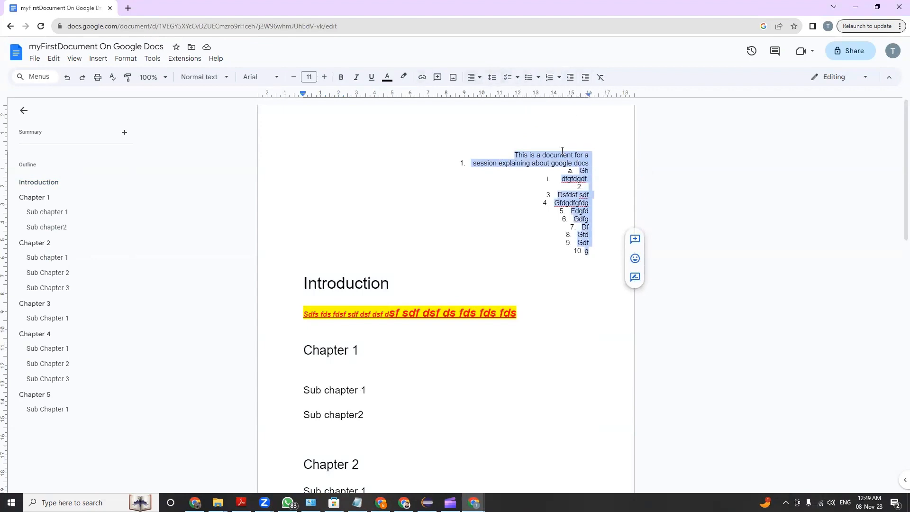
left_click(471, 77)
left_click(475, 94)
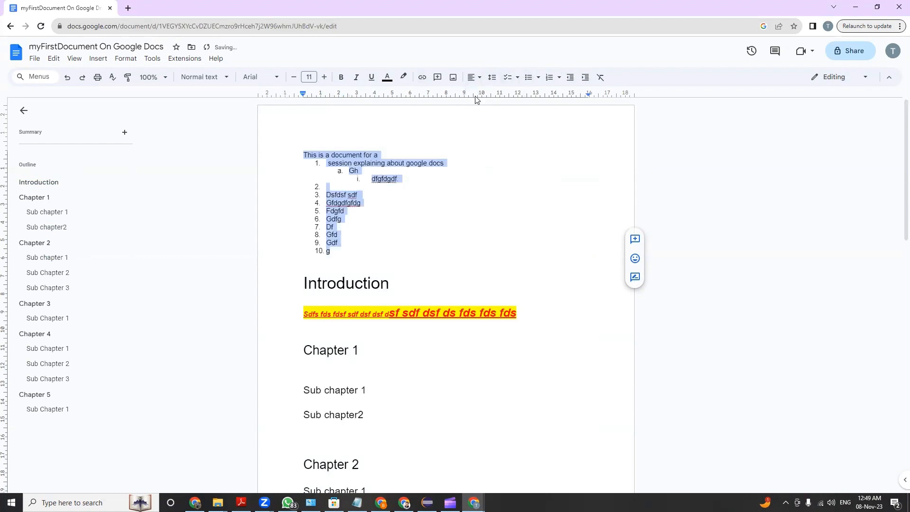
left_click(456, 197)
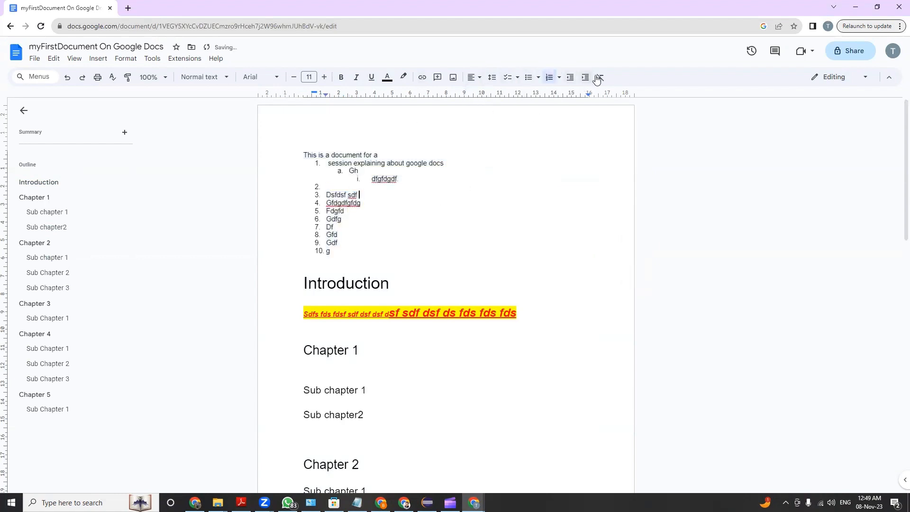
left_click_drag(303, 155, 400, 250)
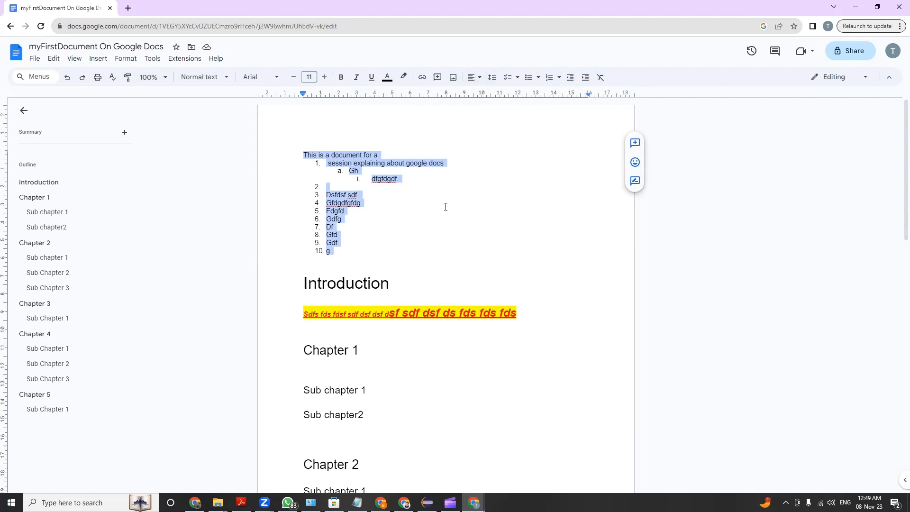
left_click(339, 163)
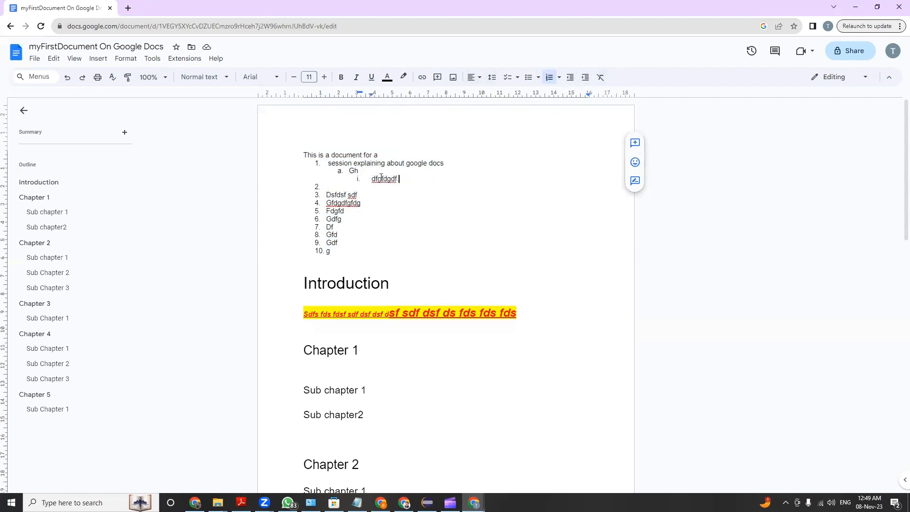
Add the plain lines "Dsvdsfgsgsdfg sdf gfdg dfg dfg dfg" and "Dfg" between the numbered list and the Introduction heading
left_click(365, 254)
key("Return")
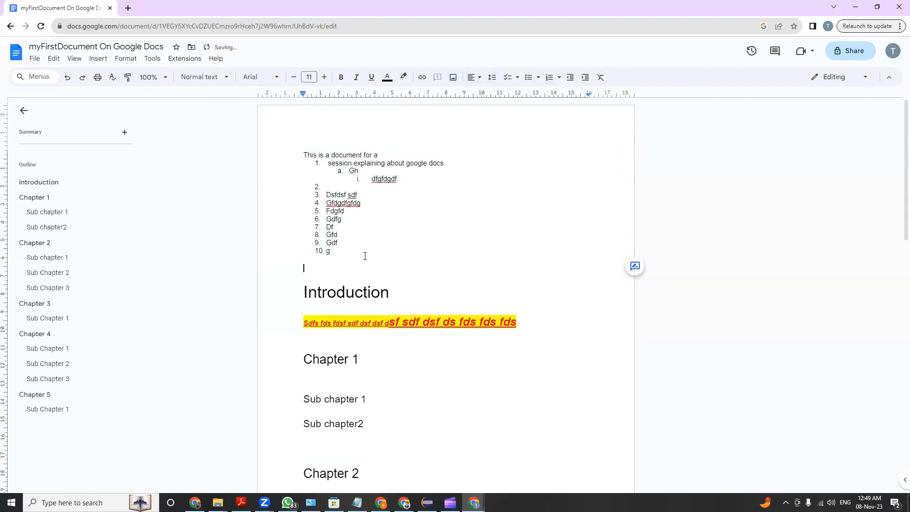
type("dsvdsfgsgsdfg sdf gfd")
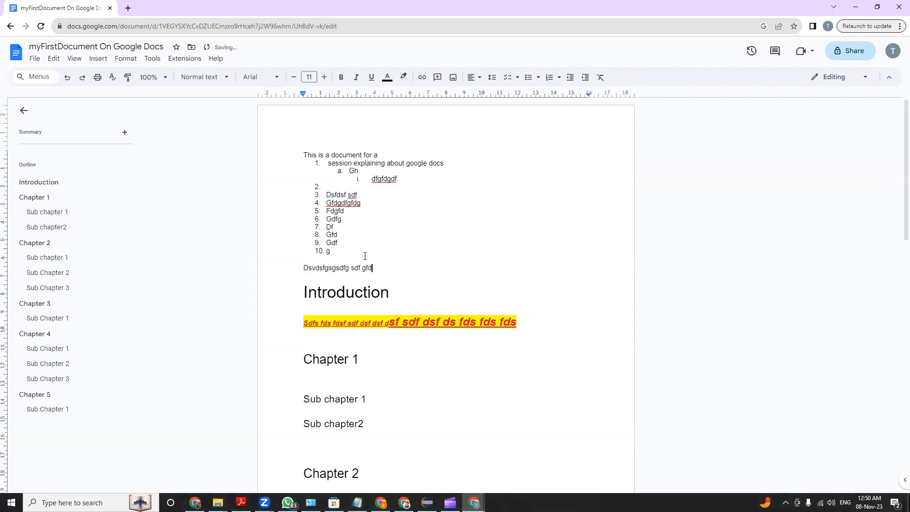
type("g dfg dfg dfg")
key("Return")
type("dfg")
key("Return")
key("Up")
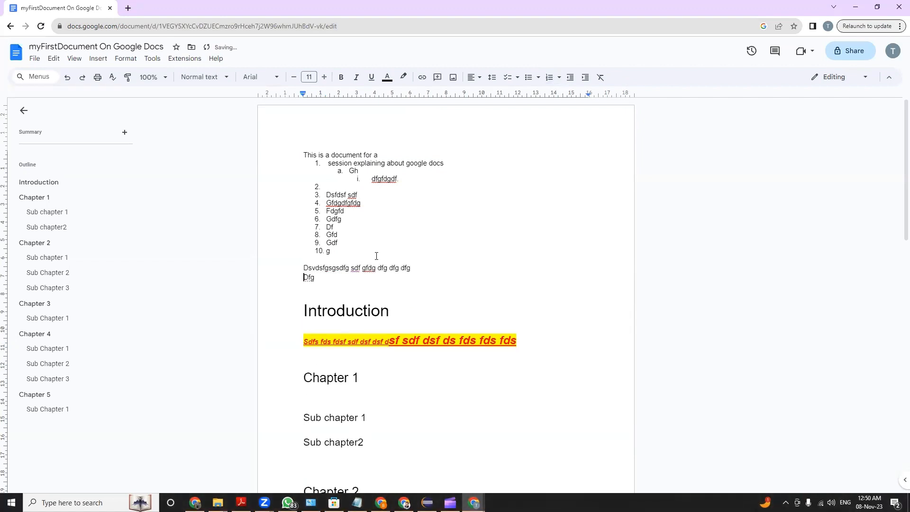
Indent the "Dfg" line by four levels and bring it back to the page margin
left_click(585, 77)
left_click(584, 77)
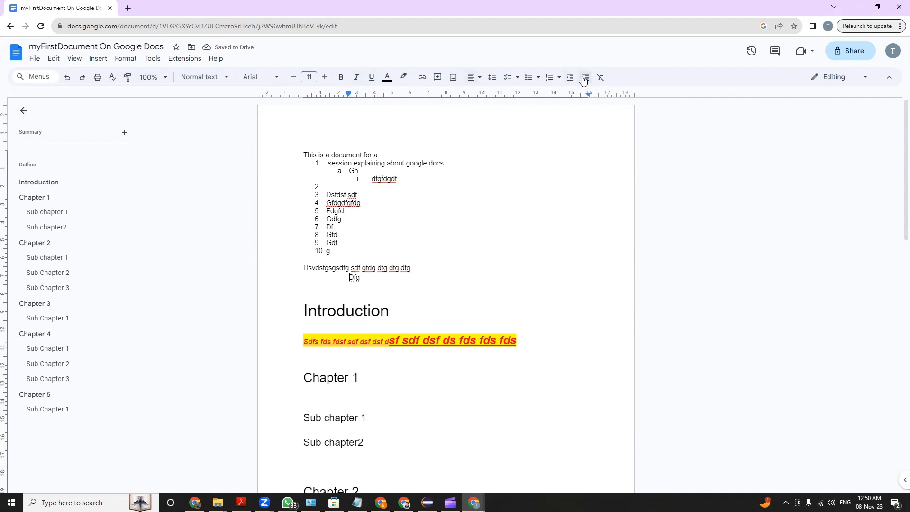
left_click(584, 77)
left_click(585, 77)
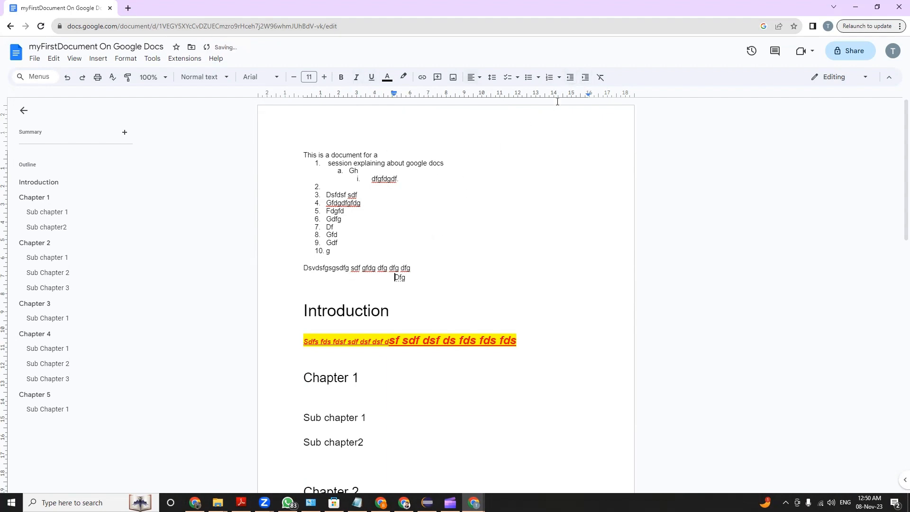
left_click(570, 77)
left_click(569, 77)
left_click(570, 77)
left_click(570, 78)
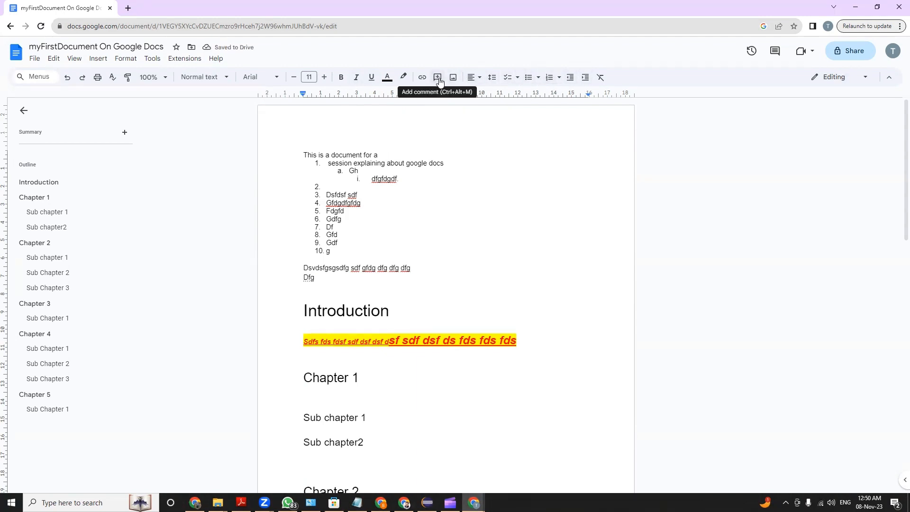
Select the text from "session explaining about google docs" down to the blank line above the Introduction heading
left_click_drag(305, 286, 303, 161)
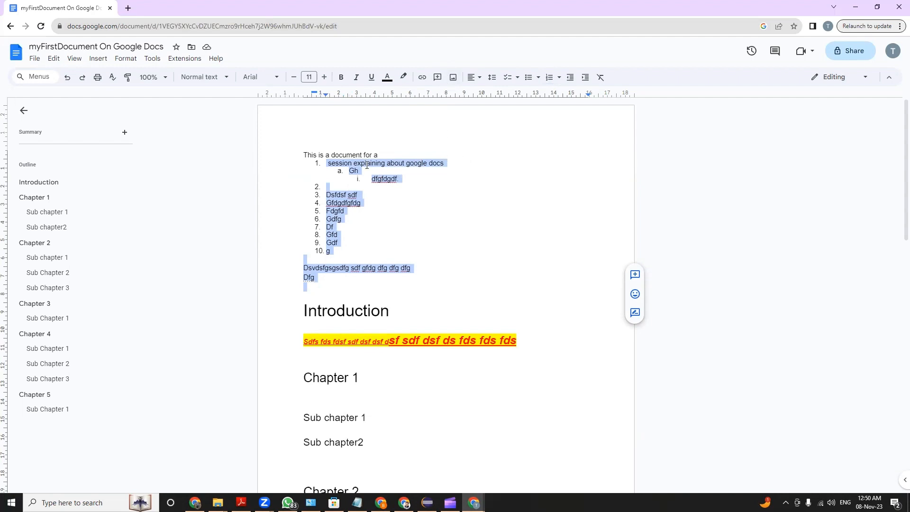
Add the comment "bhai mujhe samajh me nehi aya" to the list item "session explaining about google docs"
left_click(380, 187)
left_click_drag(325, 164, 442, 164)
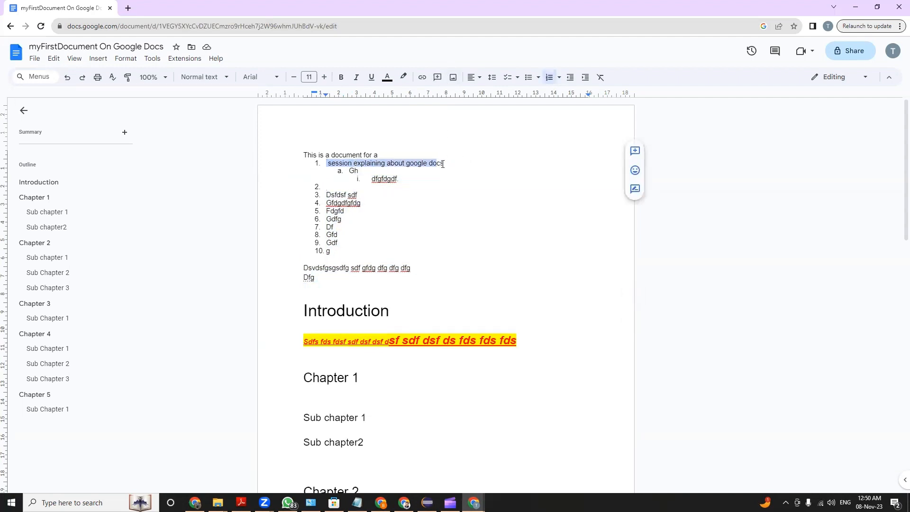
left_click(437, 77)
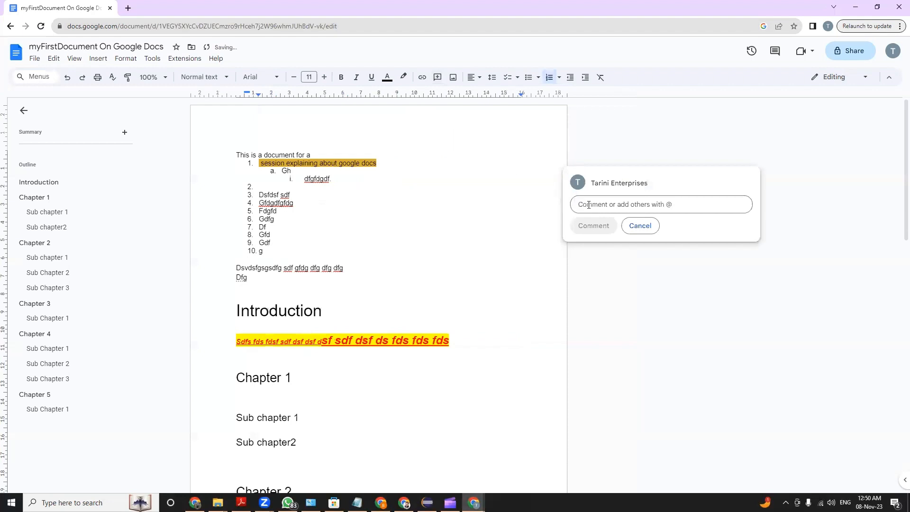
type("bh")
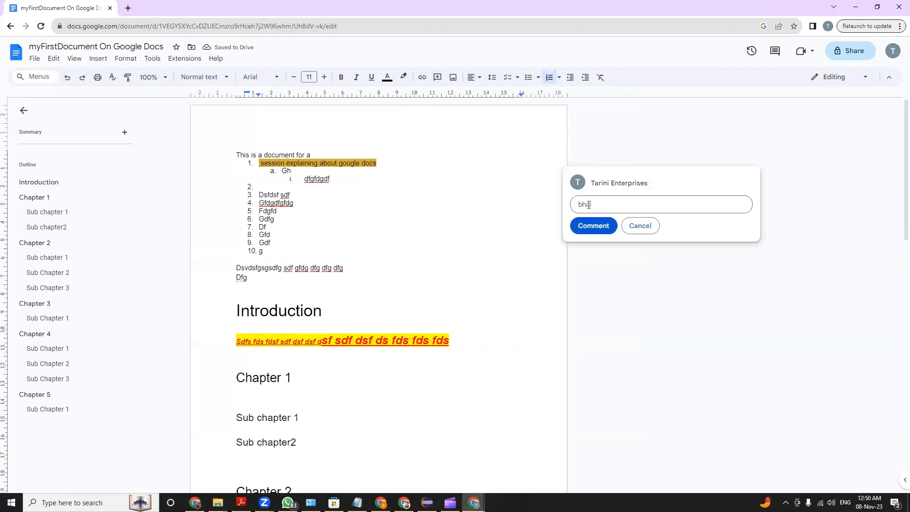
type("ai mujhe samajh me nehi aya")
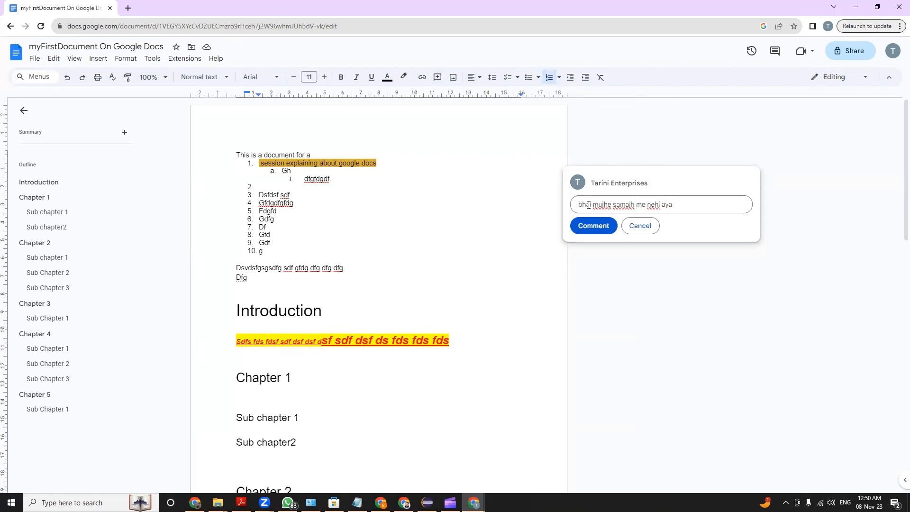
left_click(602, 225)
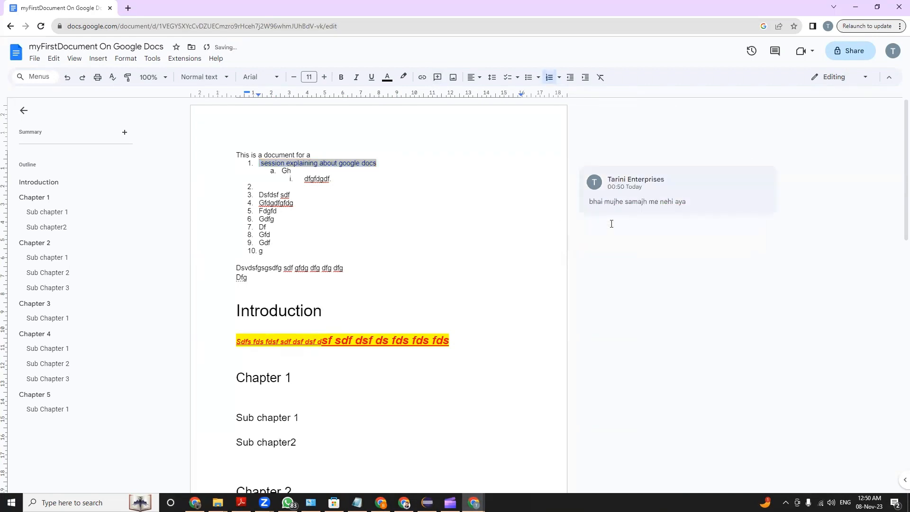
left_click(373, 213)
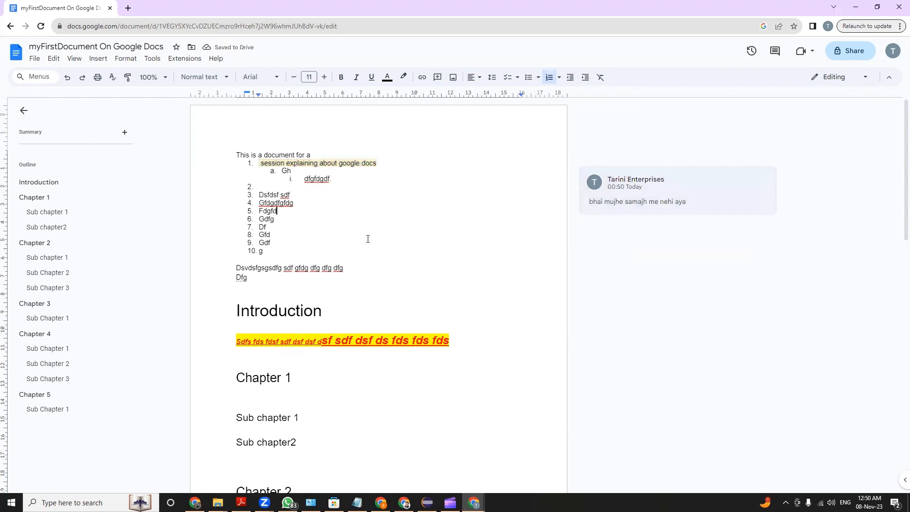
Undo the comment and the last outdent of the "Dfg" line
key("ctrl+z")
key("ctrl+z")
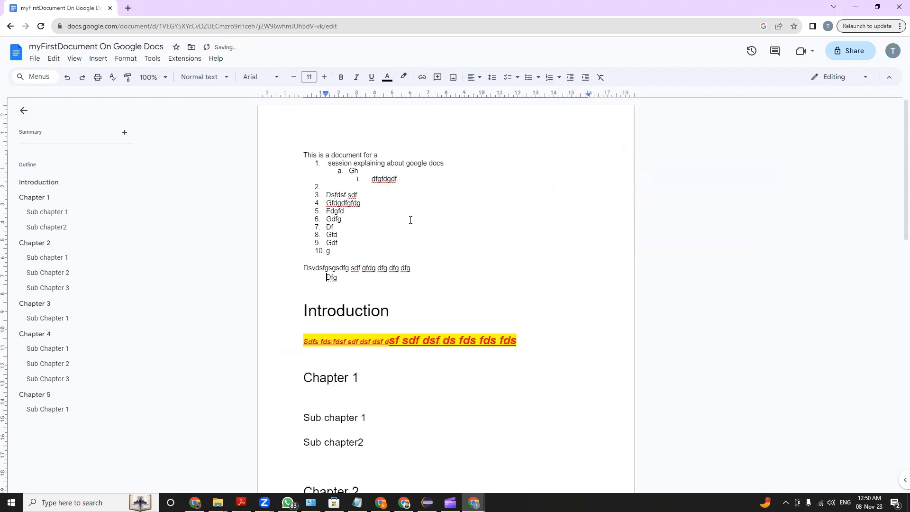
Share the document with the collaborator's e-mail address as Commenter, sending a notification
left_click(330, 24)
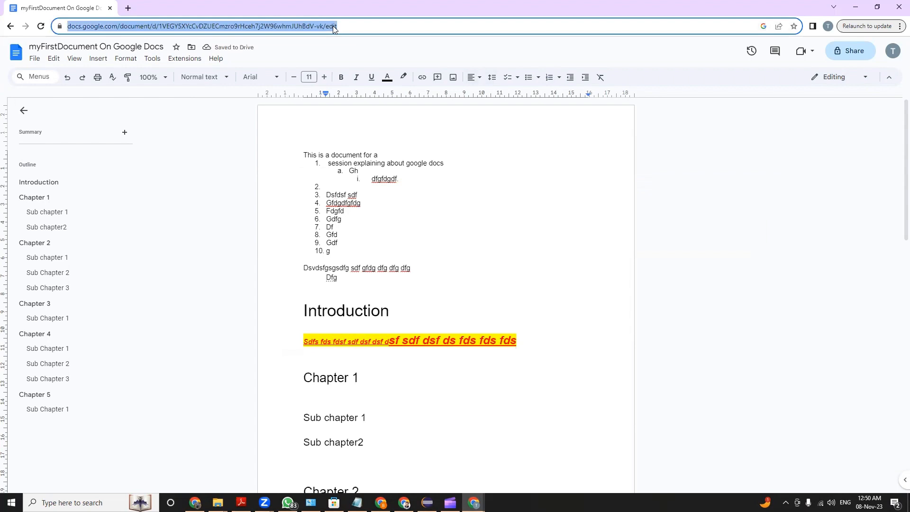
left_click(850, 51)
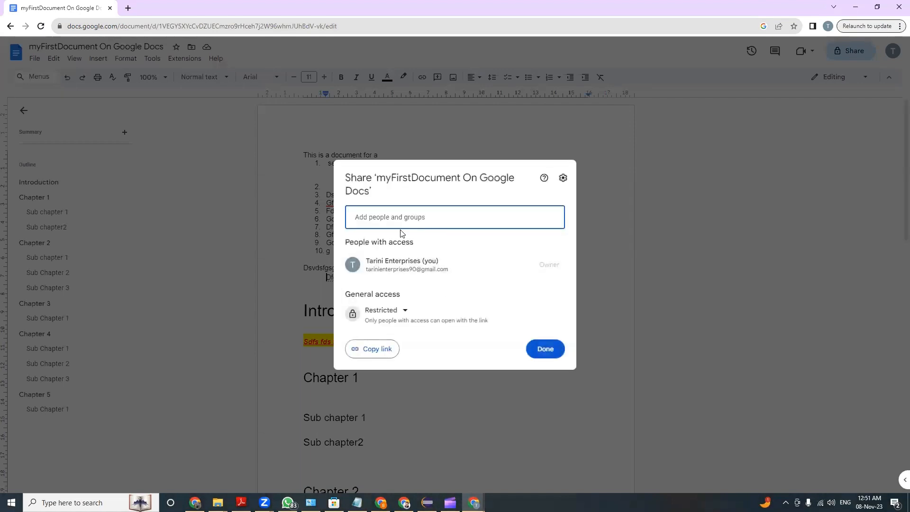
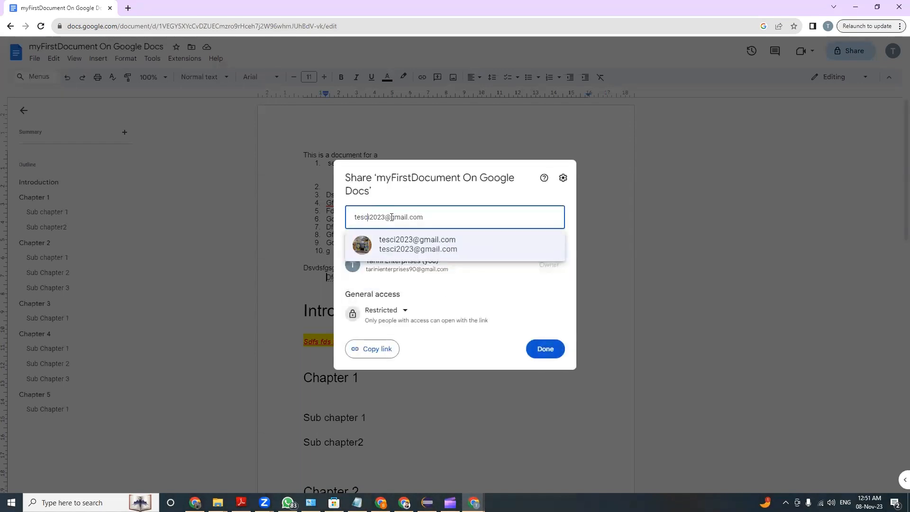
left_click(396, 241)
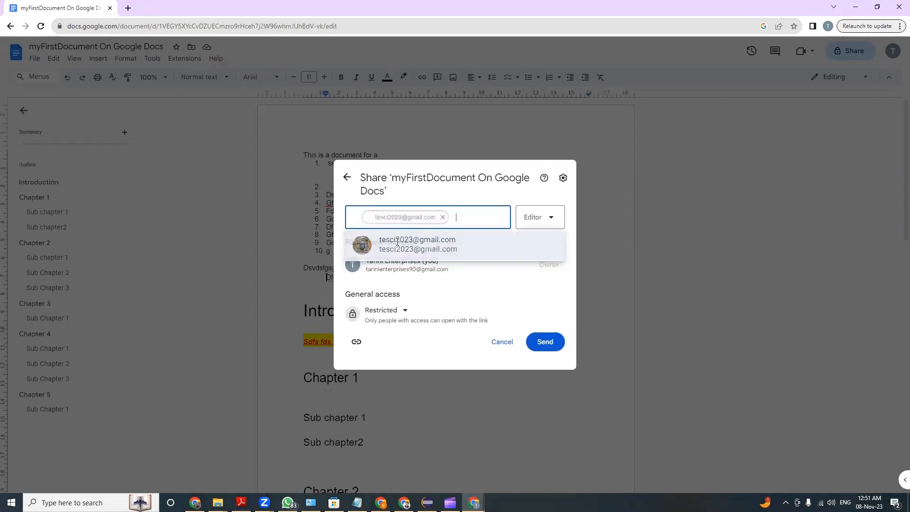
left_click(539, 225)
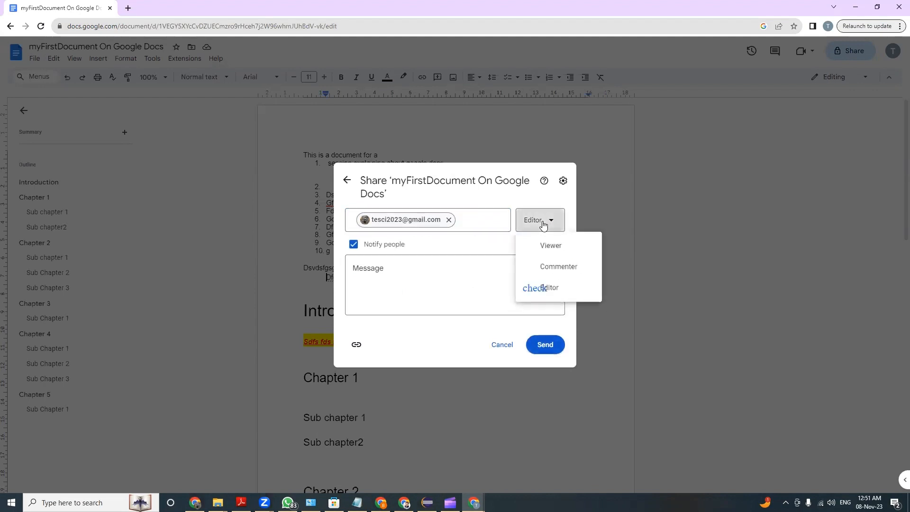
left_click(542, 271)
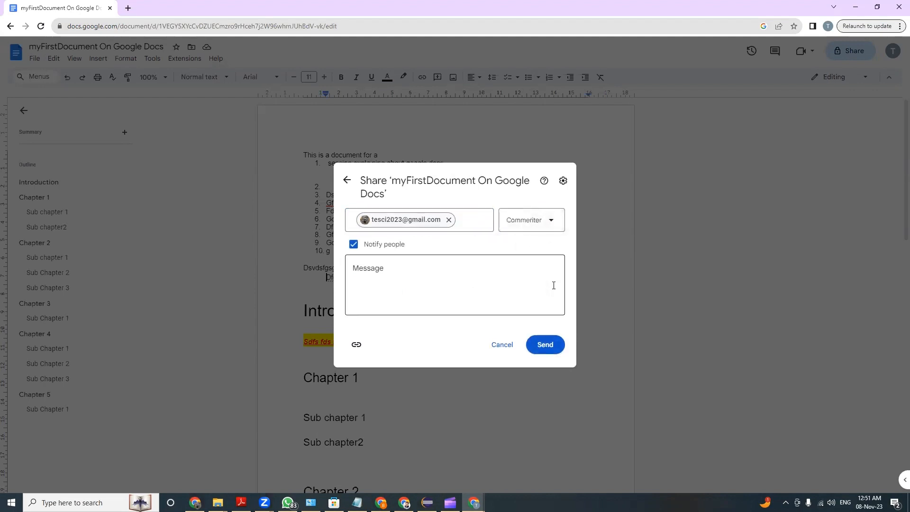
left_click(545, 345)
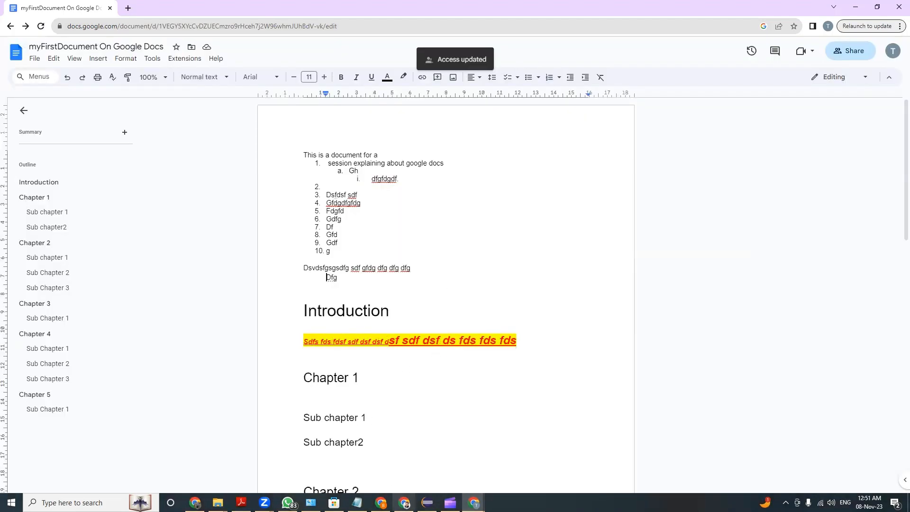
Switch to the collaborator account's Chrome window and open myFirstGoogledoc from the Google Docs home list
left_click(195, 502)
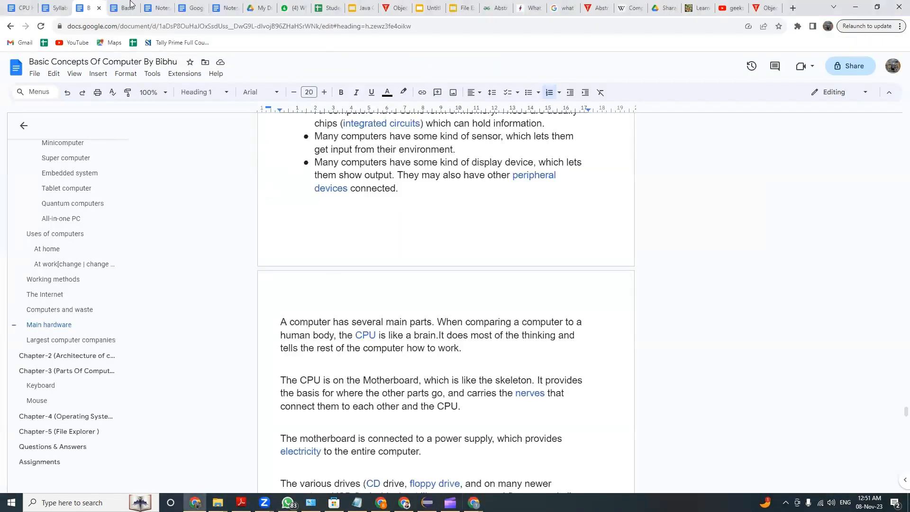
left_click(22, 10)
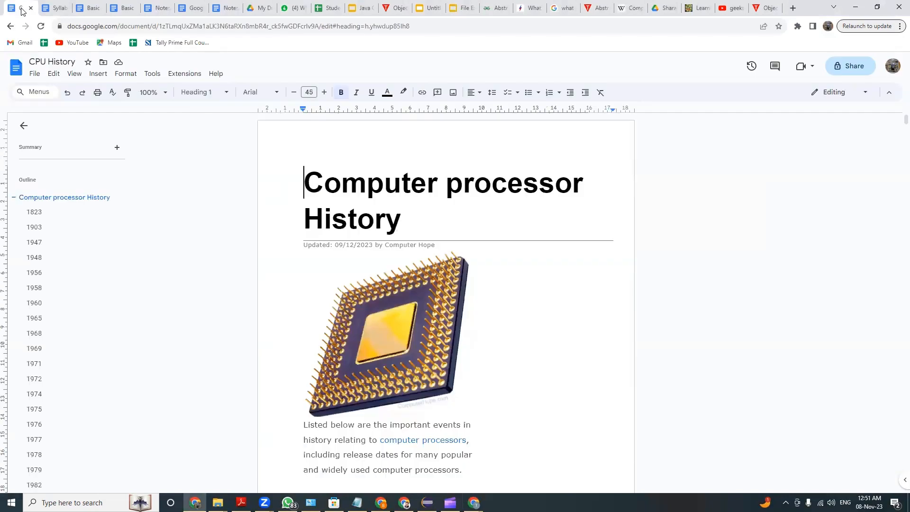
left_click(19, 69)
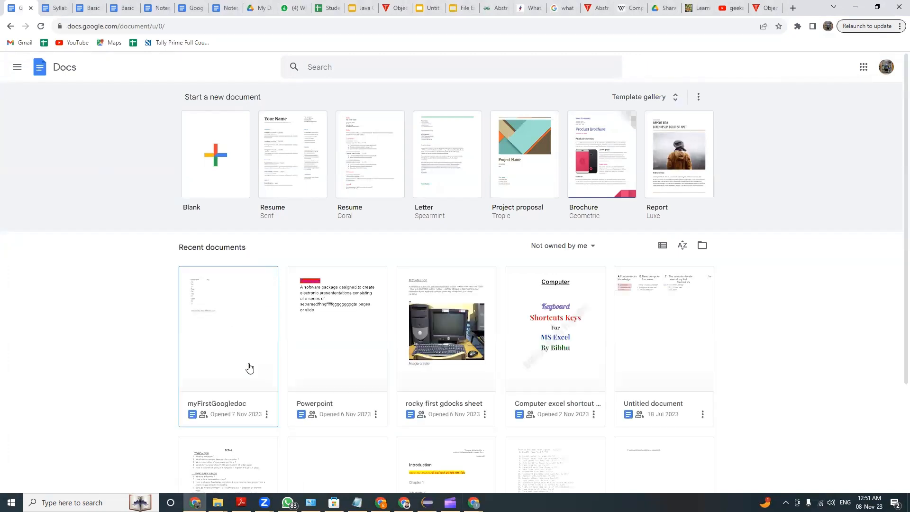
left_click(207, 389)
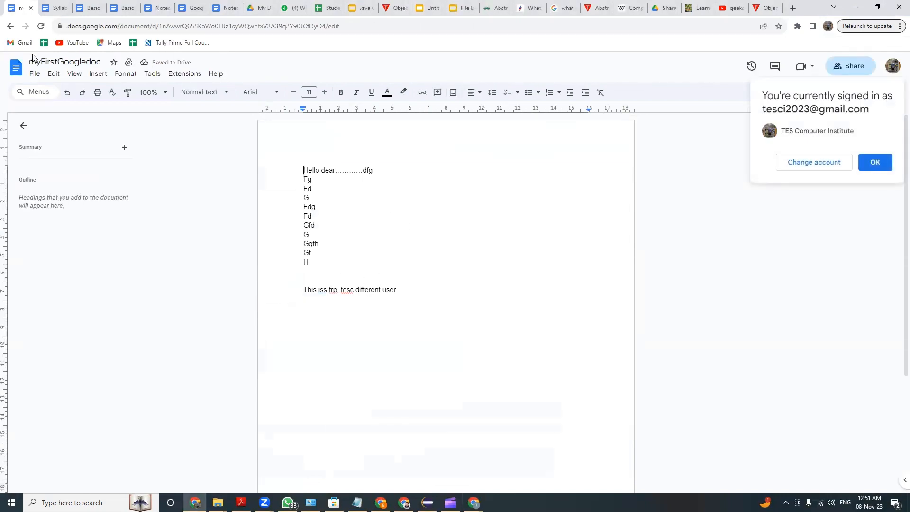
Compare with the owner's document title and look for the shared document among the collaborator's recent documents
key("alt+Tab")
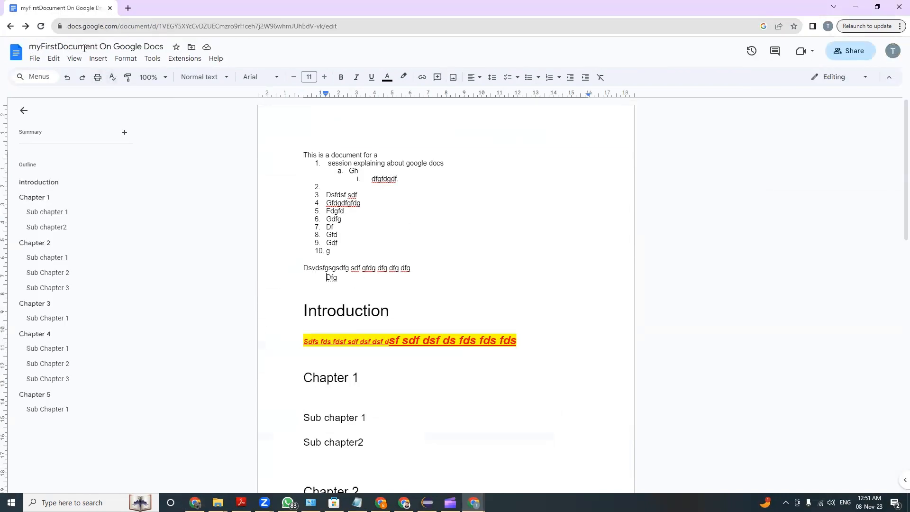
key("alt+Tab")
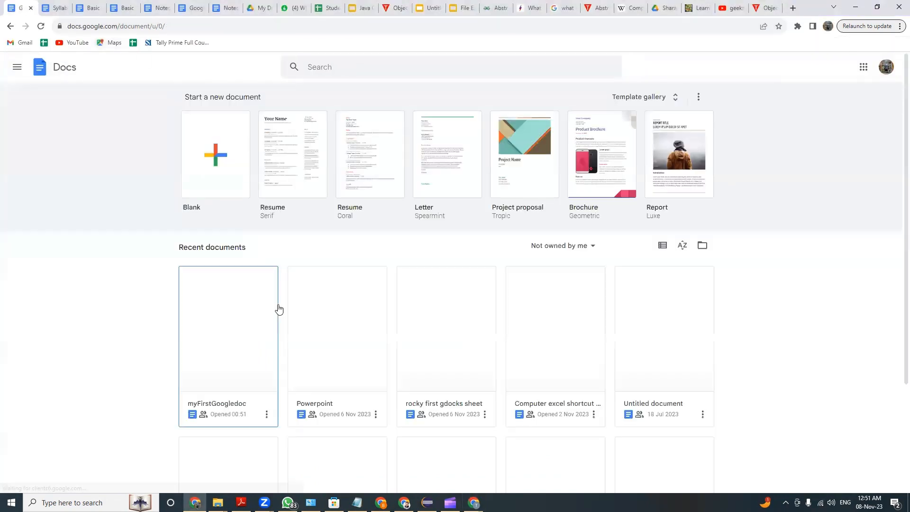
scroll(305, 310, "down", 1)
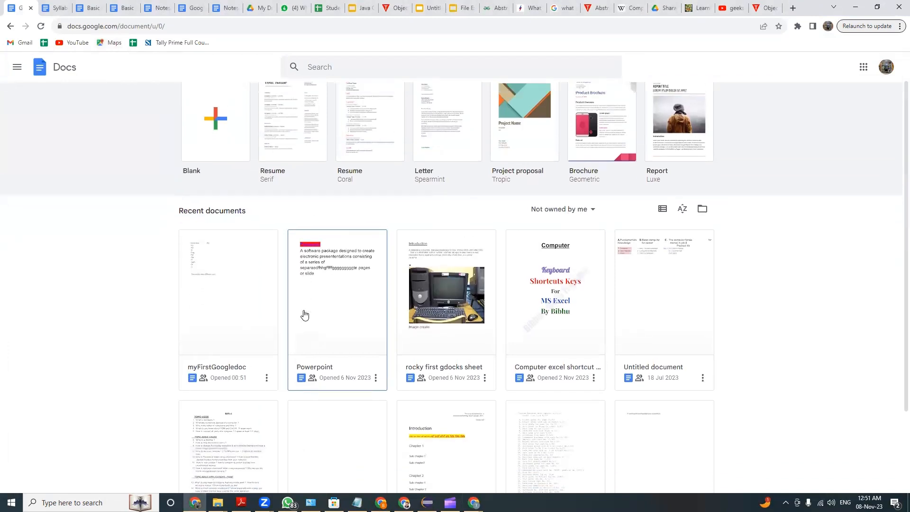
scroll(304, 315, "up", 1)
left_click(37, 27)
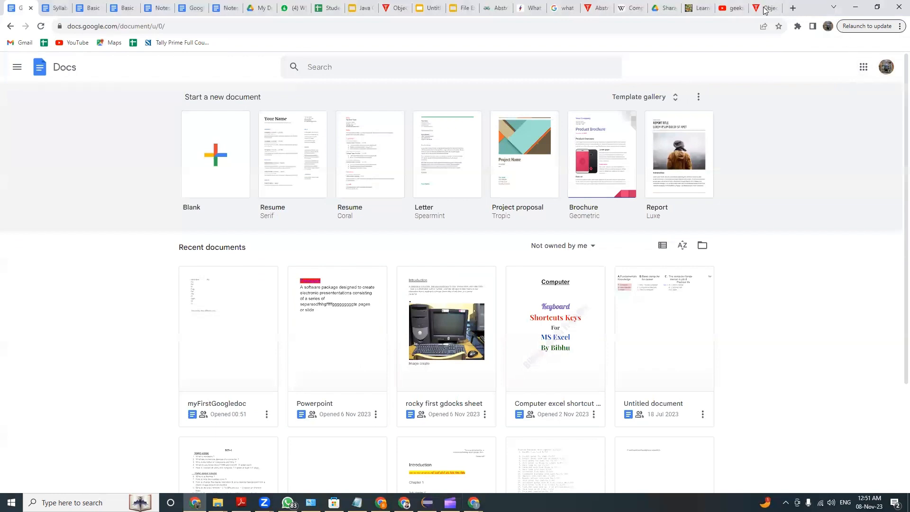
Switch to the collaborator's Gmail inbox in a new tab and open myFirstDocument On Google Docs from its sharing invitation
left_click(792, 8)
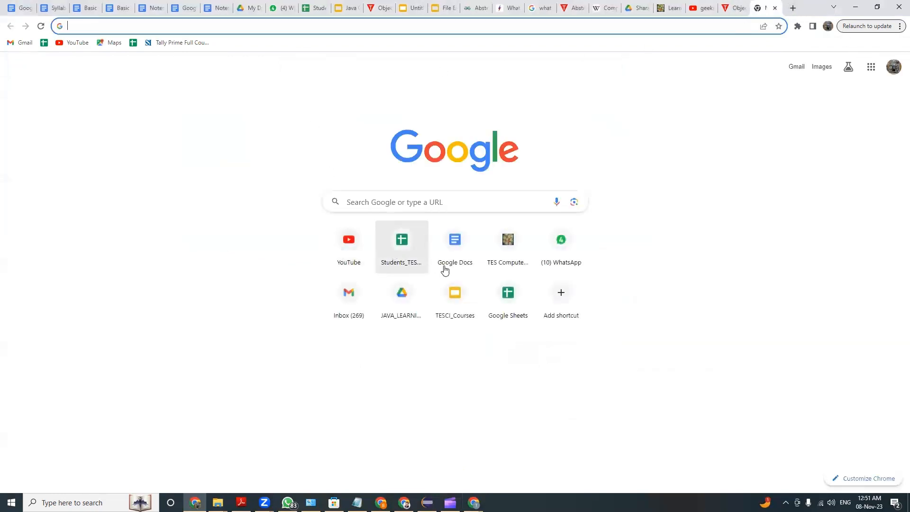
left_click(355, 290)
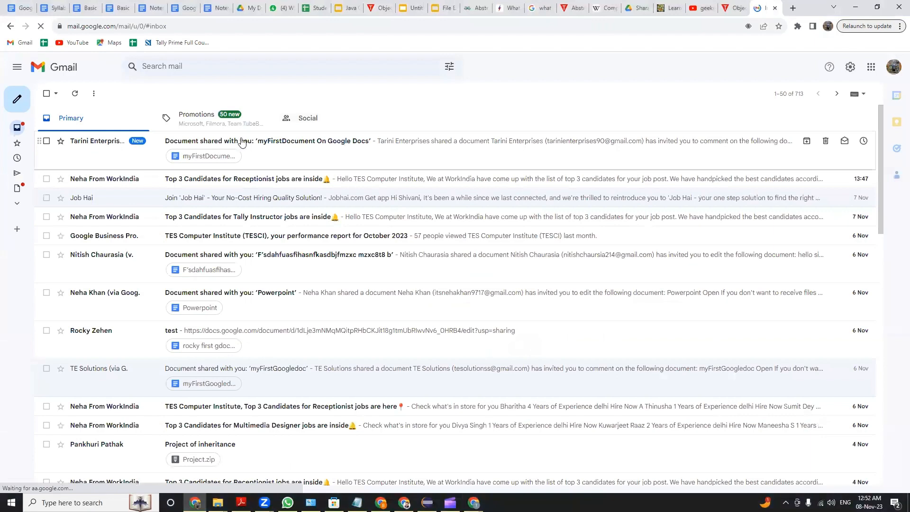
left_click(297, 150)
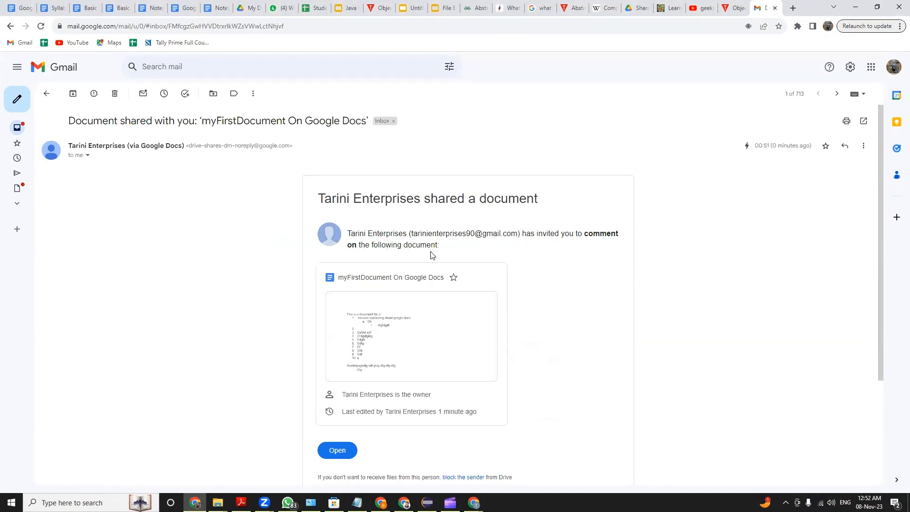
left_click(338, 450)
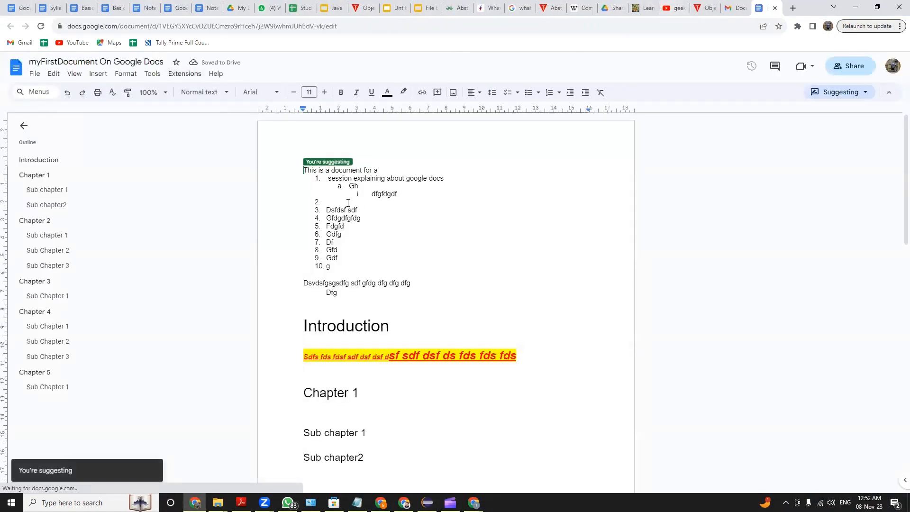
scroll(432, 245, "down", 2)
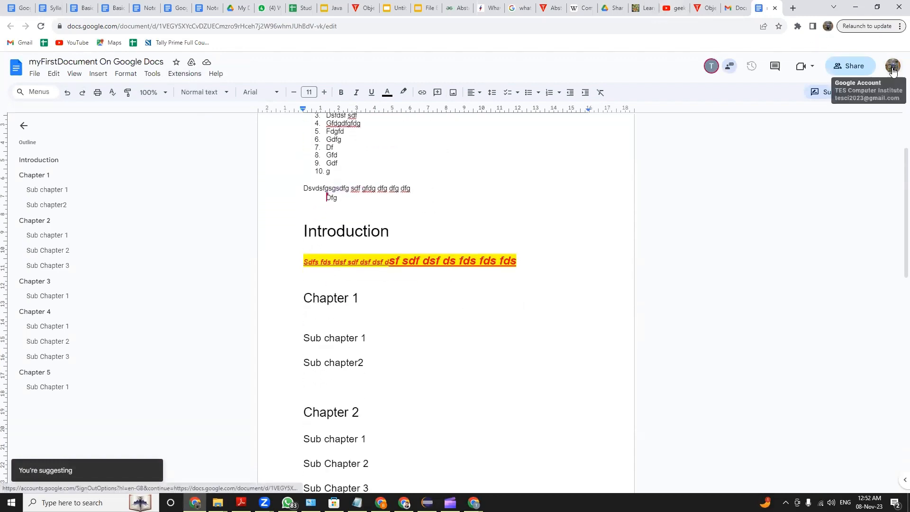
Return to the owner's Chrome window and check which collaborator is currently viewing the document
key("alt+Tab")
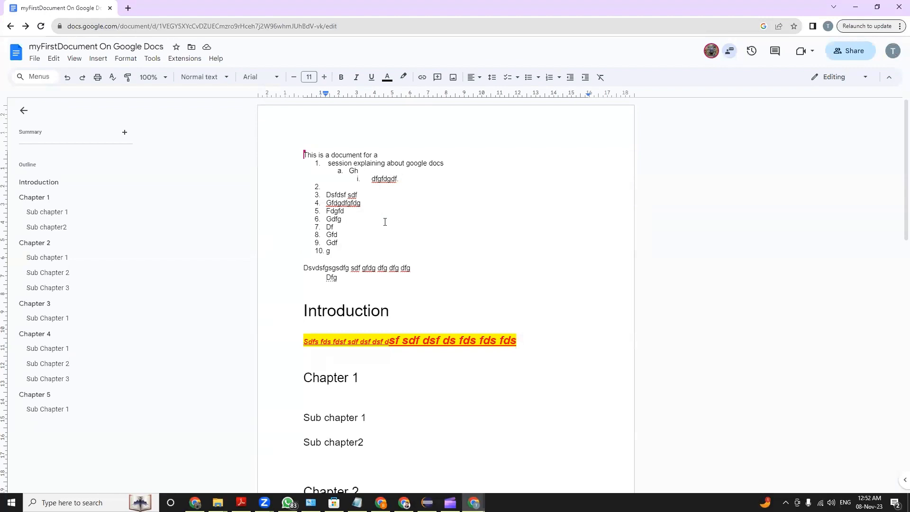
scroll(411, 291, "down", 5)
scroll(416, 286, "up", 3)
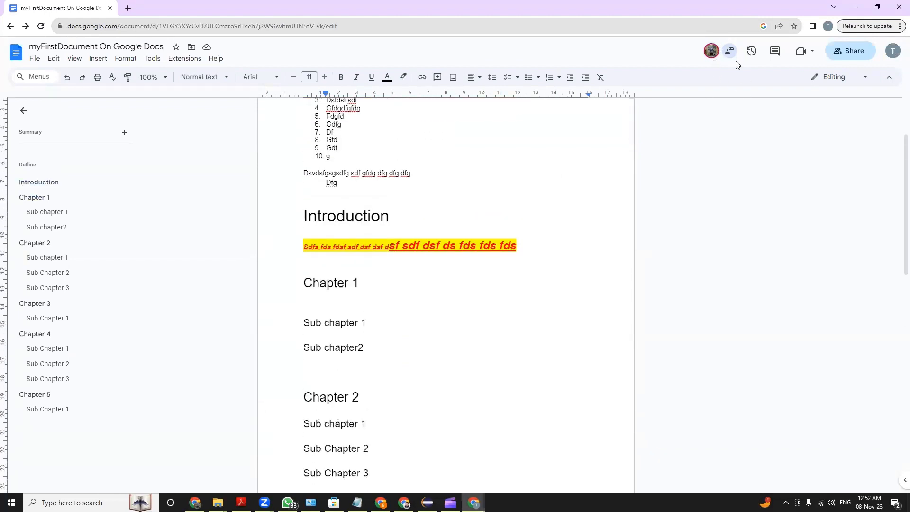
mouse_move(709, 52)
scroll(345, 301, "down", 1)
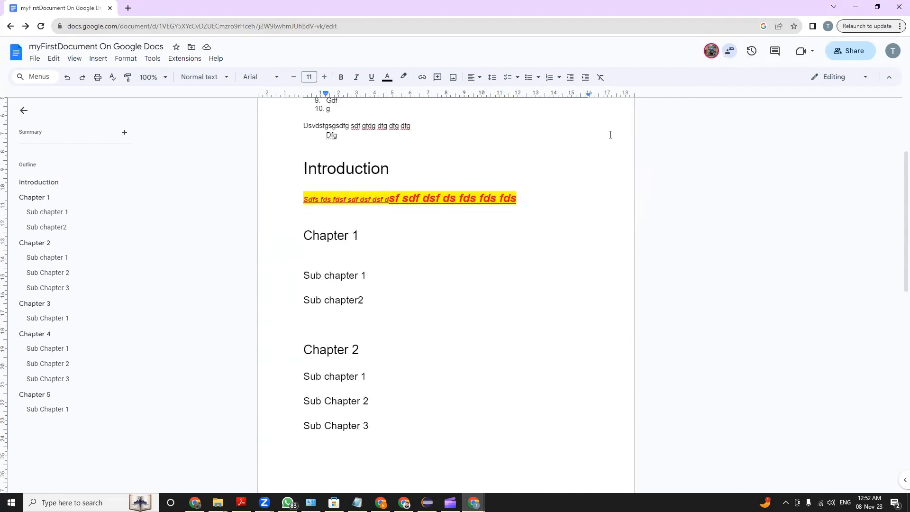
right_click(711, 55)
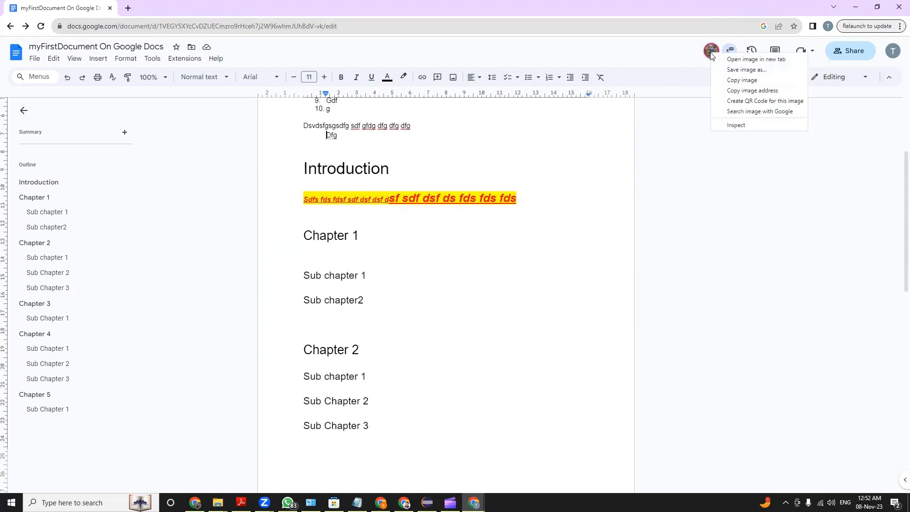
left_click(663, 50)
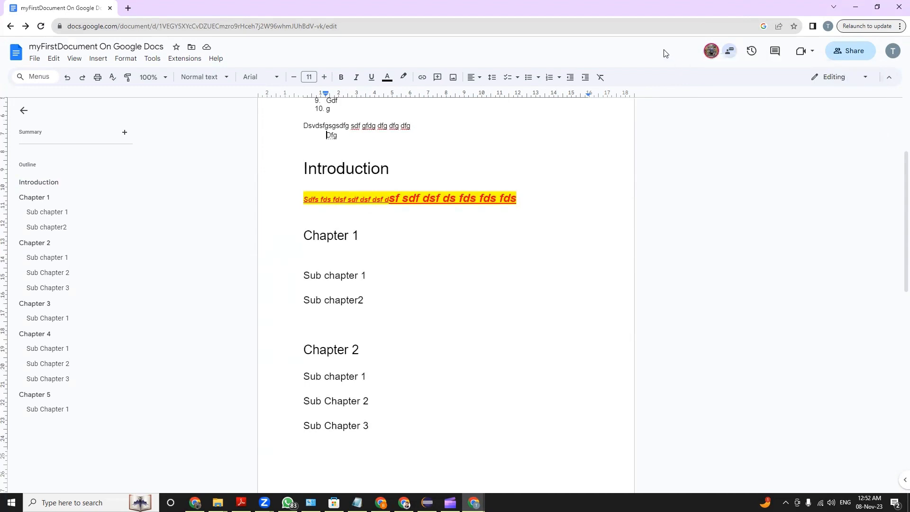
Remove the collaborator's access in the document's sharing settings and save the change
left_click(850, 51)
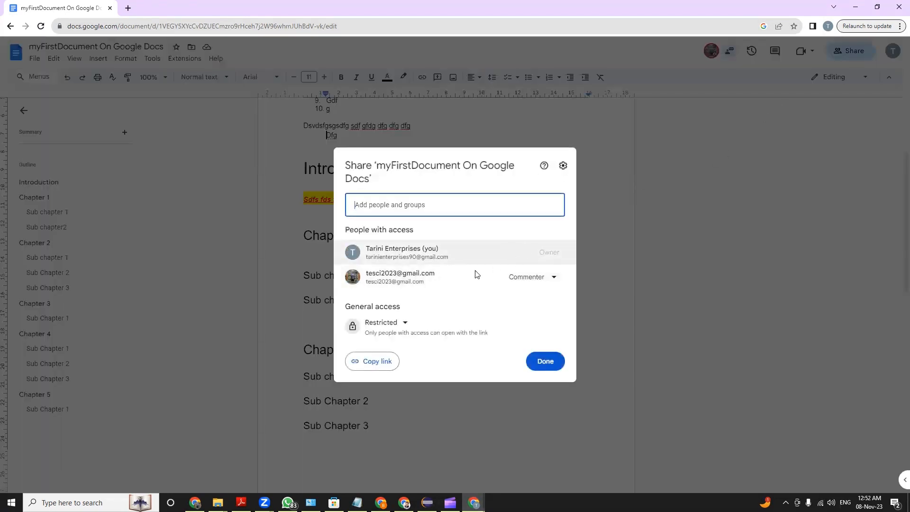
left_click(553, 278)
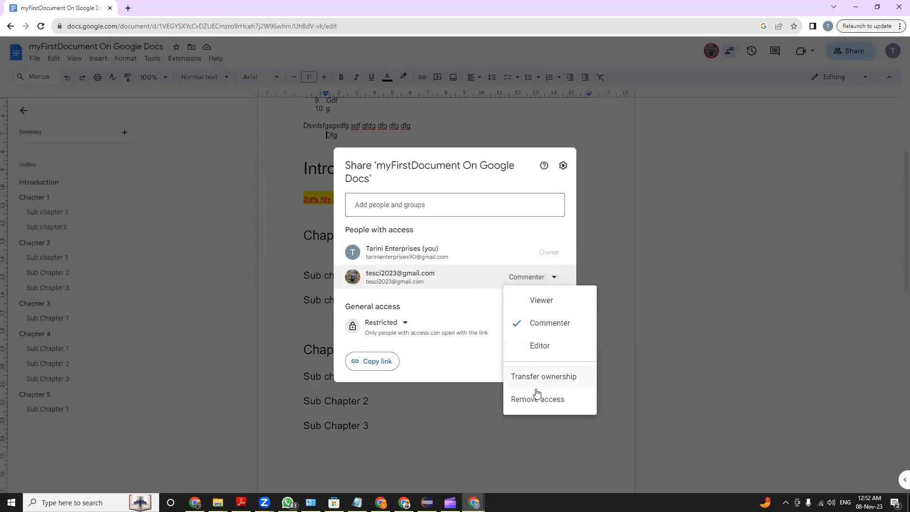
left_click(538, 399)
left_click(554, 353)
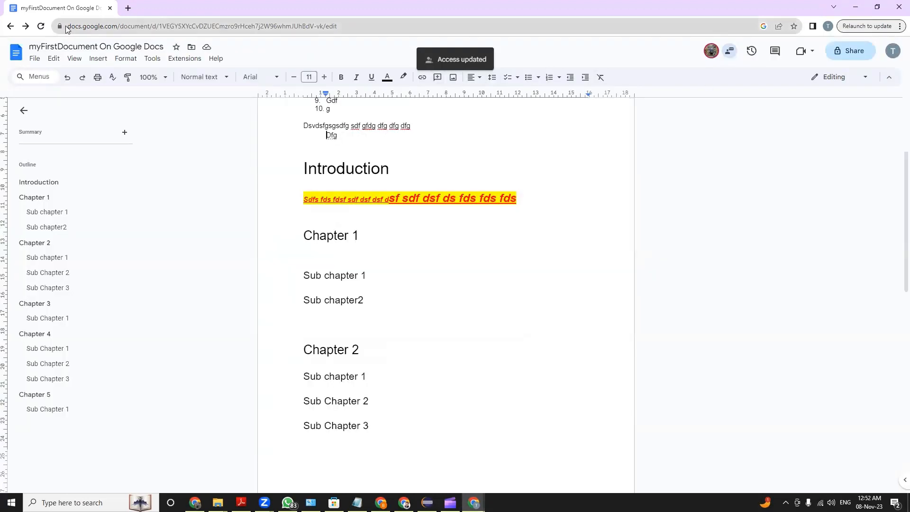
Reload the owner's document, check which collaborator is still viewing it, and compare with the collaborator's access page
left_click(43, 26)
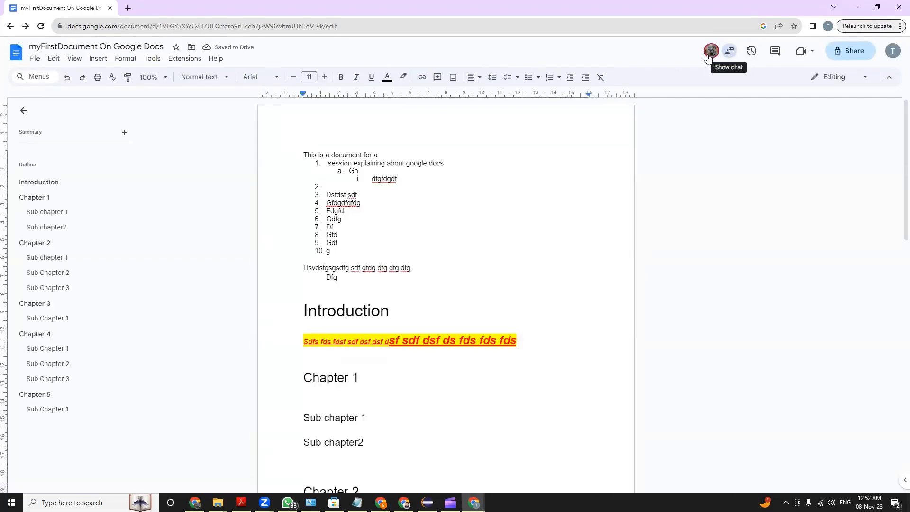
mouse_move(712, 57)
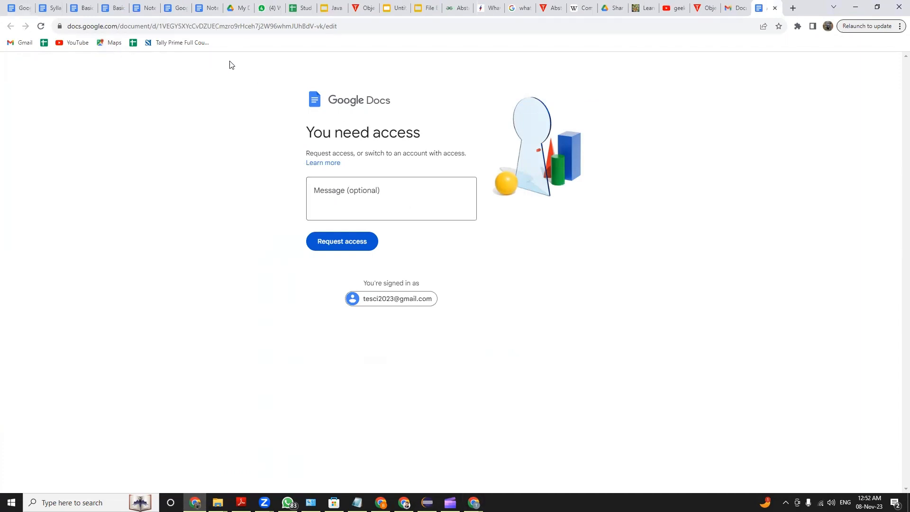
key("alt+Tab")
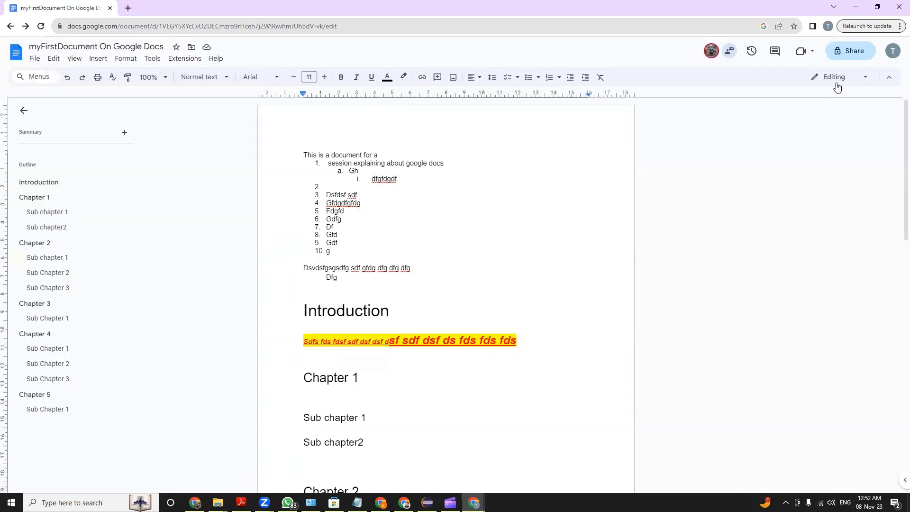
Share the document again with the collaborator's e-mail as Editor, with Notify people enabled, and send the invitation
left_click(840, 56)
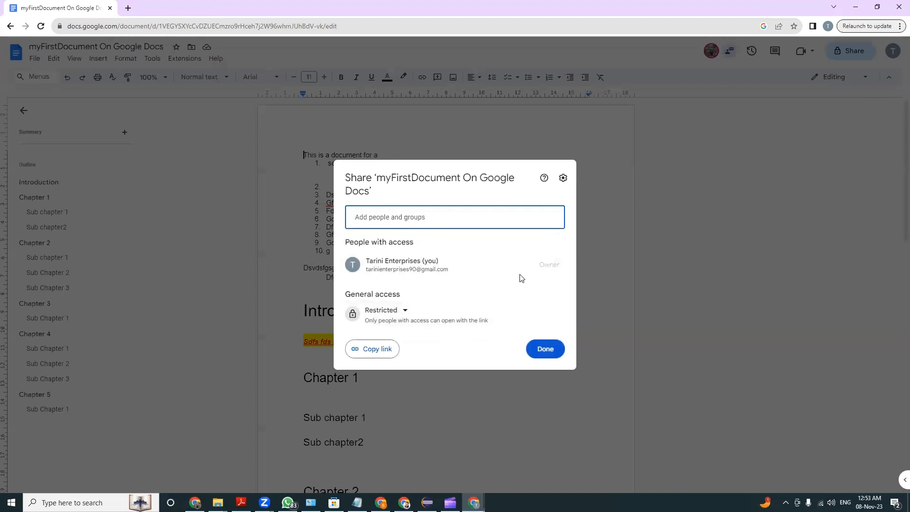
left_click(427, 219)
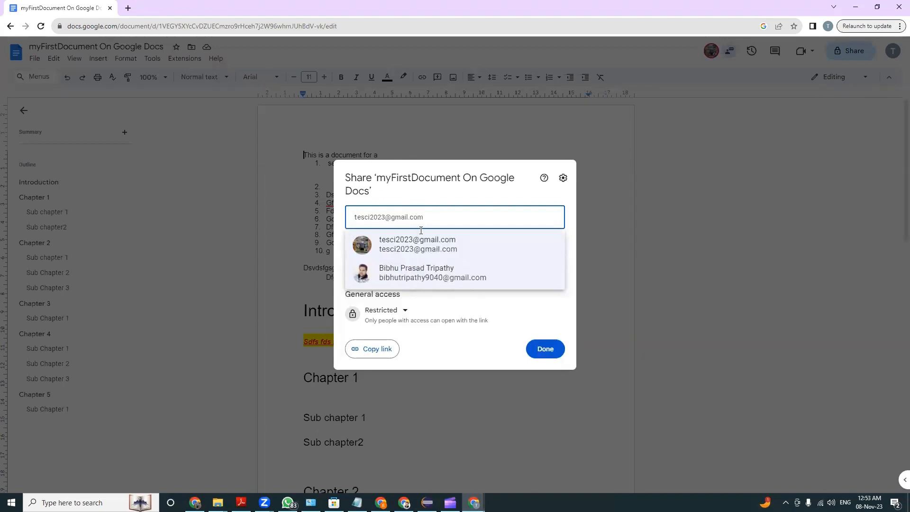
left_click(422, 242)
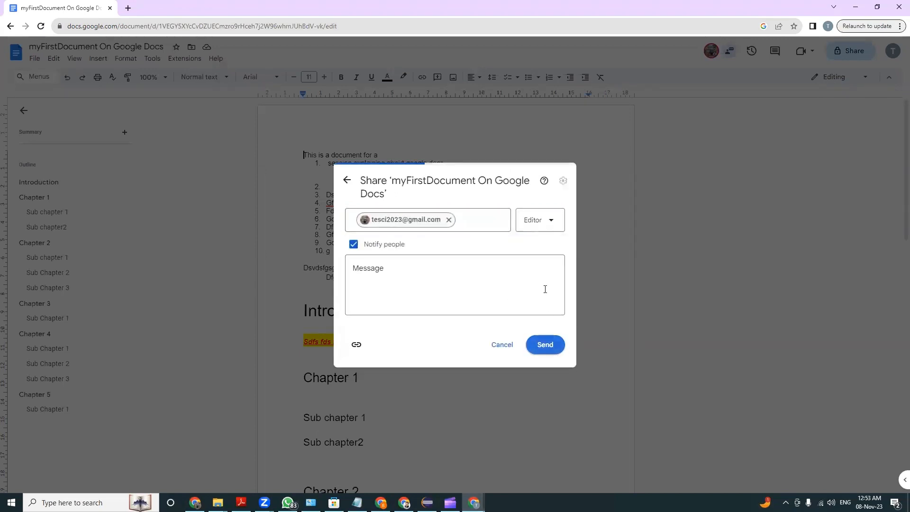
left_click(544, 345)
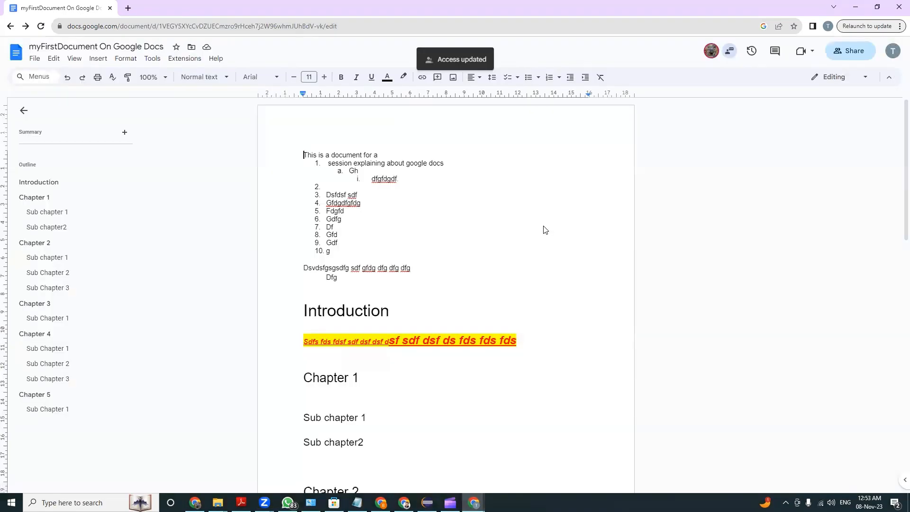
Switch to the collaborator's Chrome window and reload the shared document to check the renewed access
key("alt+Tab")
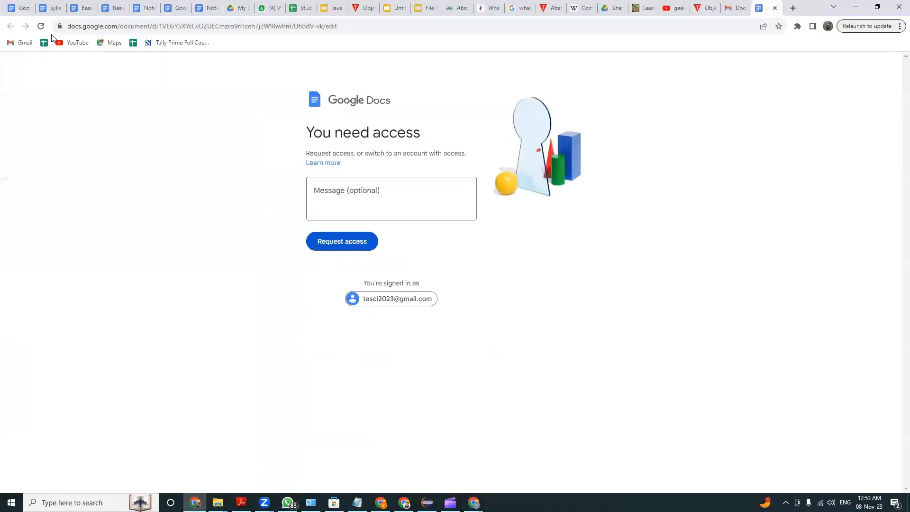
left_click(40, 26)
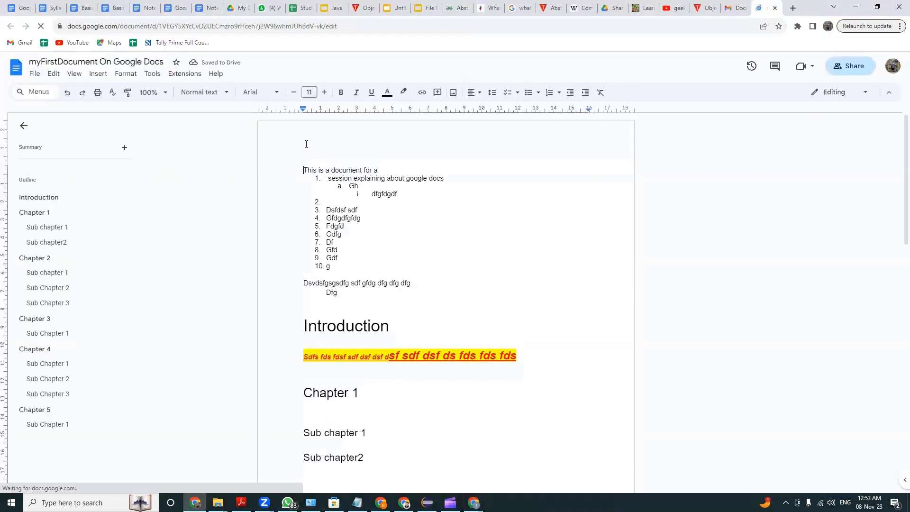
scroll(386, 264, "down", 1)
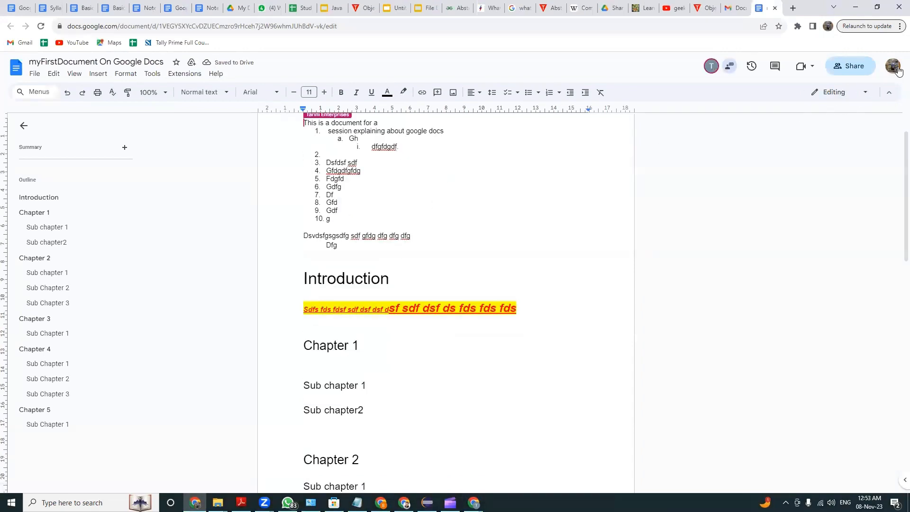
As the collaborator, add a line of repeated 8s on the empty line below Sub Chapter 1 of Chapter 3
scroll(384, 401, "down", 6)
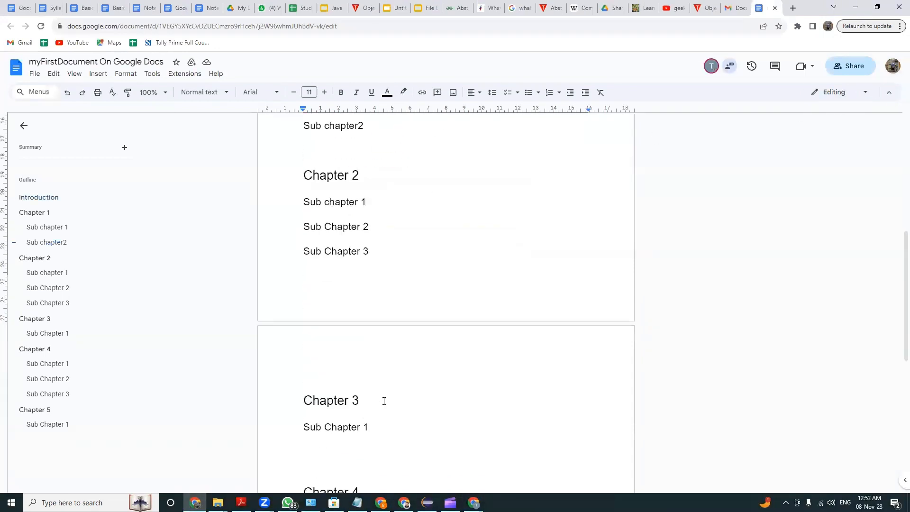
scroll(400, 297, "down", 3)
left_click(398, 305)
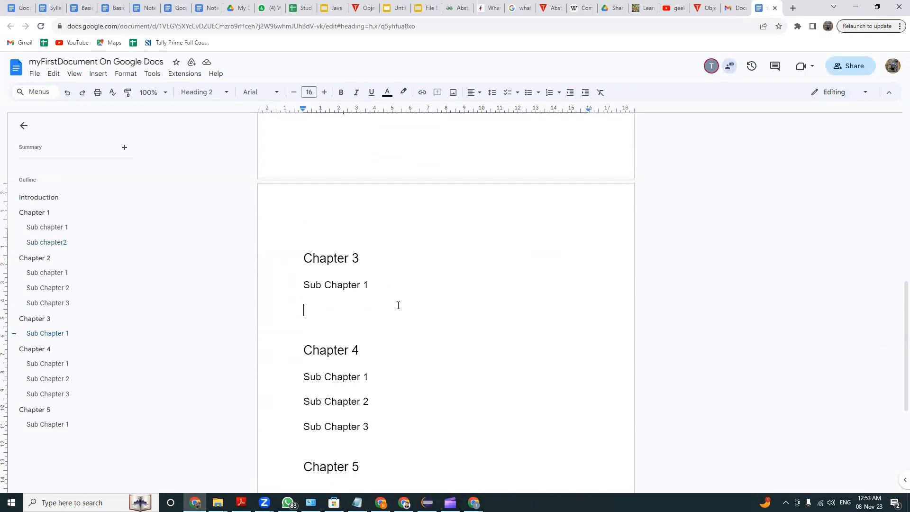
type("888888888888888888888888888888888888888")
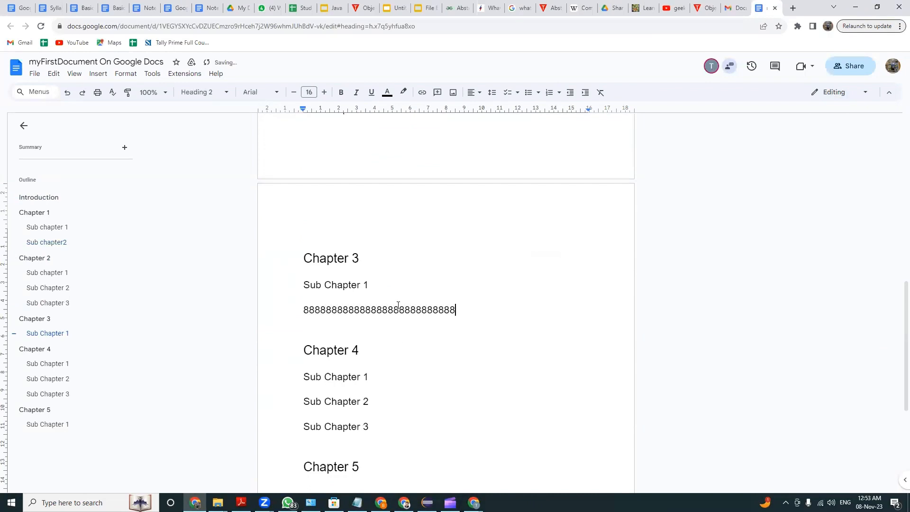
left_click(424, 370)
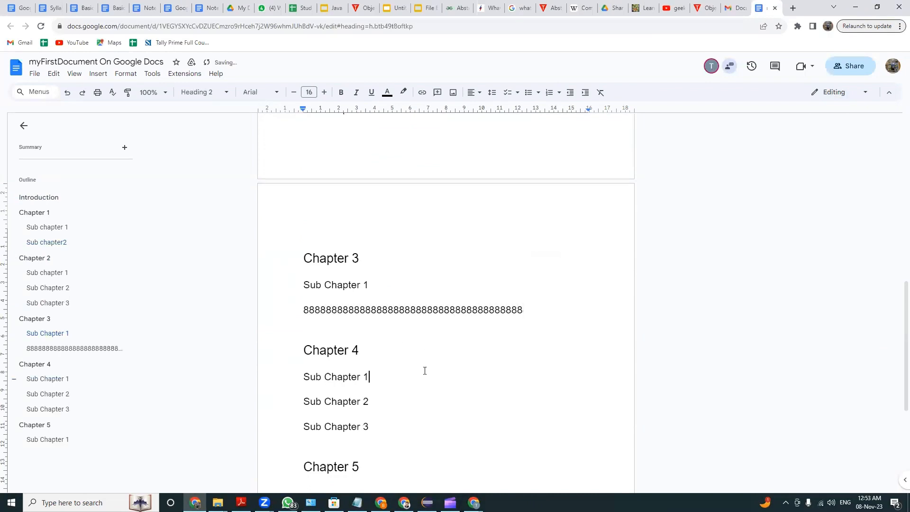
Return to the owner's Chrome window, select the collaborator's line of 8s under Chapter 3 and look through its available options
key("alt+Tab")
scroll(372, 269, "down", 10)
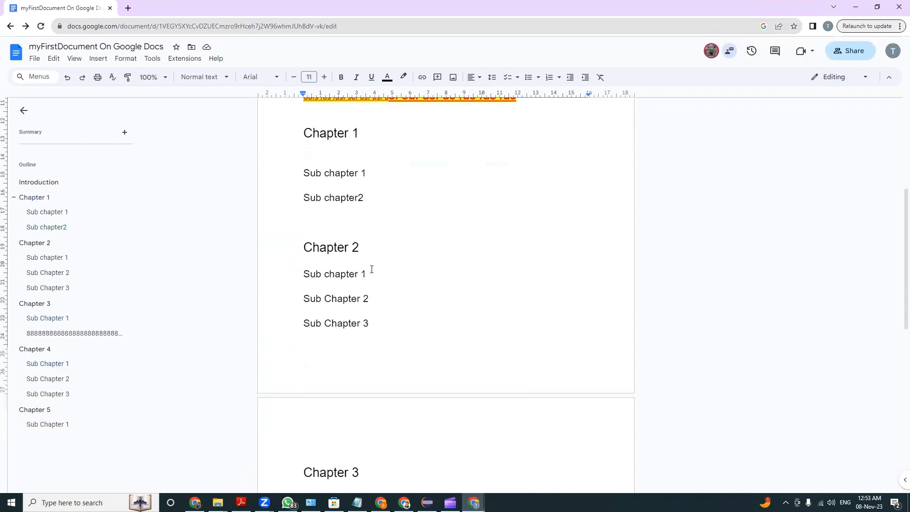
left_click_drag(306, 300, 444, 296)
left_click(522, 299)
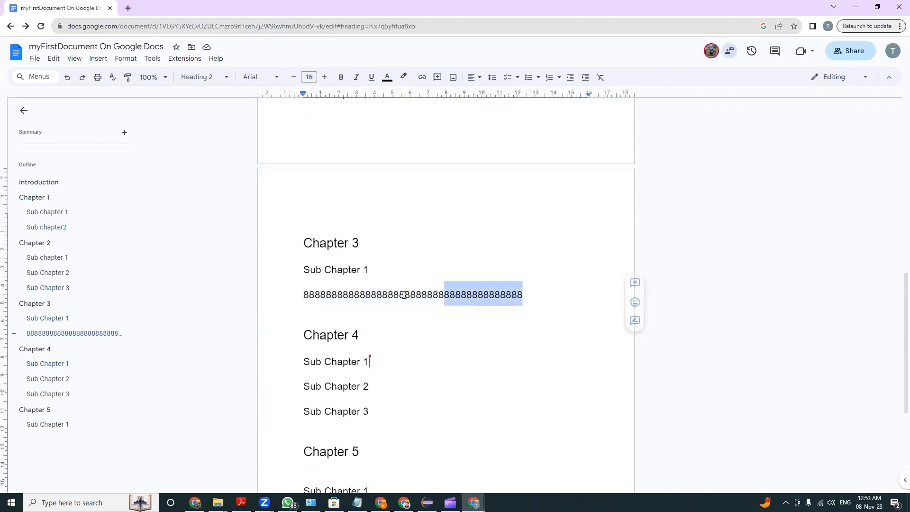
left_click_drag(337, 295, 292, 294)
left_click_drag(381, 300, 385, 301)
double_click(385, 301)
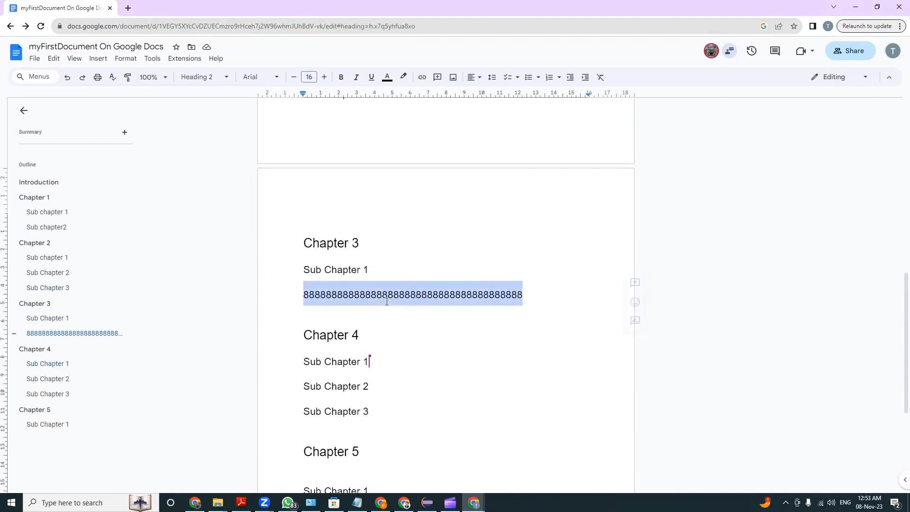
right_click(411, 295)
key("Escape")
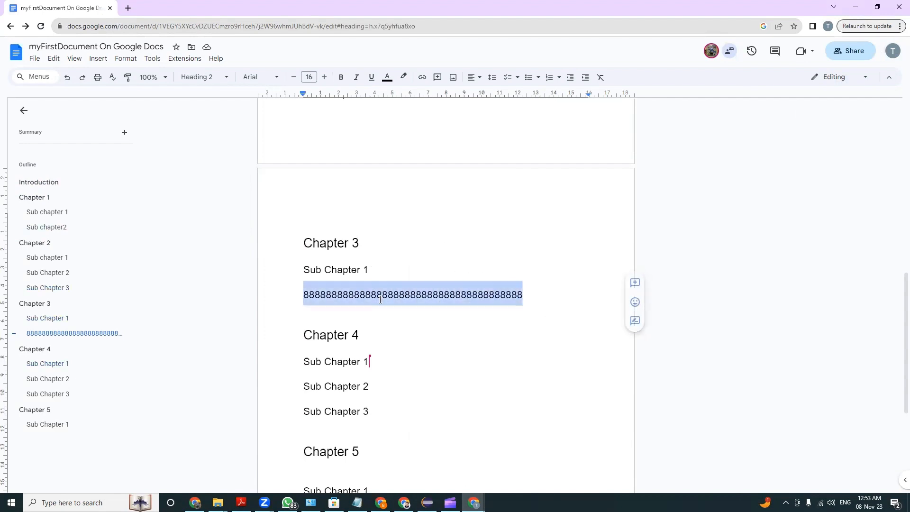
right_click(430, 294)
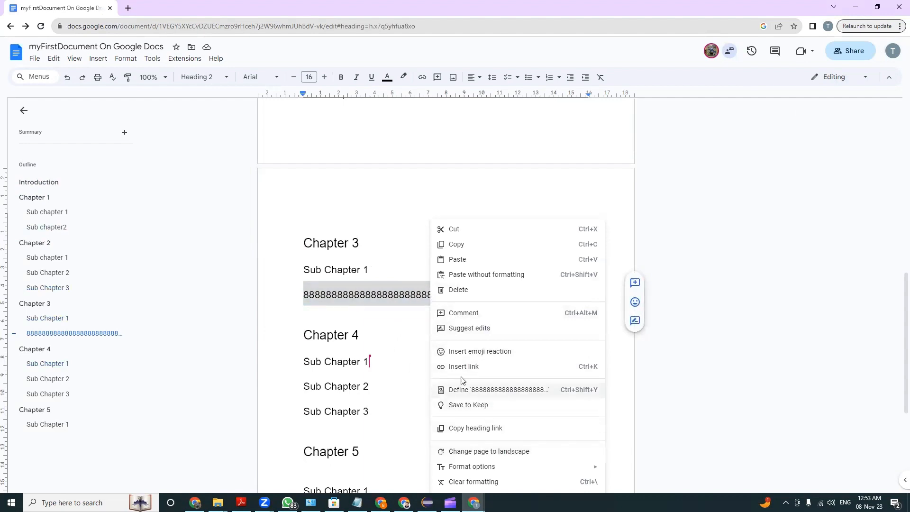
Examine the 00:34 and 00:53 versions in the version history, locate the collaborator's edit under Chapter 3, and leave the history
left_click(750, 56)
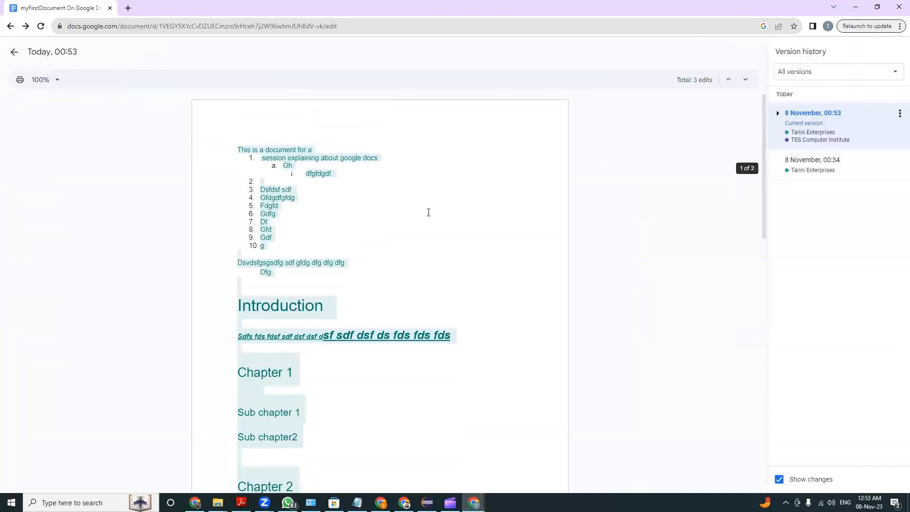
left_click(810, 164)
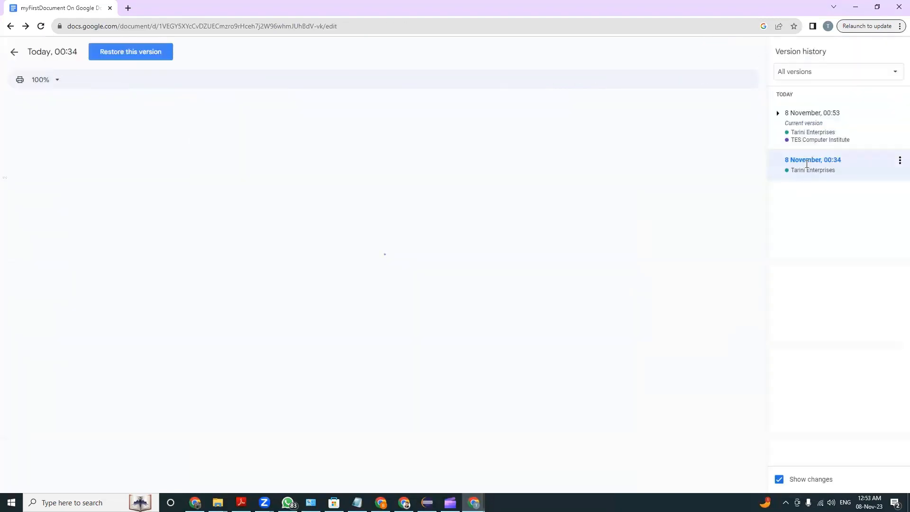
left_click(812, 131)
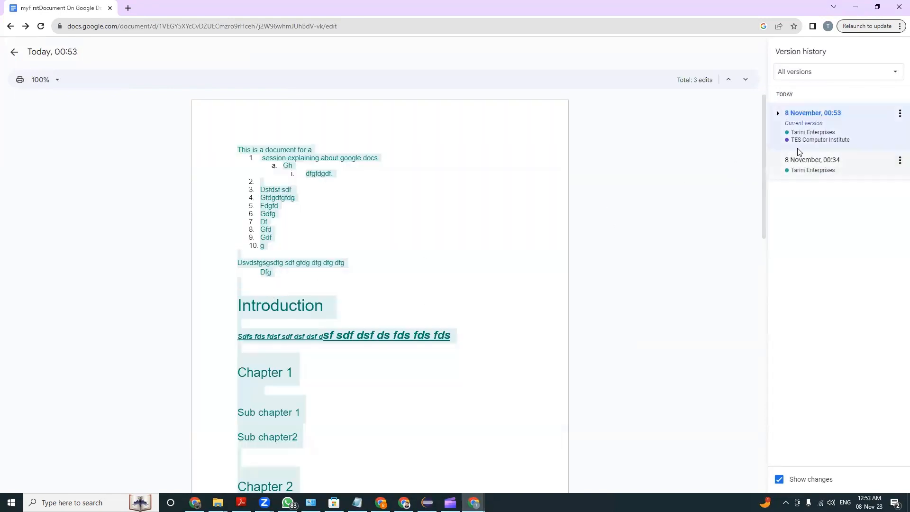
double_click(811, 140)
scroll(501, 305, "down", 10)
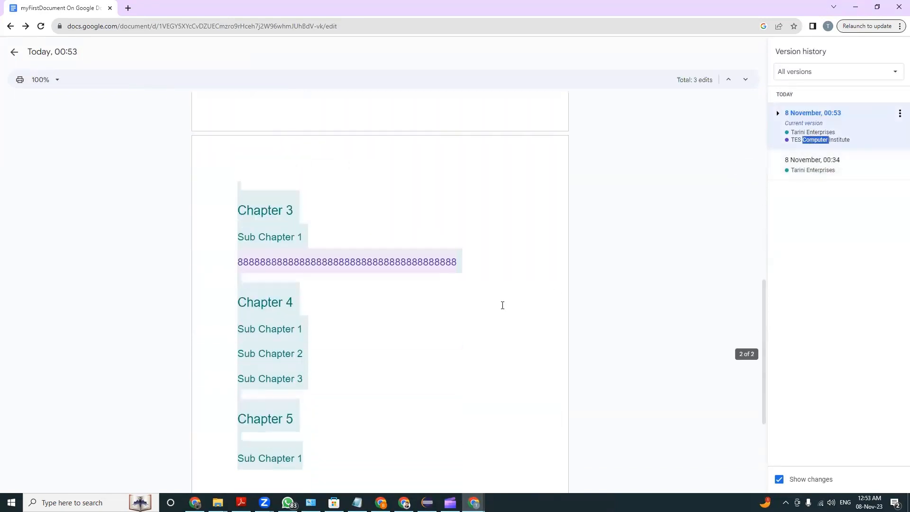
left_click_drag(238, 243, 471, 241)
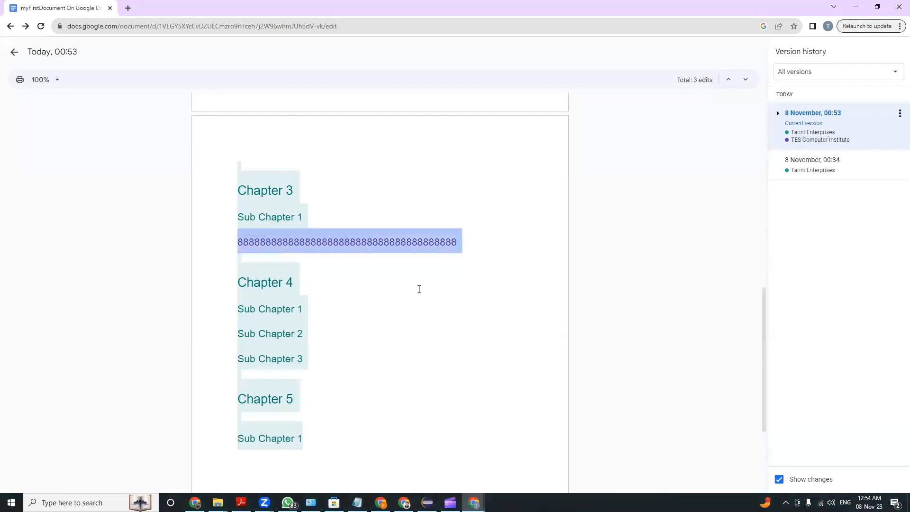
left_click(10, 26)
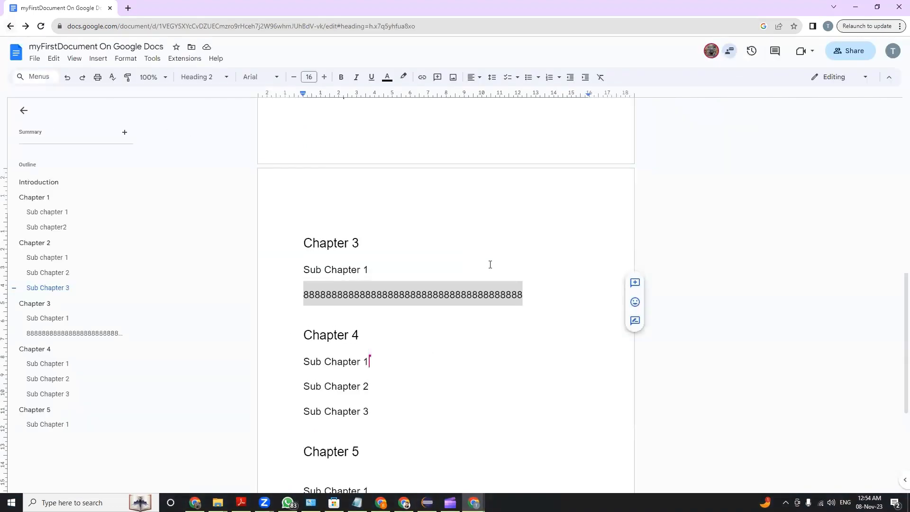
Clear the formatting from the end of the highlighted line under Introduction, leaving only its first few words formatted
scroll(507, 298, "up", 9)
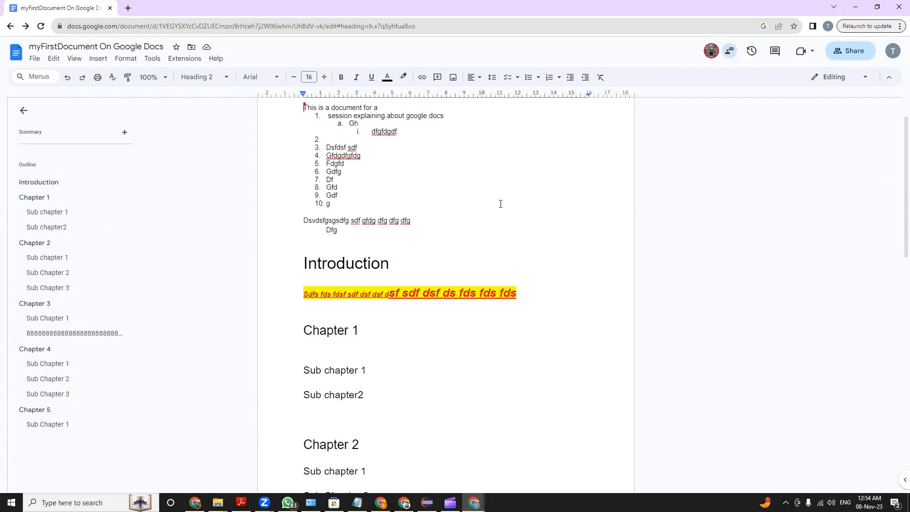
scroll(411, 224, "up", 1)
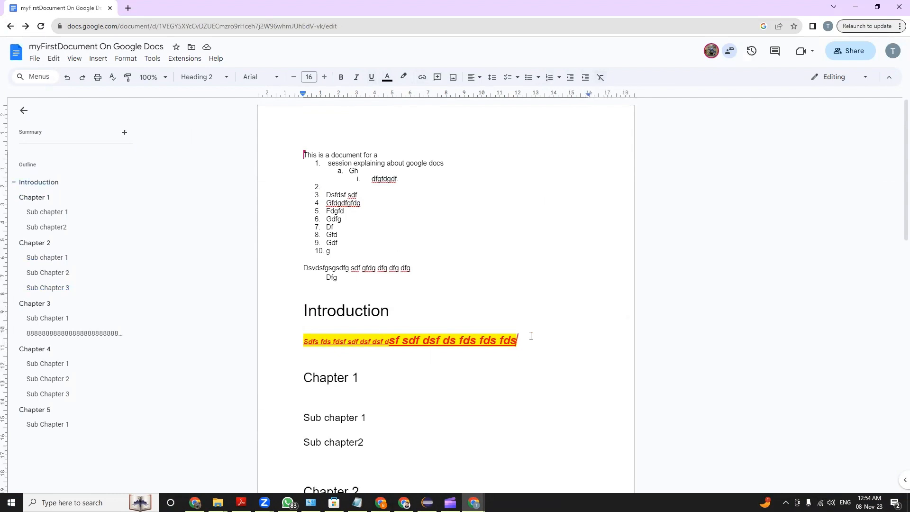
left_click_drag(516, 341, 356, 342)
left_click(600, 77)
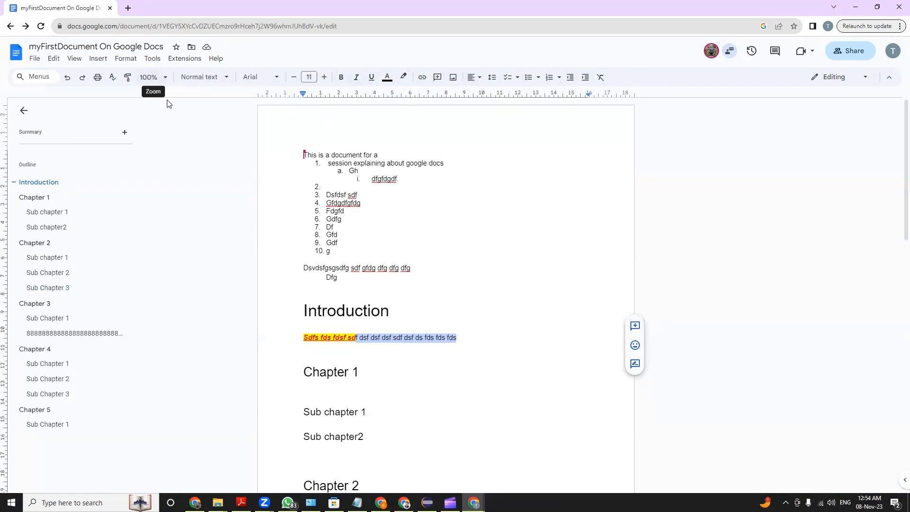
Zoom the document to 200%, look over the enlarged text, and return the zoom to 100%
left_click(161, 77)
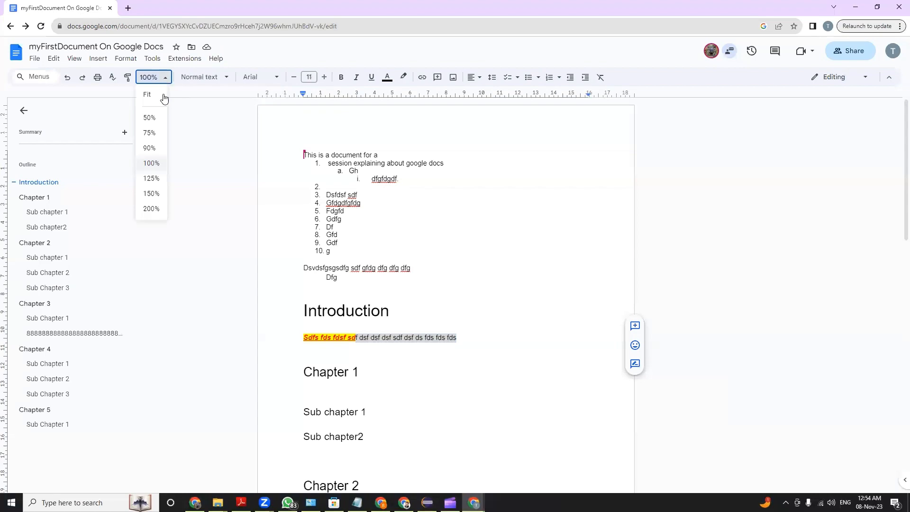
left_click(151, 209)
scroll(446, 239, "down", 10)
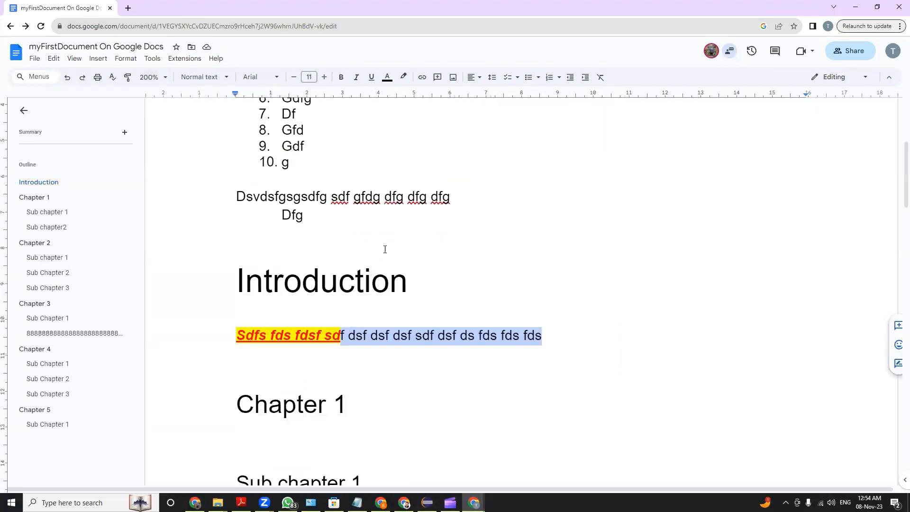
scroll(416, 149, "up", 4)
key("ctrl+Home")
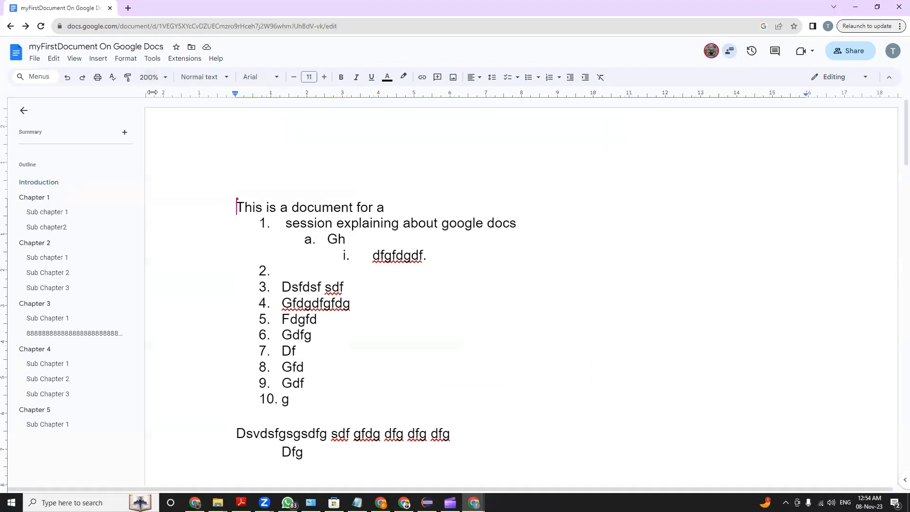
left_click(161, 77)
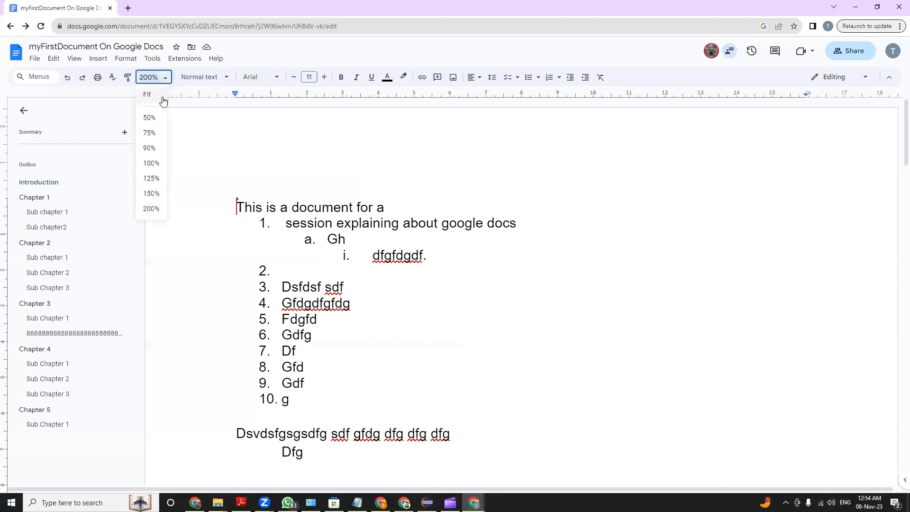
left_click(151, 162)
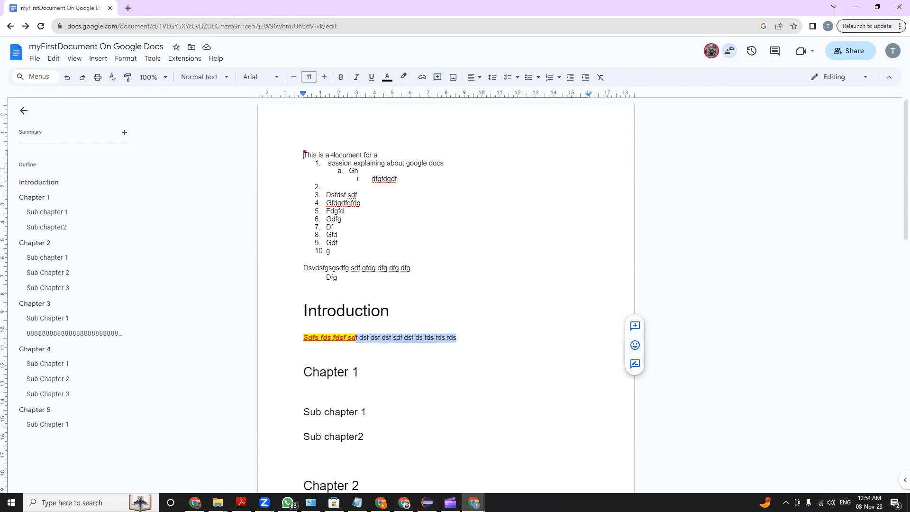
Copy the selected plain text's formatting with Paint format onto "Sdfs fds fd" at the start of the line under Introduction
left_click(127, 77)
left_click_drag(336, 337, 303, 337)
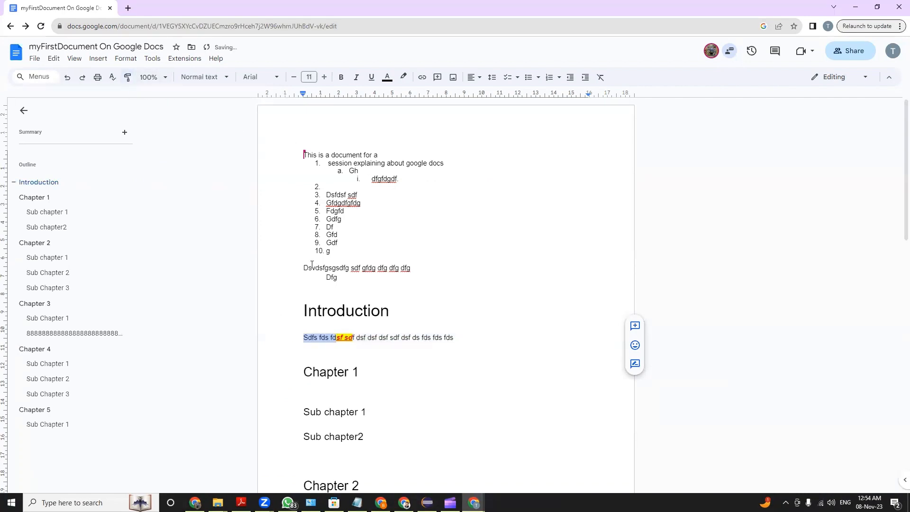
left_click(350, 339)
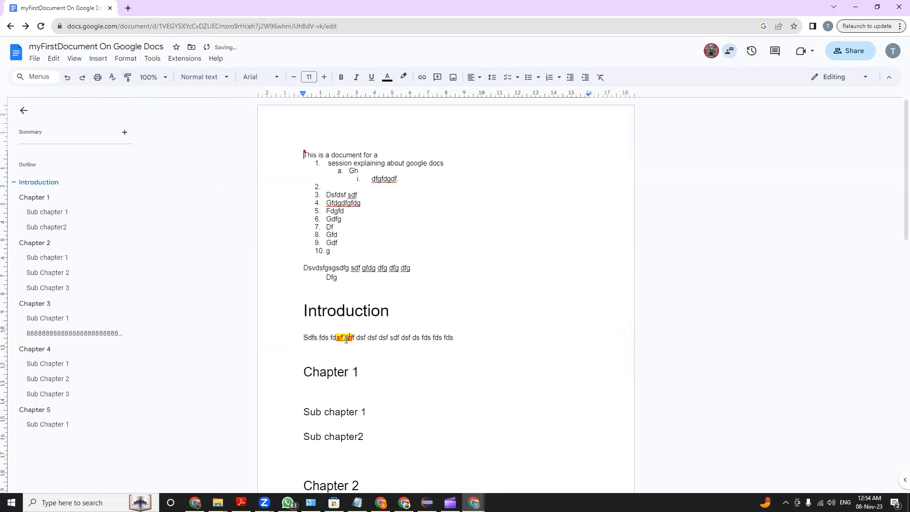
Copy the bold, red, highlighted formatting with Paint format onto "gsgsdfg sdf gfd" in the line above Introduction
left_click(128, 77)
left_click_drag(377, 269, 324, 267)
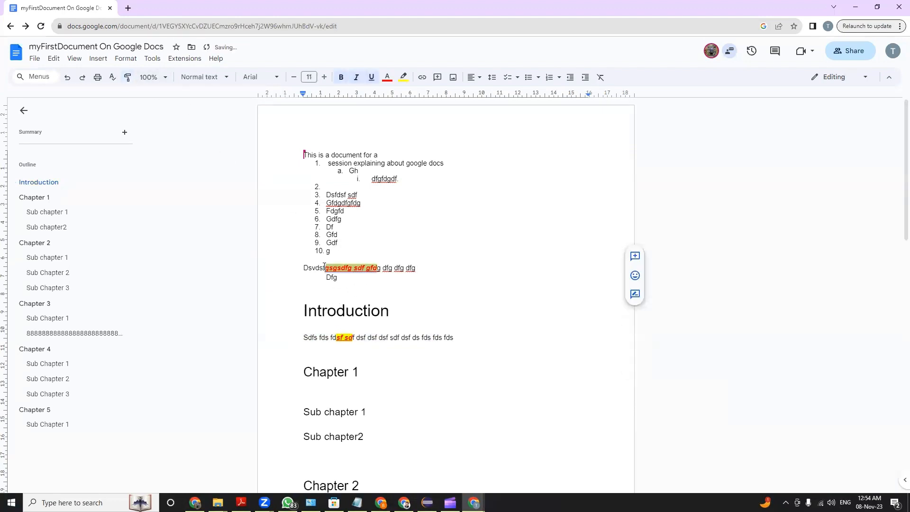
left_click(483, 248)
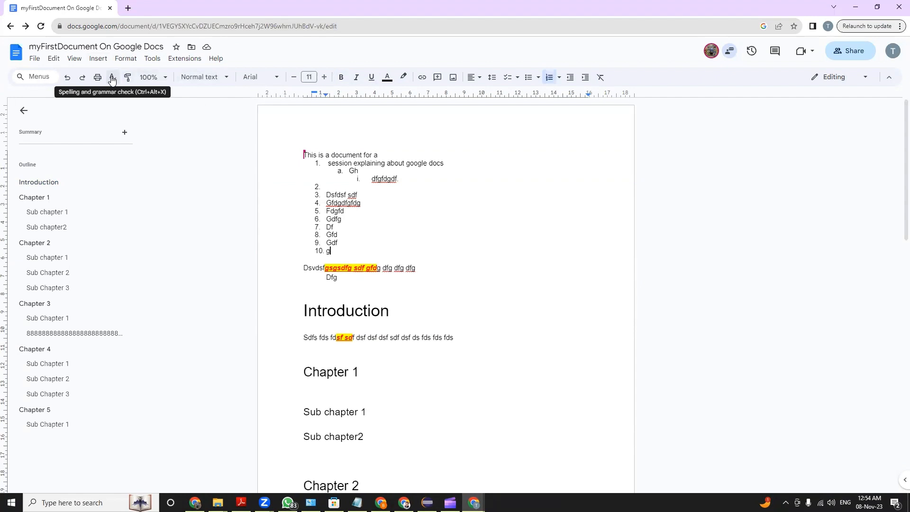
Check the spelling suggestion for list item 4, run the spelling and grammar check, and close it without changing anything
left_click(348, 205)
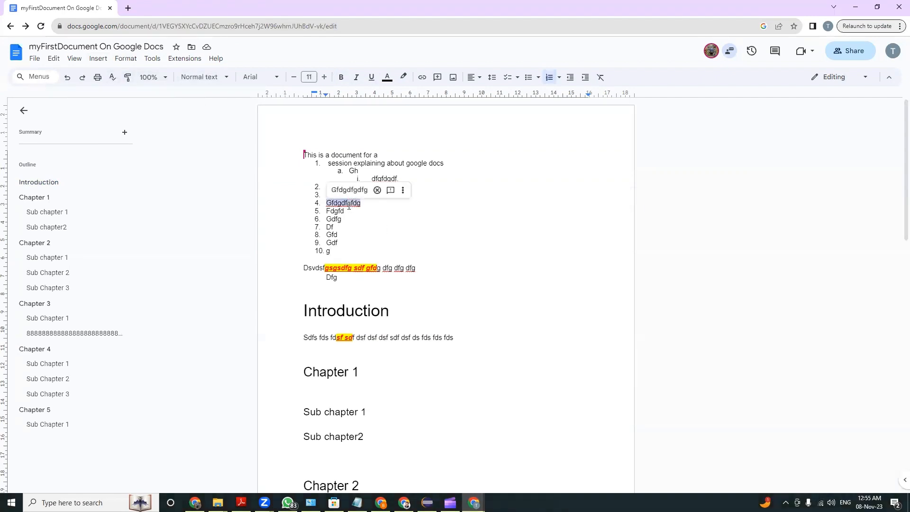
left_click(112, 76)
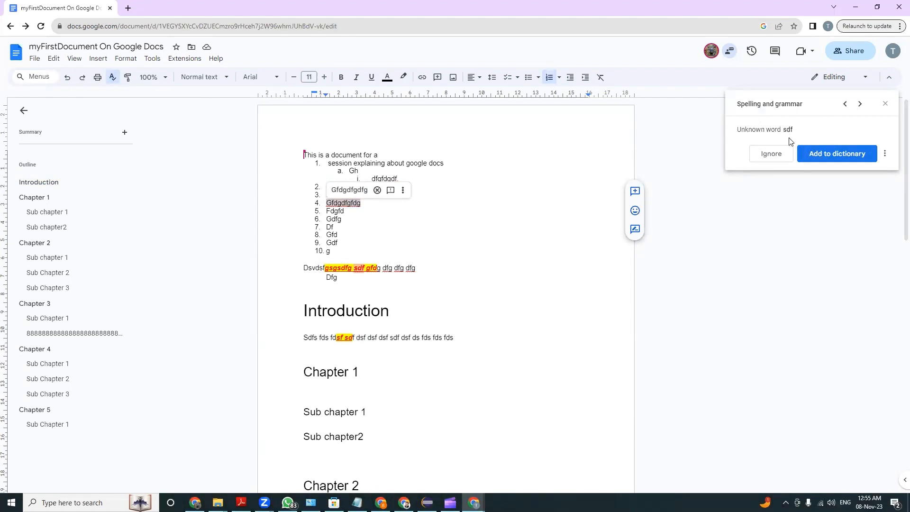
left_click(884, 105)
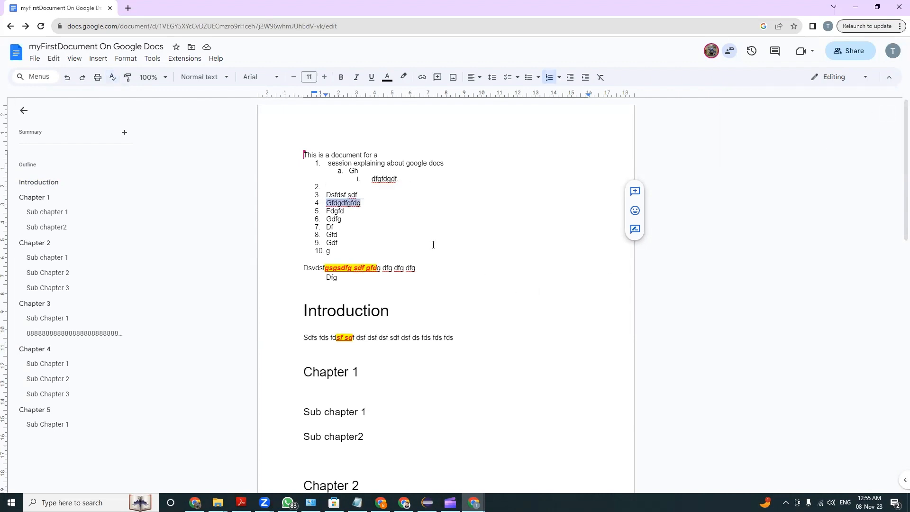
Misspell the Introduction heading as "Introduuuction" and display the spelling suggestion for it
left_click(356, 310)
type("uu")
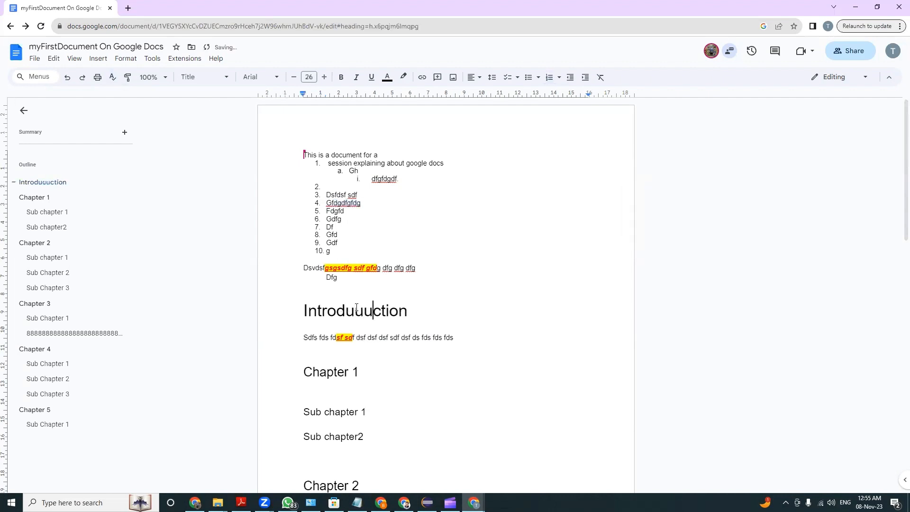
double_click(453, 301)
double_click(351, 315)
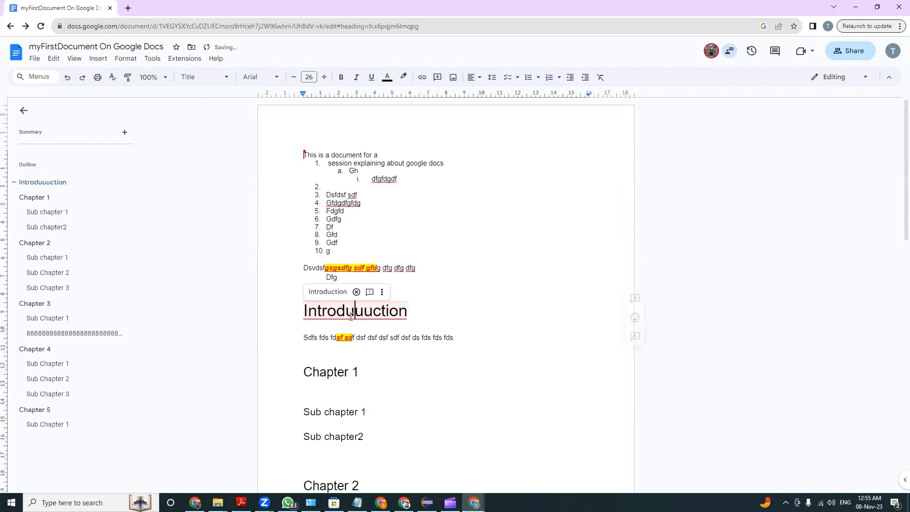
Run the spelling and grammar check, skip ahead to "Introduuuction", accept the correction to "Introduction", and select the heading
left_click(112, 77)
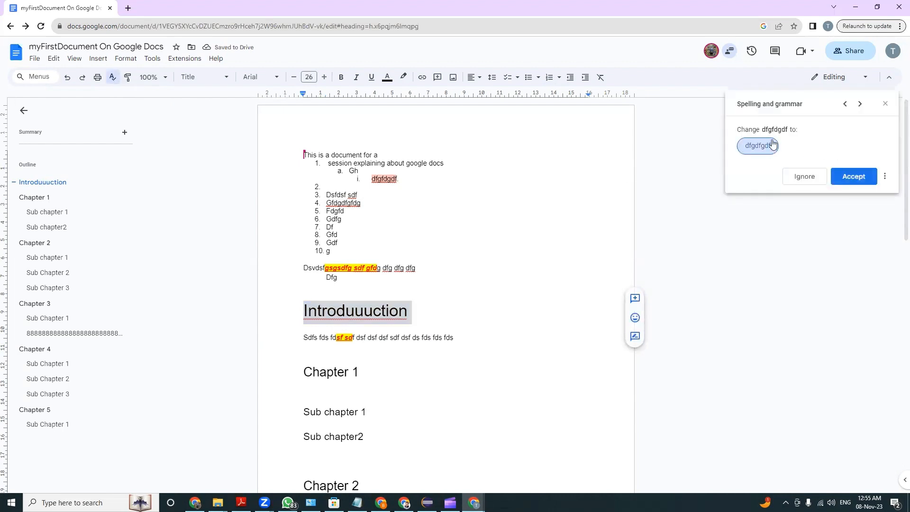
left_click(860, 104)
left_click(859, 104)
left_click(860, 104)
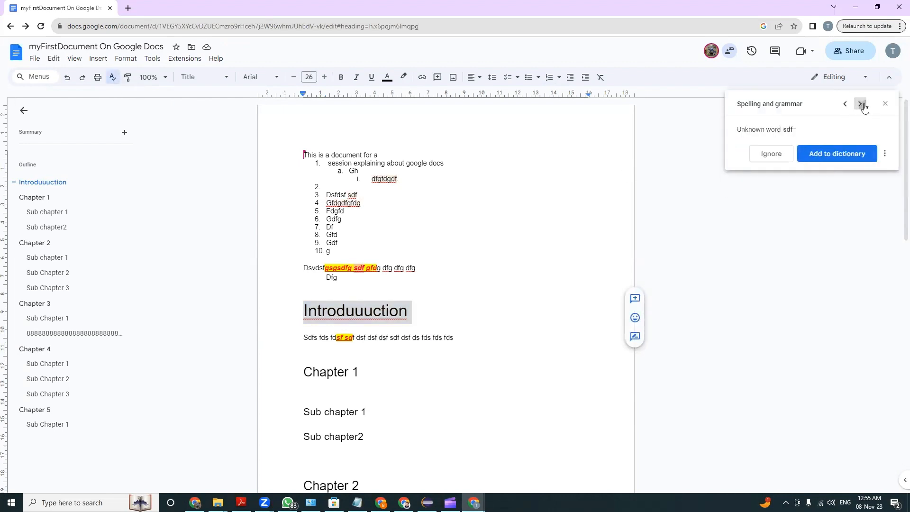
left_click(860, 104)
left_click(860, 104)
left_click(860, 104)
left_click(860, 104)
left_click(860, 104)
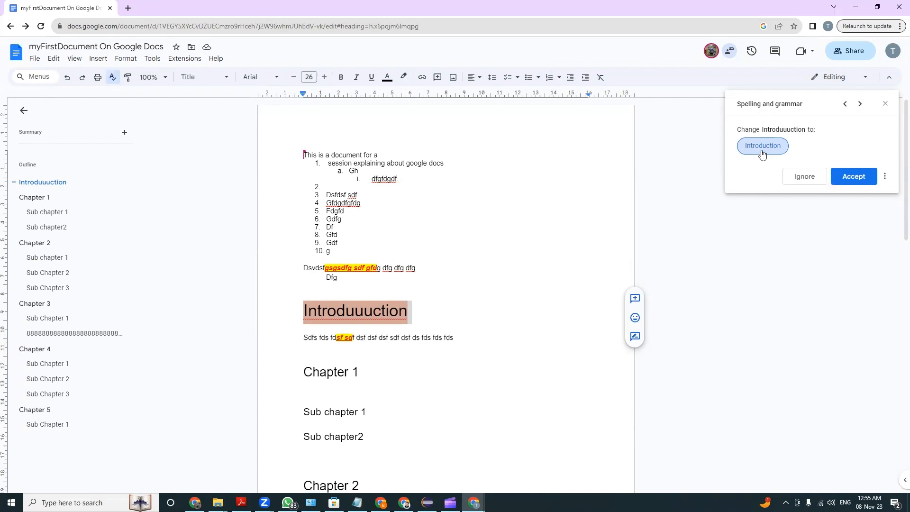
left_click(850, 176)
left_click_drag(304, 312, 489, 310)
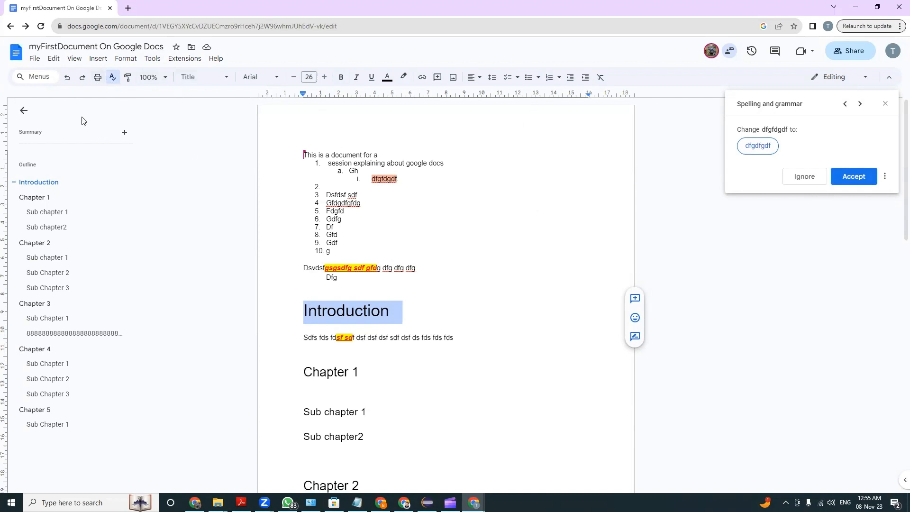
Preview the document's printout with Save as PDF as the destination, and leave without saving
left_click(98, 77)
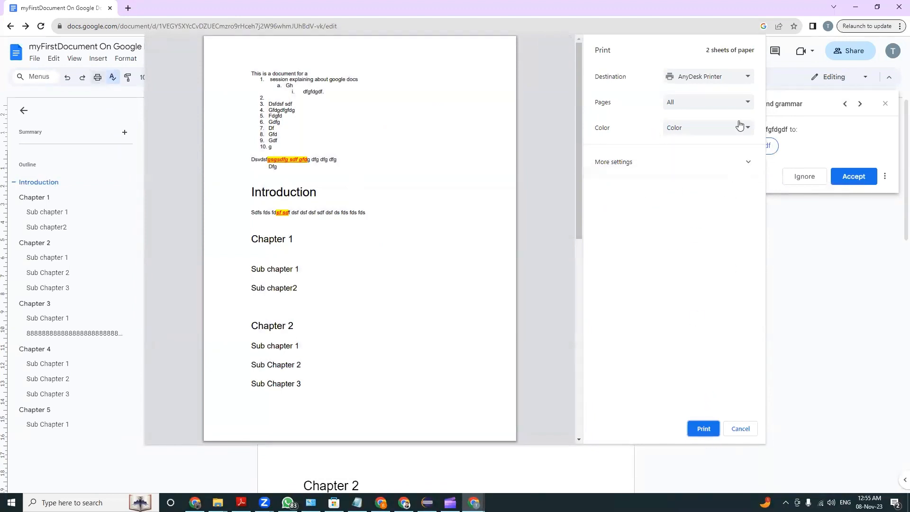
left_click(745, 76)
left_click(704, 98)
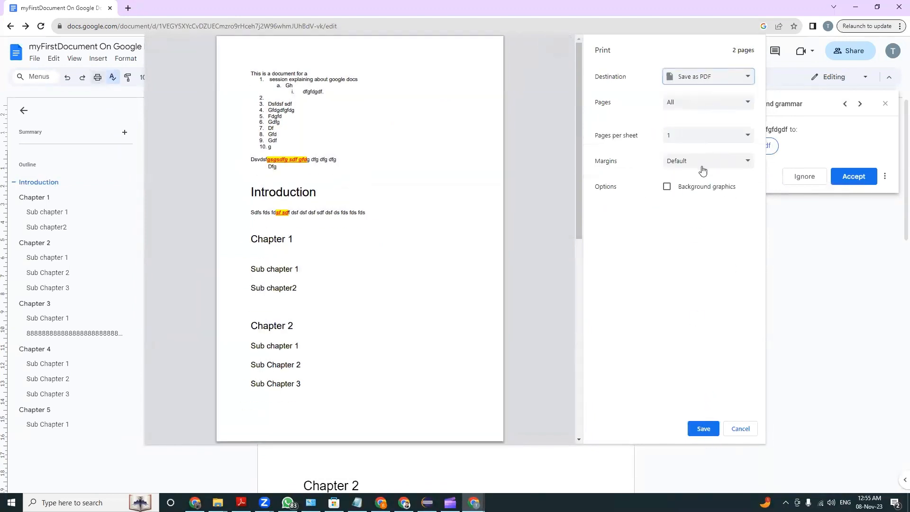
key("Escape")
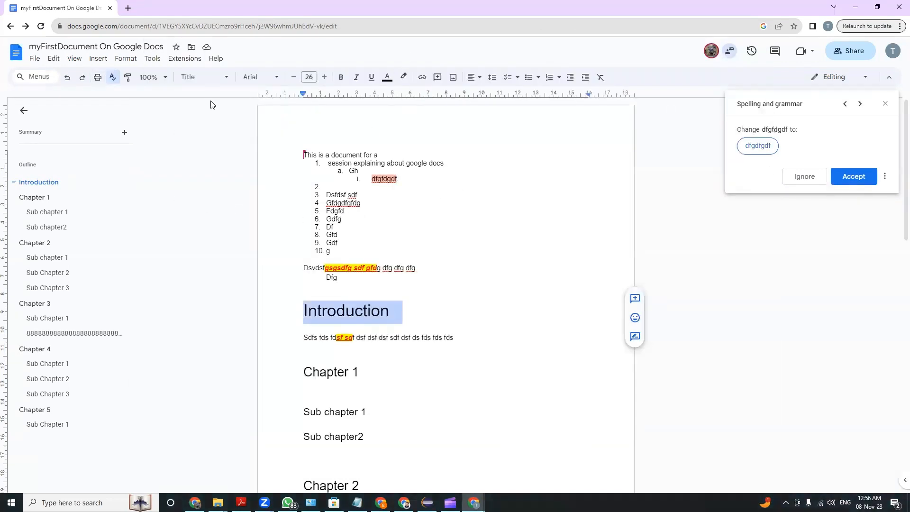
Look over the file formats available for downloading the document, without downloading anything
left_click(35, 58)
mouse_move(78, 158)
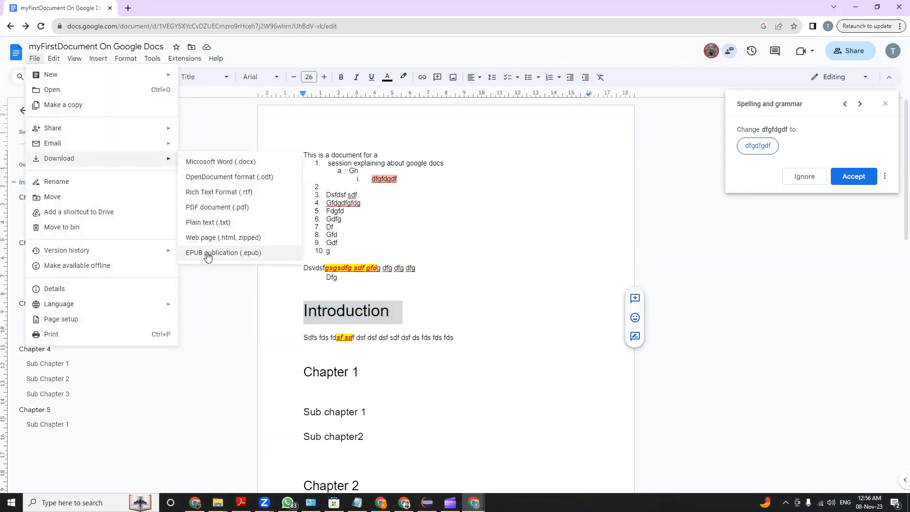
left_click(416, 259)
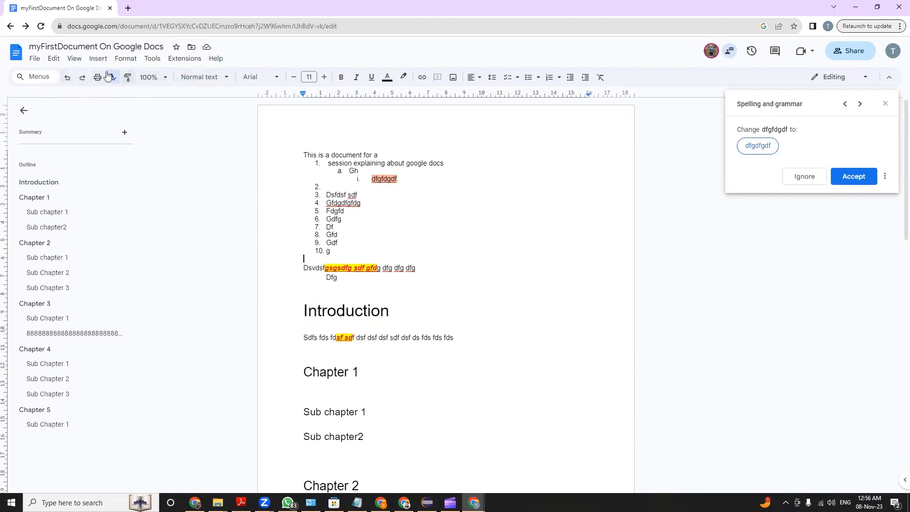
Undo the spelling correction of the Introduction heading and redo it
left_click(68, 80)
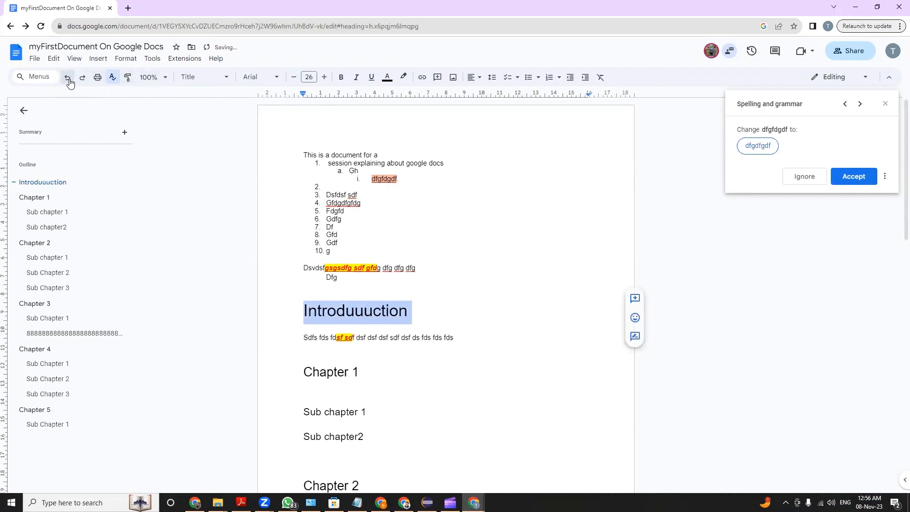
left_click(81, 81)
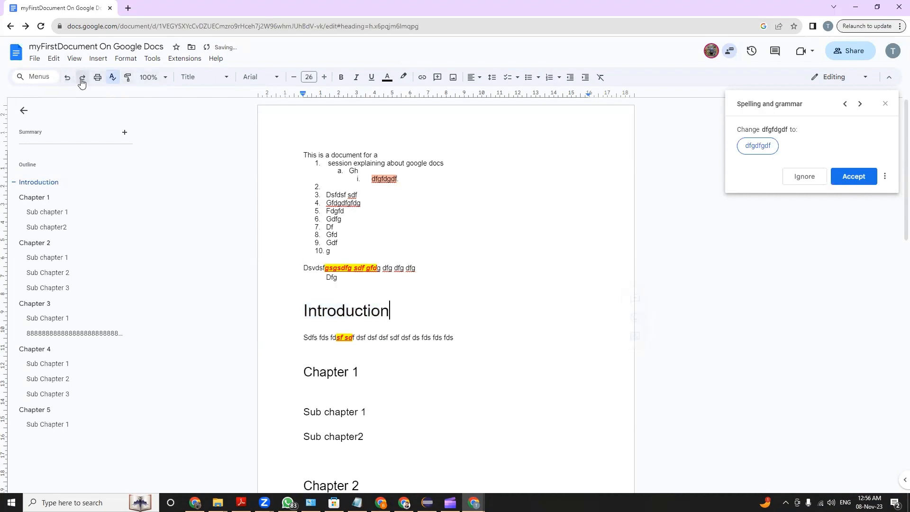
Search the menu commands for "gdfgdf", shorten the search text, and return to the document
left_click(33, 78)
type("g")
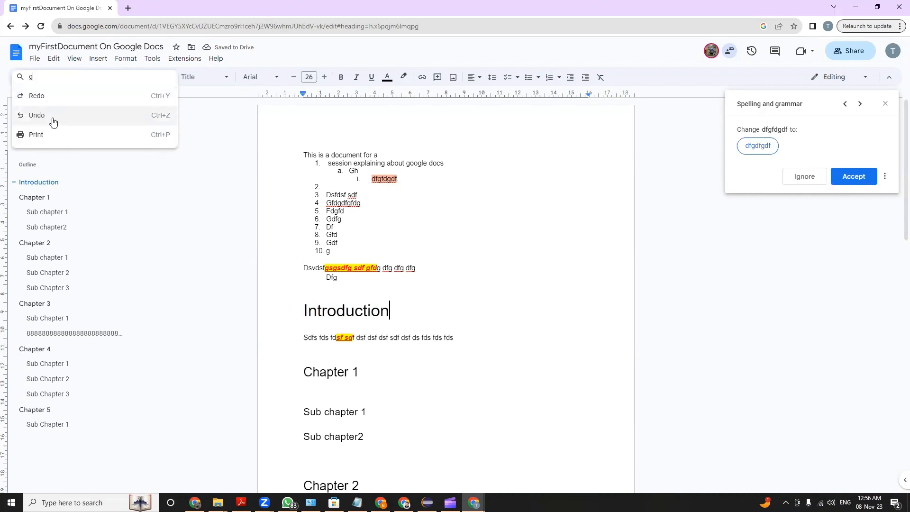
type("dfgdf")
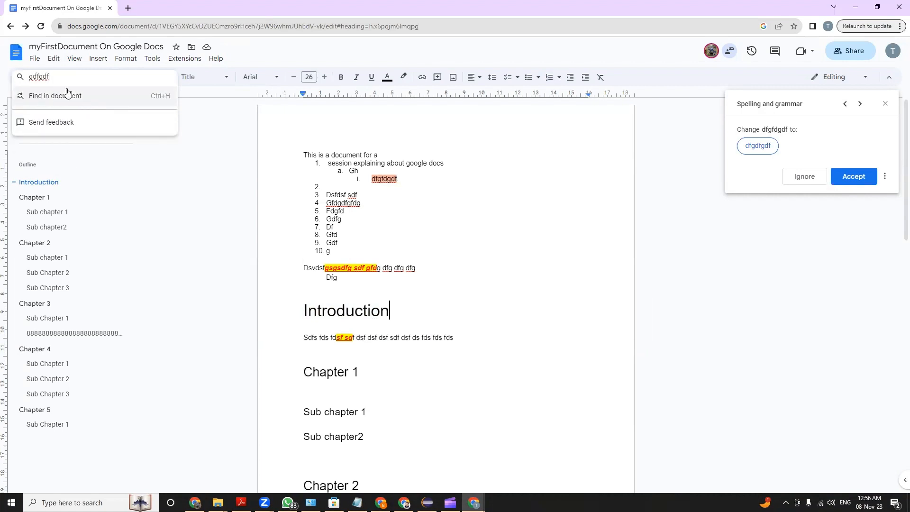
key("BackSpace")
key("BackSpace")
key("BackSpace")
key("BackSpace")
key("BackSpace")
key("BackSpace")
left_click(387, 195)
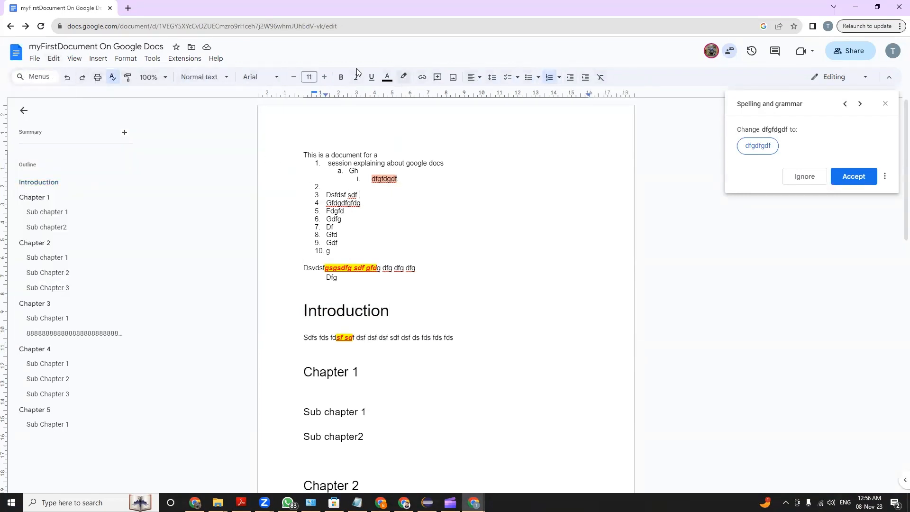
Close the spelling and grammar check and switch the document to Viewing mode
left_click(884, 104)
left_click(865, 78)
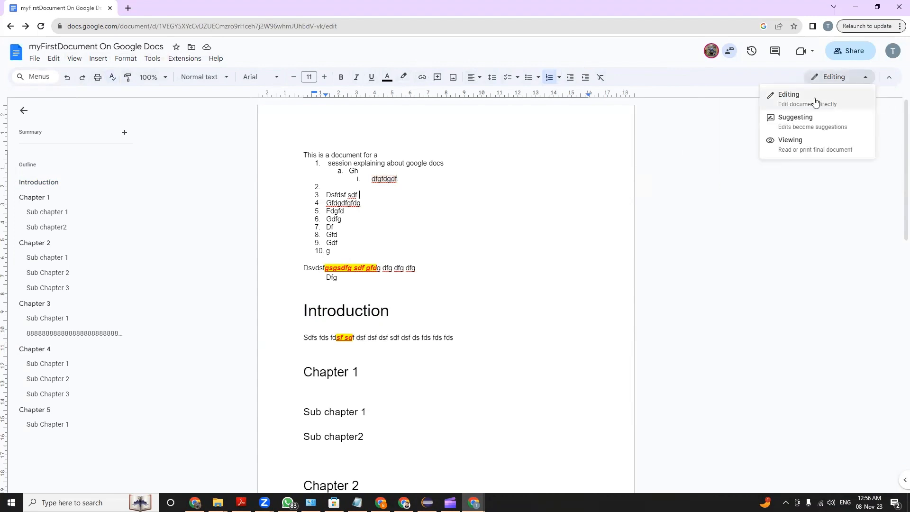
left_click(810, 148)
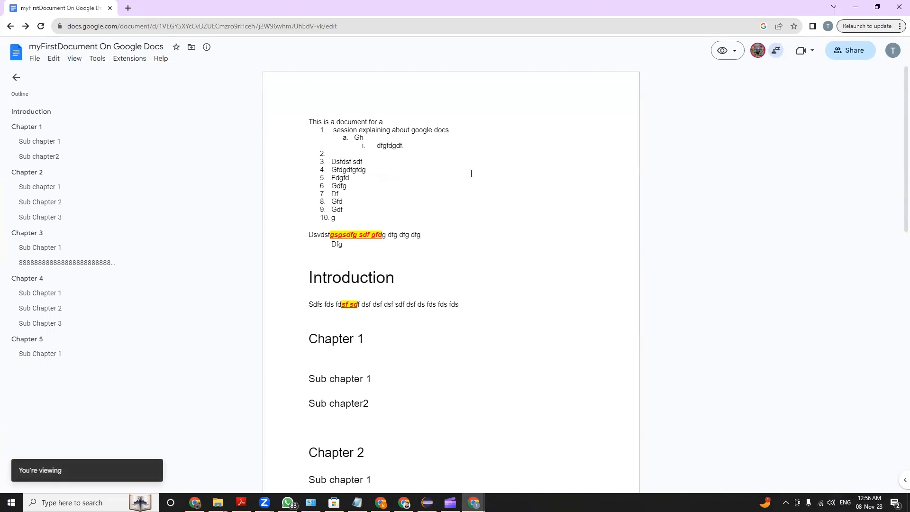
Reopen myFirstDocument On Google Docs from the Docs home page and look over its mode options and suggested commands
left_click(11, 26)
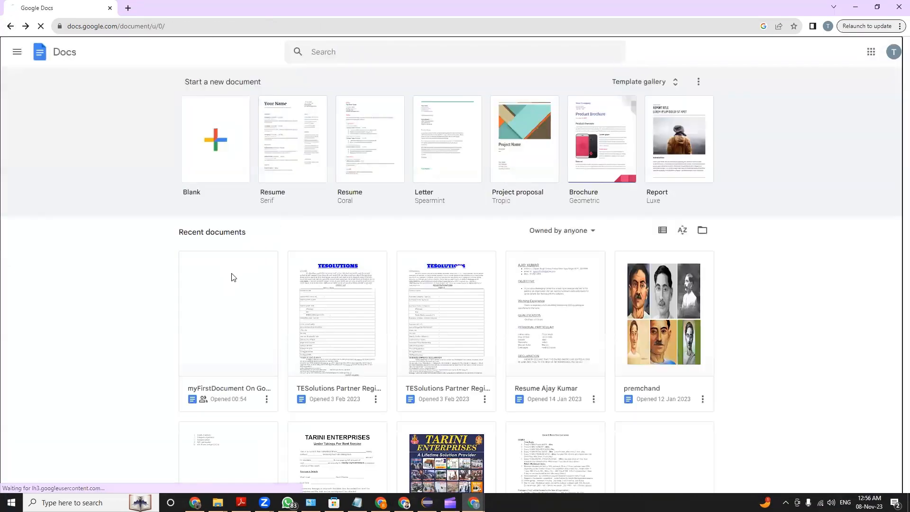
left_click(232, 276)
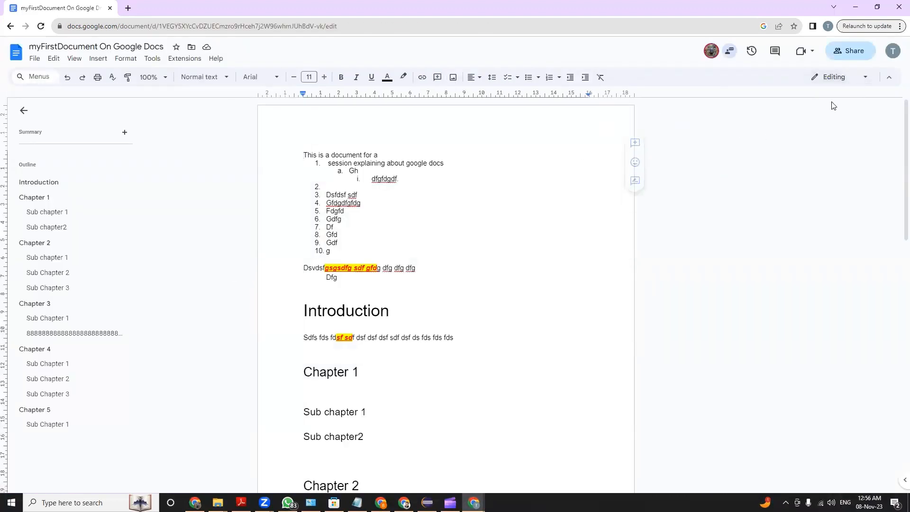
left_click(869, 79)
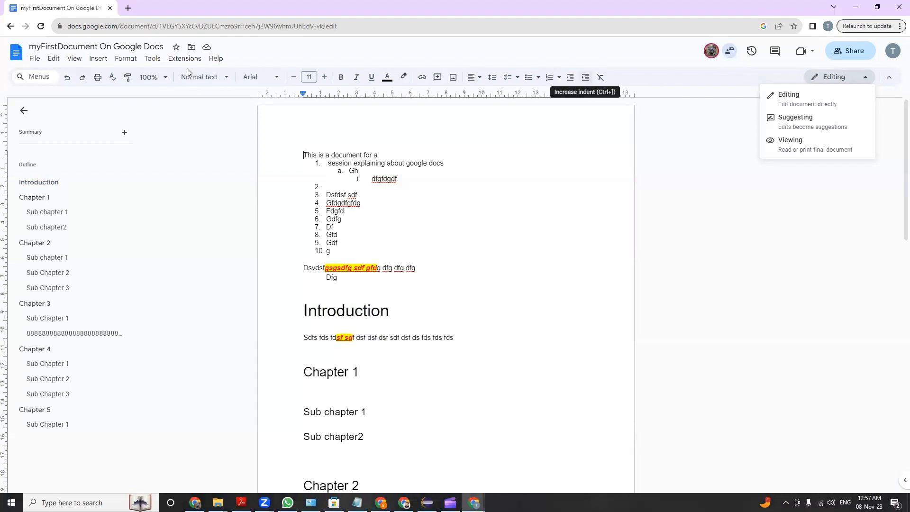
left_click(29, 78)
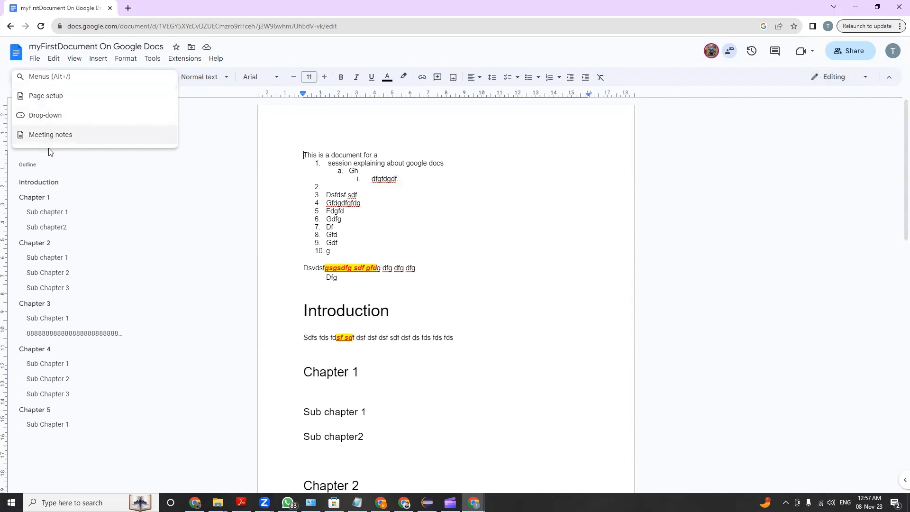
left_click(416, 157)
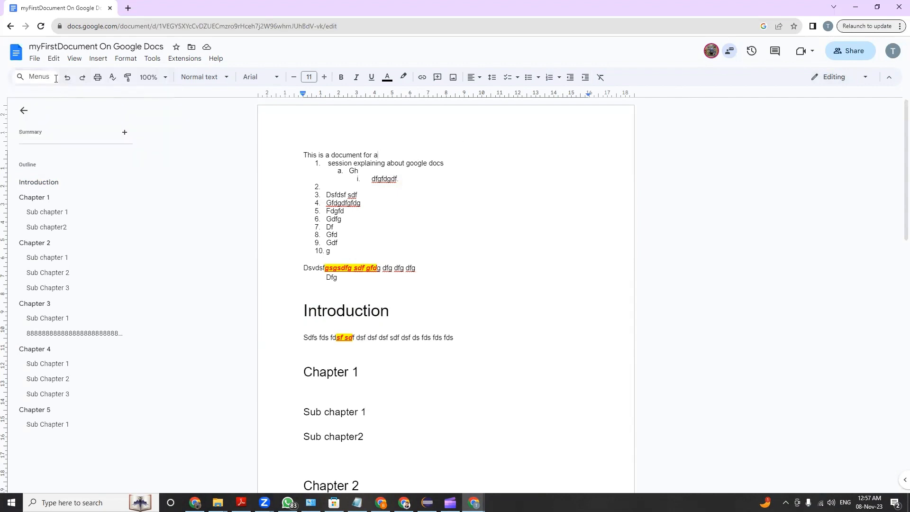
Look over the document's file commands, including the options for sharing it with others and publishing it to the web
left_click(36, 61)
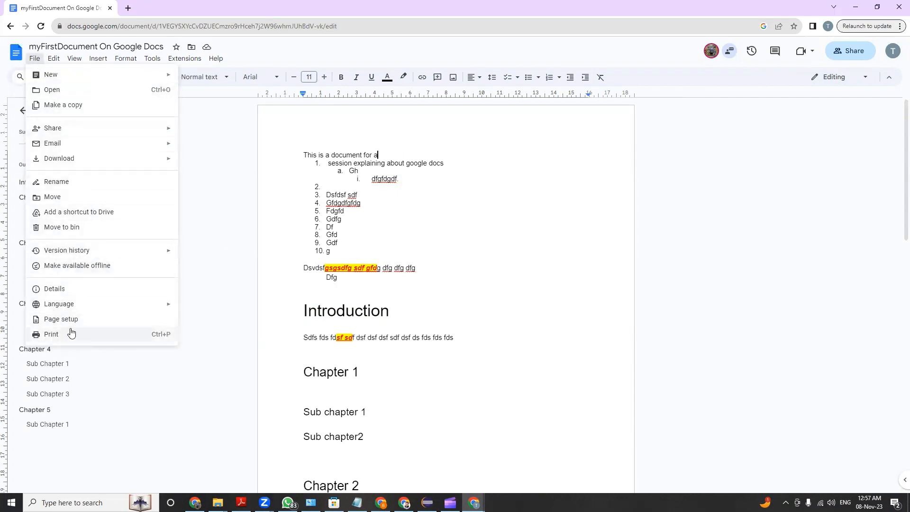
mouse_move(72, 77)
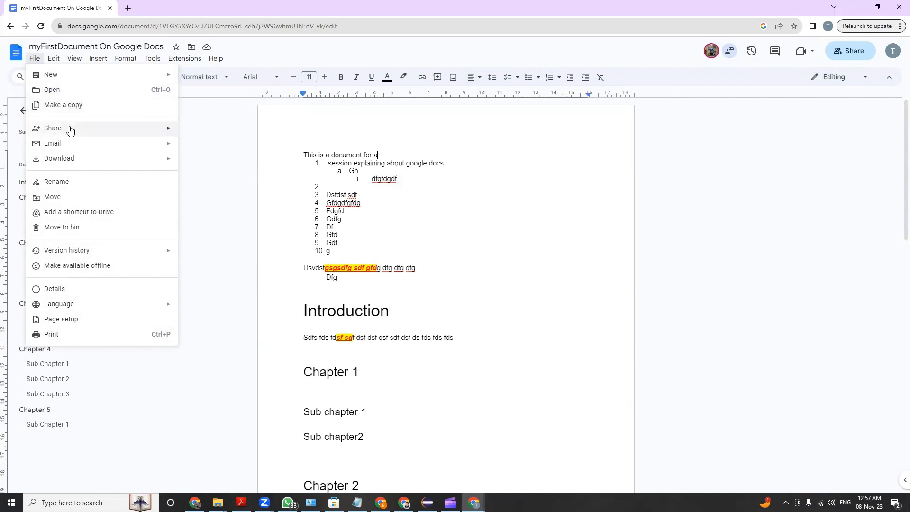
mouse_move(69, 128)
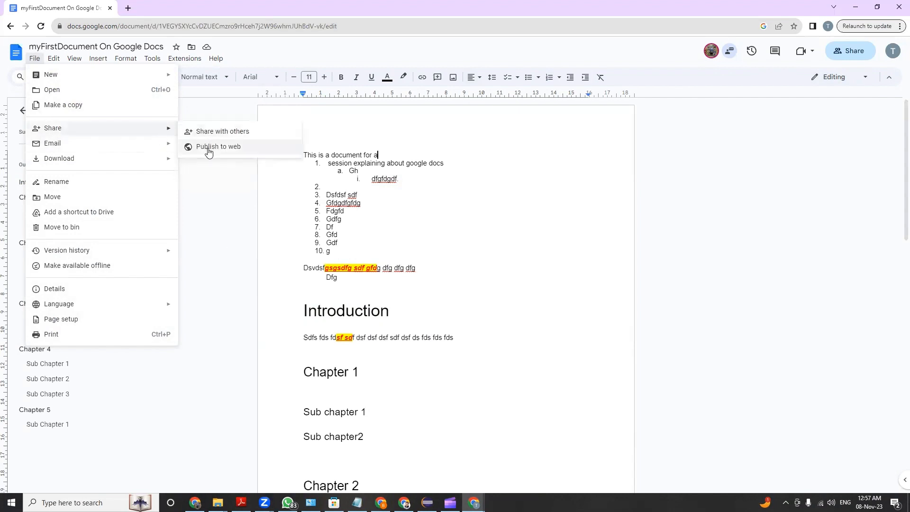
Start emailing the document as a file and choose the recipient's e-mail address from the suggested contacts
mouse_move(104, 148)
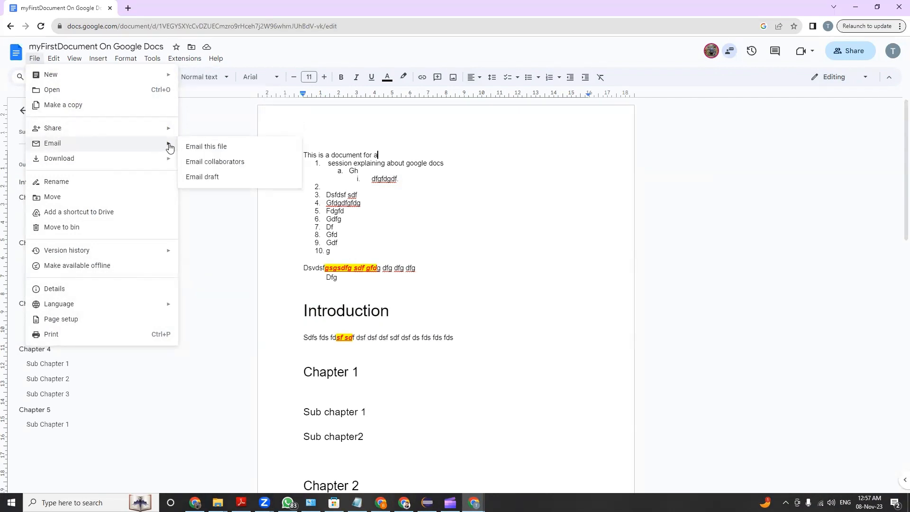
left_click(217, 145)
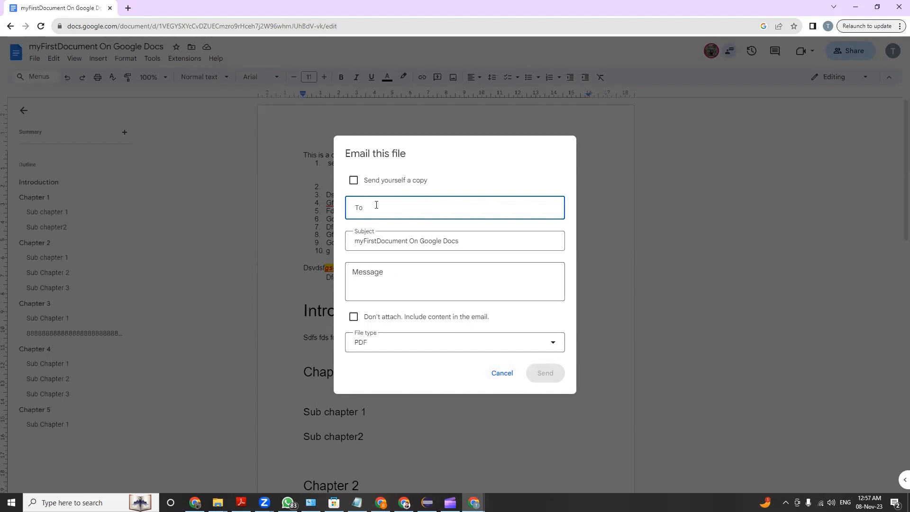
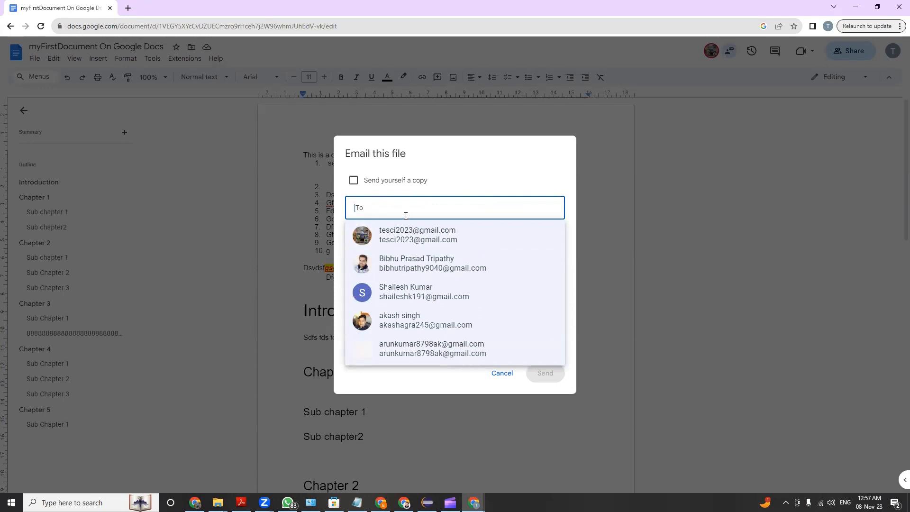
left_click(416, 234)
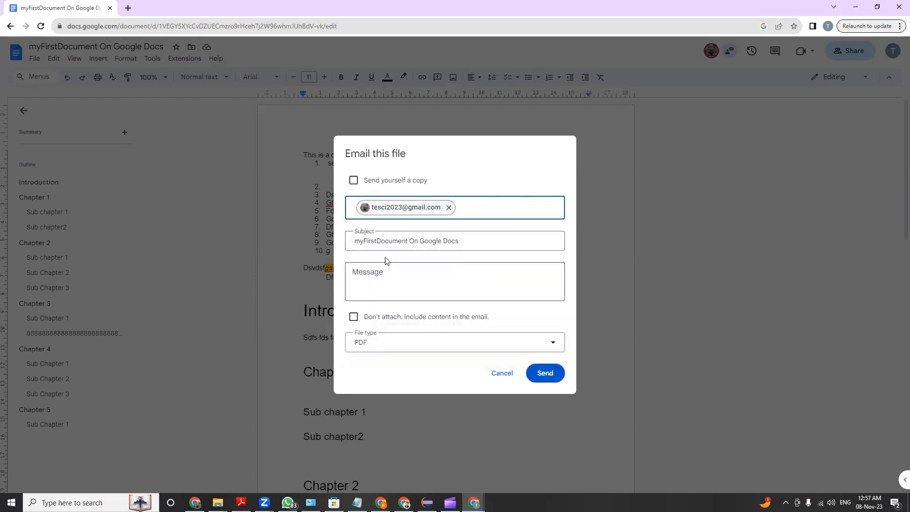
Add the message "Hello this is a trial of mailing my gdoc" and send the file as a PDF attachment
left_click(381, 278)
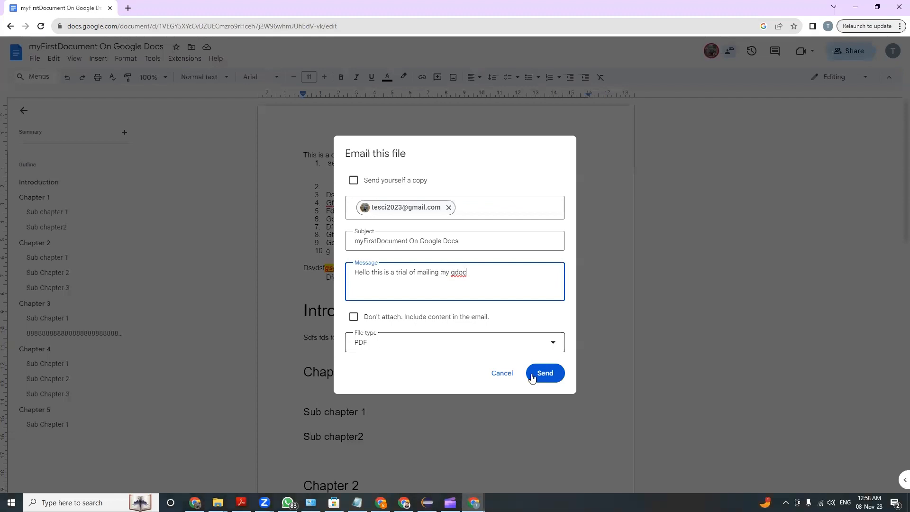
left_click(298, 204)
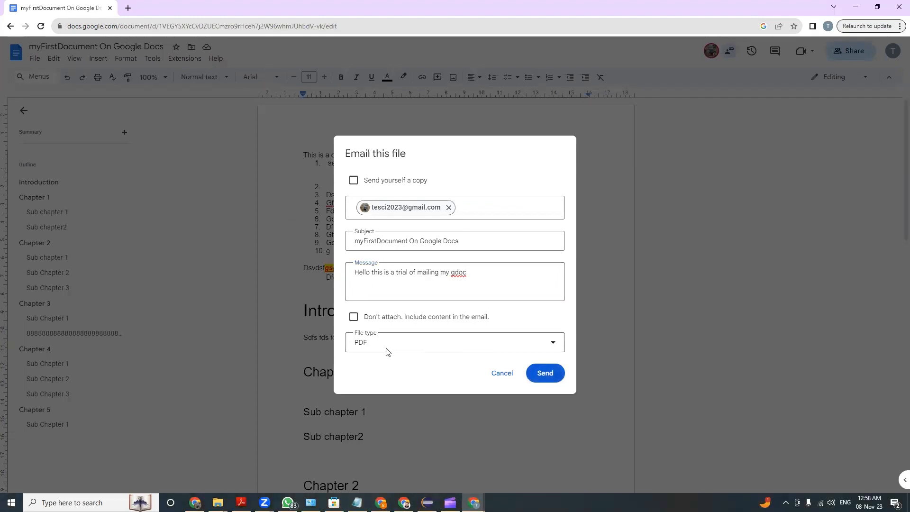
left_click(554, 372)
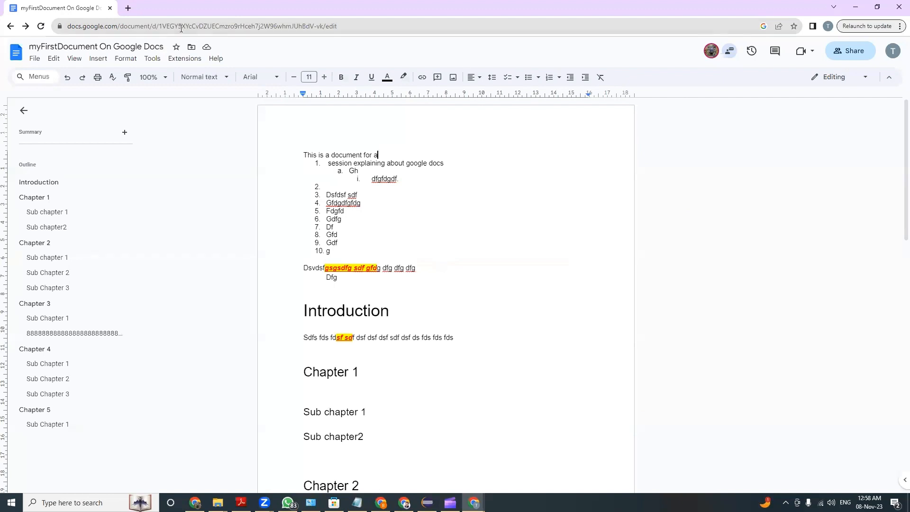
Open Gmail in a new browser tab and check the sent mail and inbox for the emailed document
left_click(127, 8)
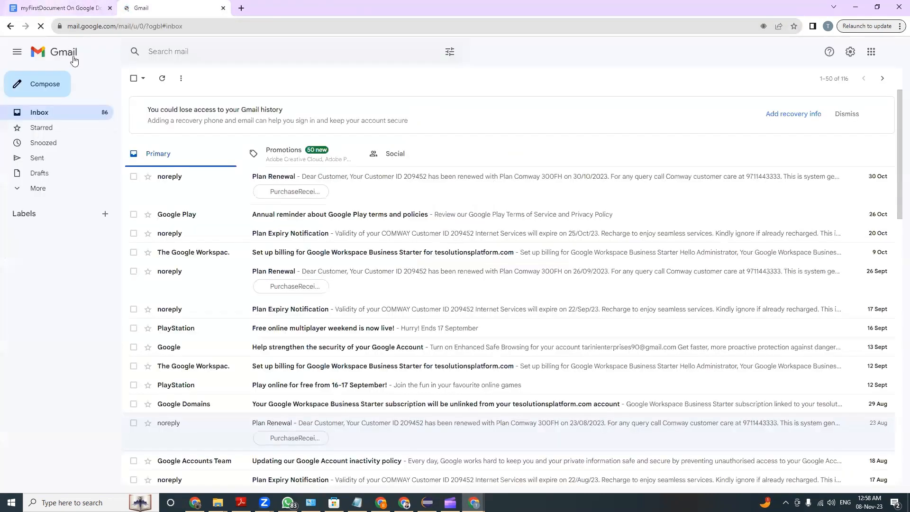
left_click(59, 162)
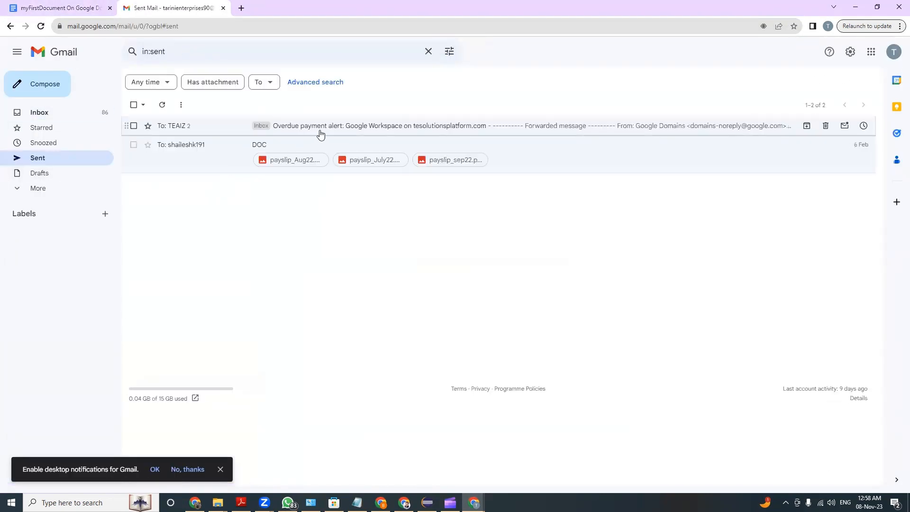
left_click(63, 175)
left_click(56, 113)
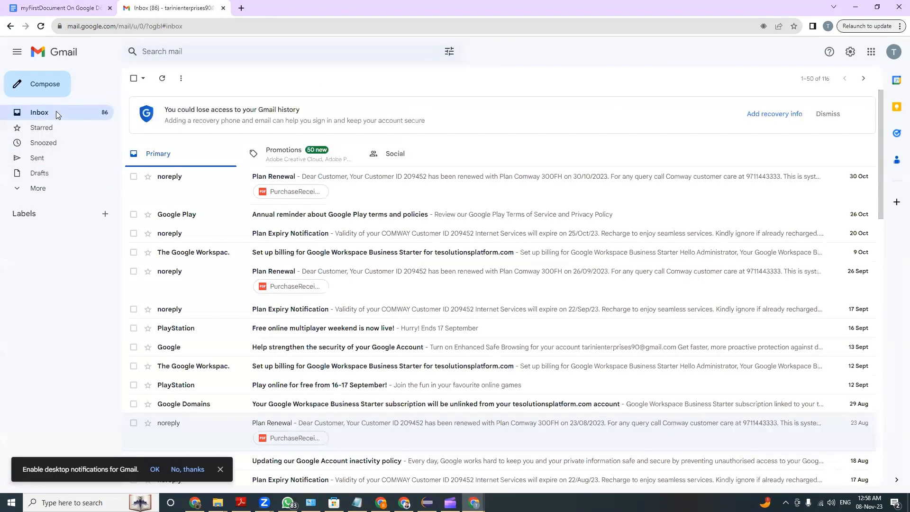
Switch to the recipient's browser window and open the received "myFirstDocument On Google Docs" e-mail in Gmail
key("alt+Tab")
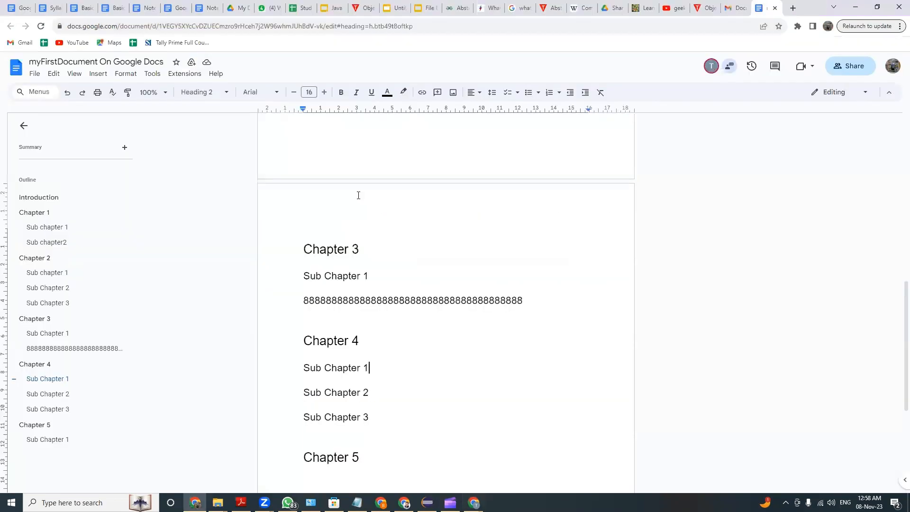
key("alt+Tab")
key("alt+Tab")
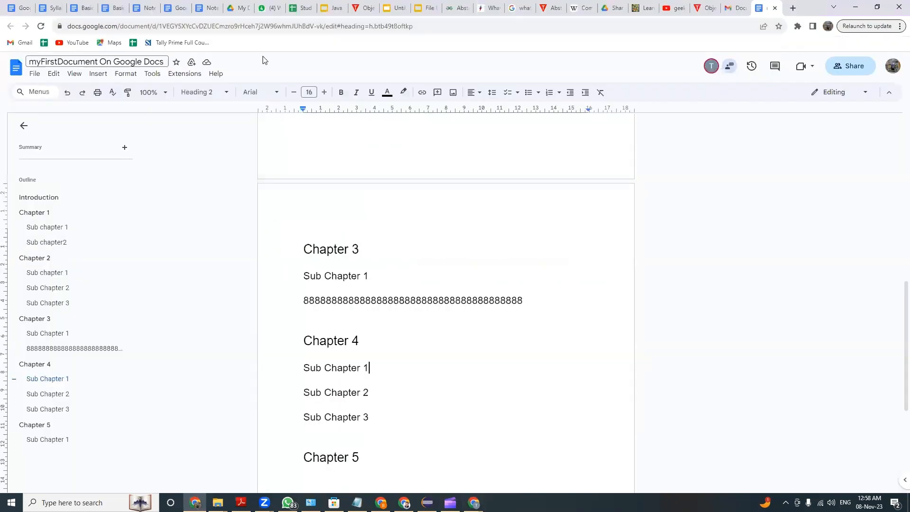
left_click(729, 8)
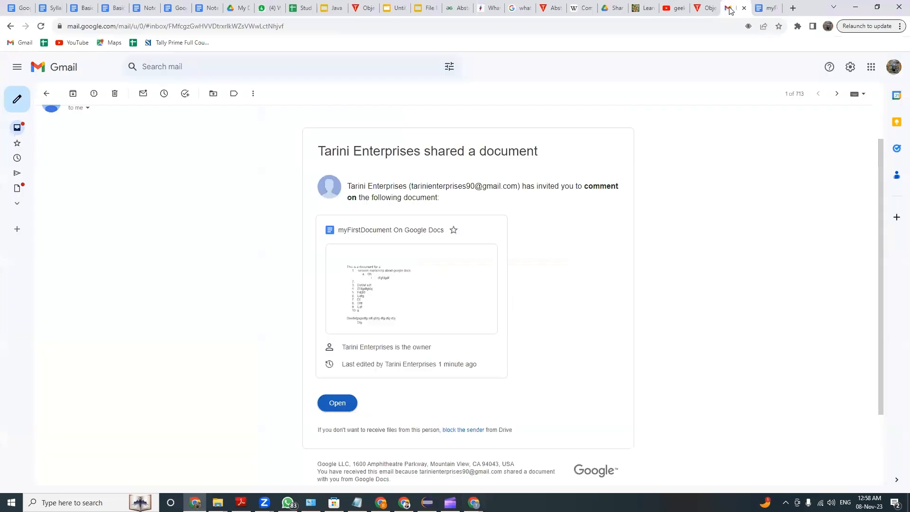
left_click(46, 93)
left_click(264, 150)
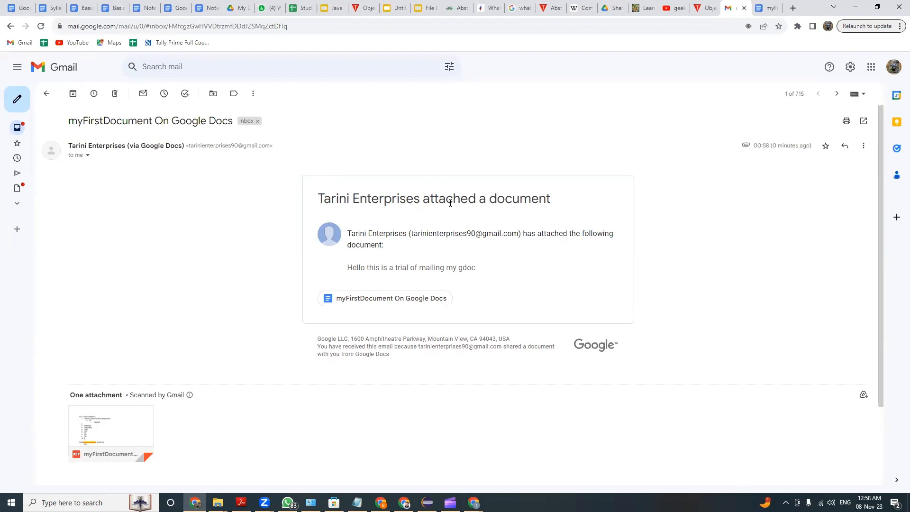
Preview the e-mail's attached PDF, look through its pages, and return to the inbox
left_click(123, 432)
scroll(479, 256, "down", 3)
scroll(479, 252, "up", 3)
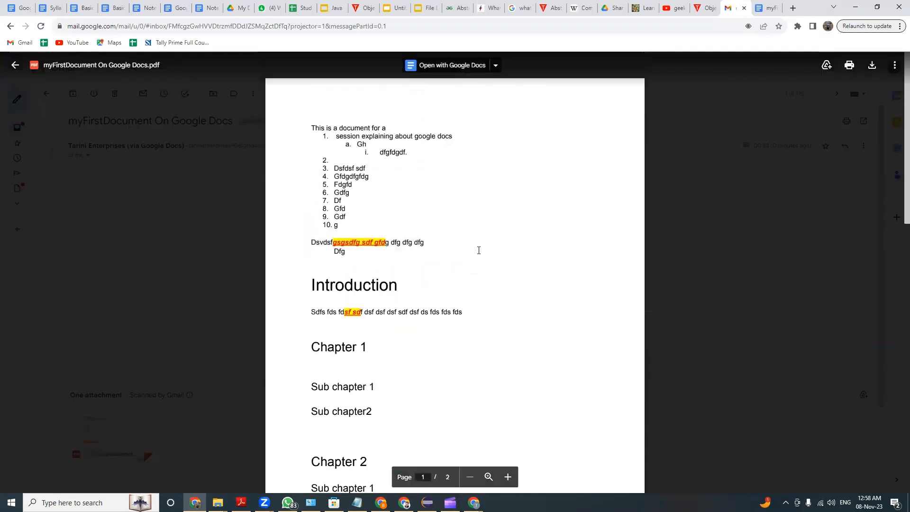
left_click(16, 67)
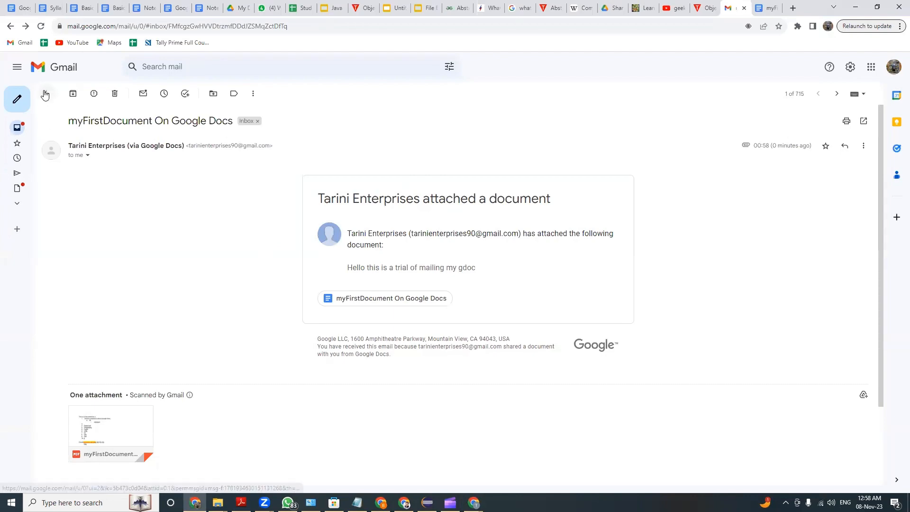
left_click(46, 93)
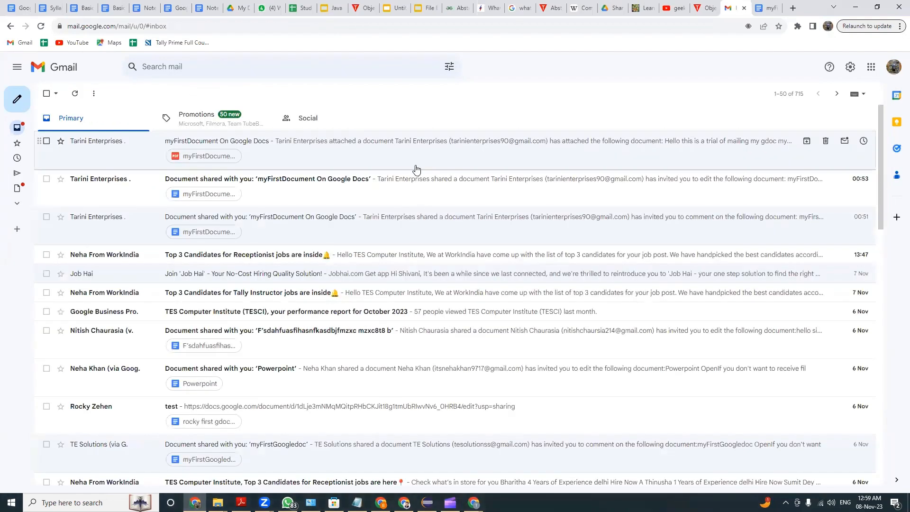
Return to myFirstDocument On Google Docs and download it as a PDF document (.pdf)
left_click(761, 10)
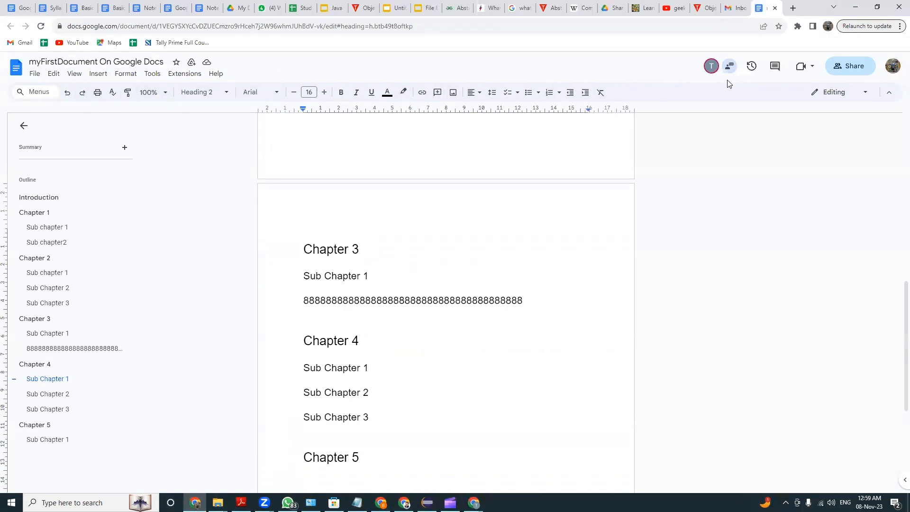
left_click(34, 73)
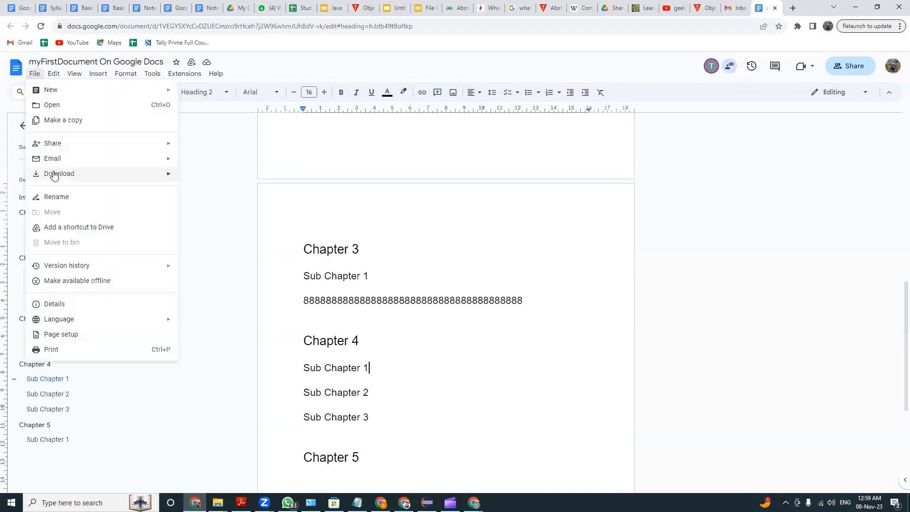
mouse_move(114, 174)
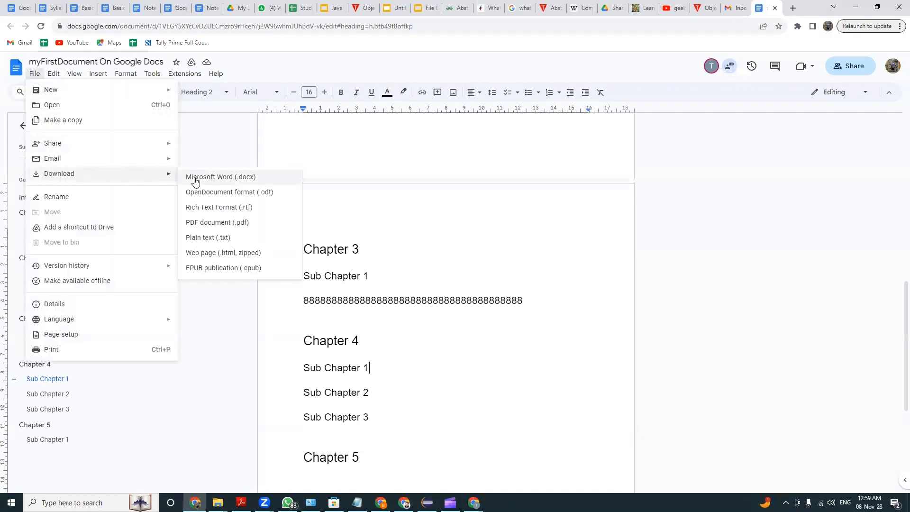
left_click(204, 228)
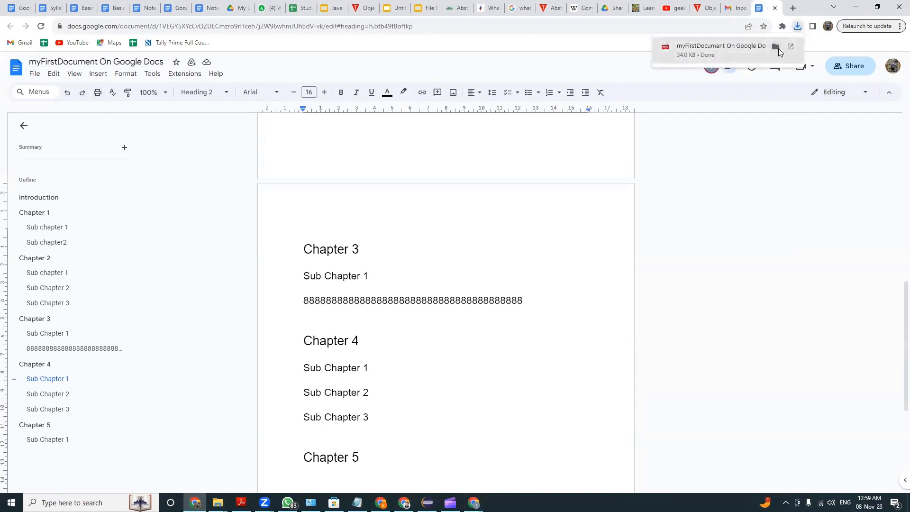
Open the downloaded myFirstDocument On Google Docs PDF from the Downloads folder and look through it
left_click(775, 46)
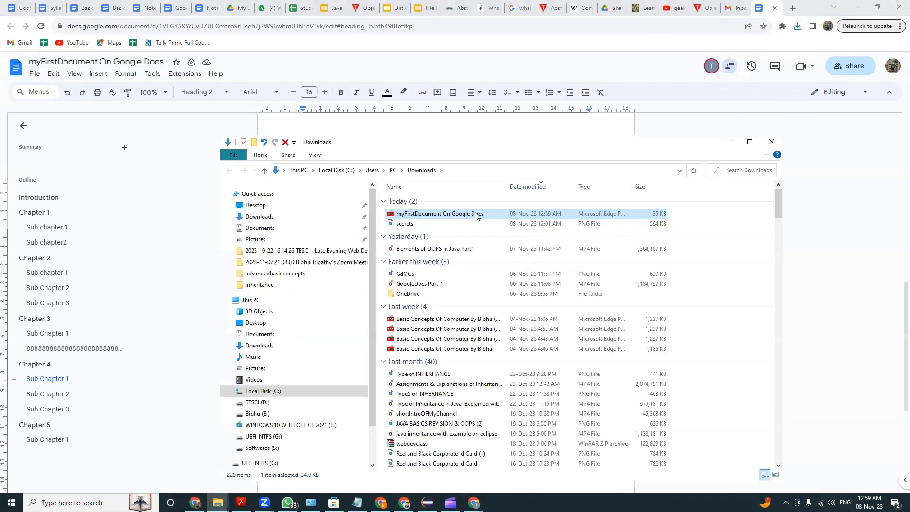
double_click(475, 215)
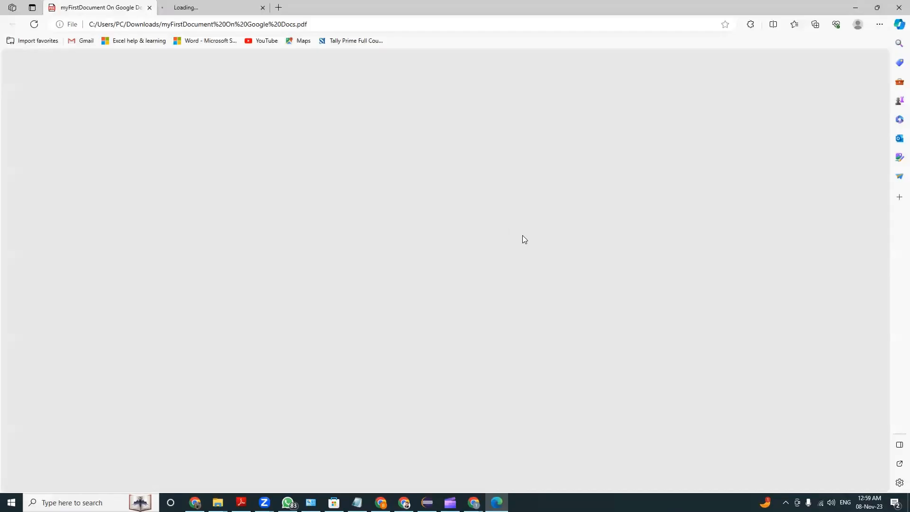
scroll(374, 209, "down", 10)
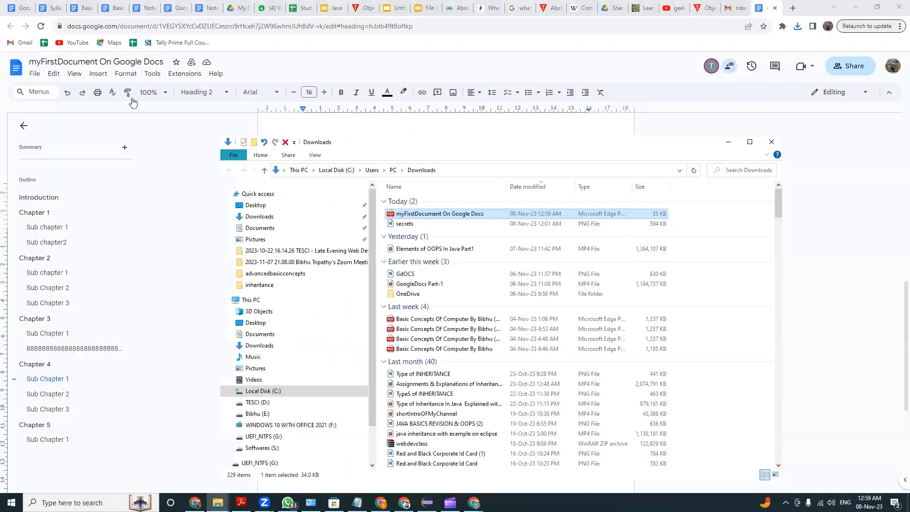
Look over the document's rename option and the Drive locations for adding a shortcut, without applying either
left_click(34, 74)
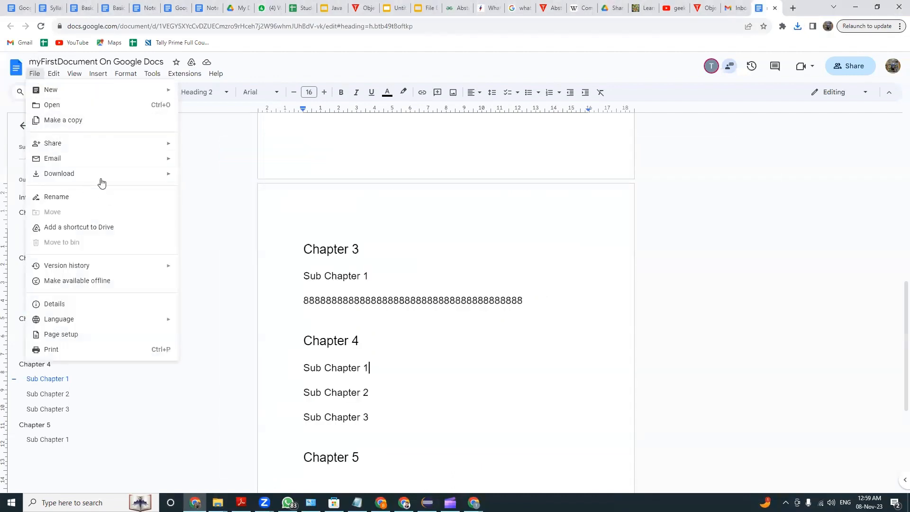
left_click(55, 197)
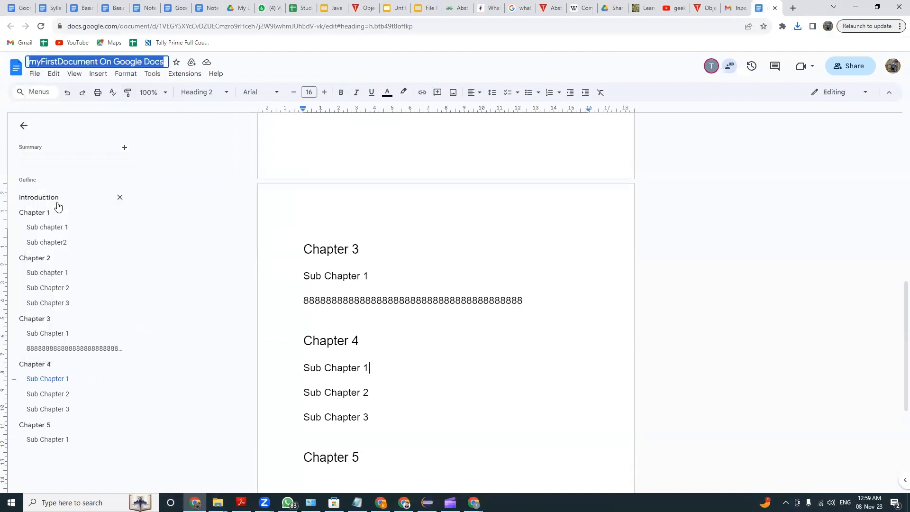
left_click(35, 74)
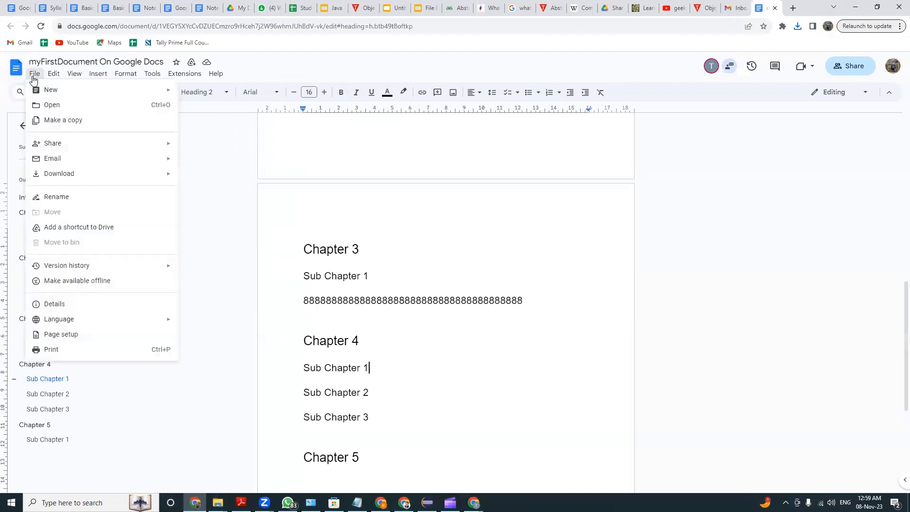
left_click(117, 230)
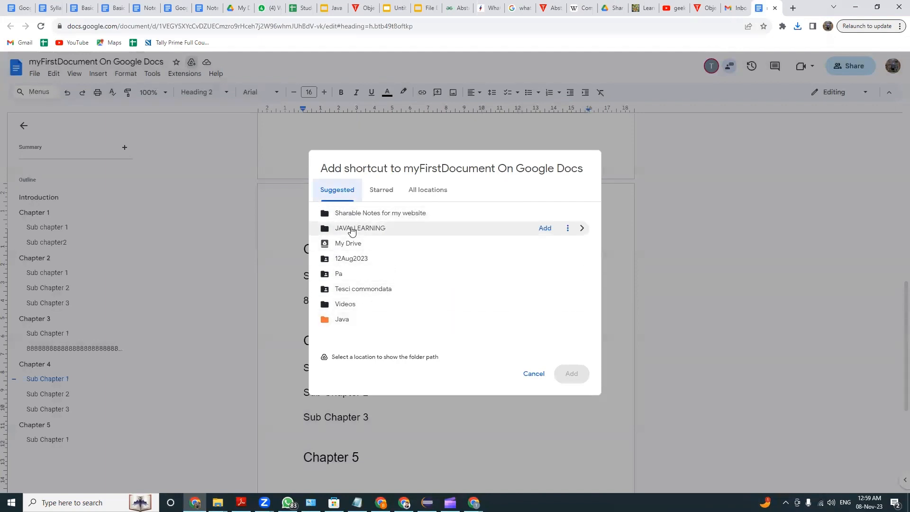
left_click(534, 373)
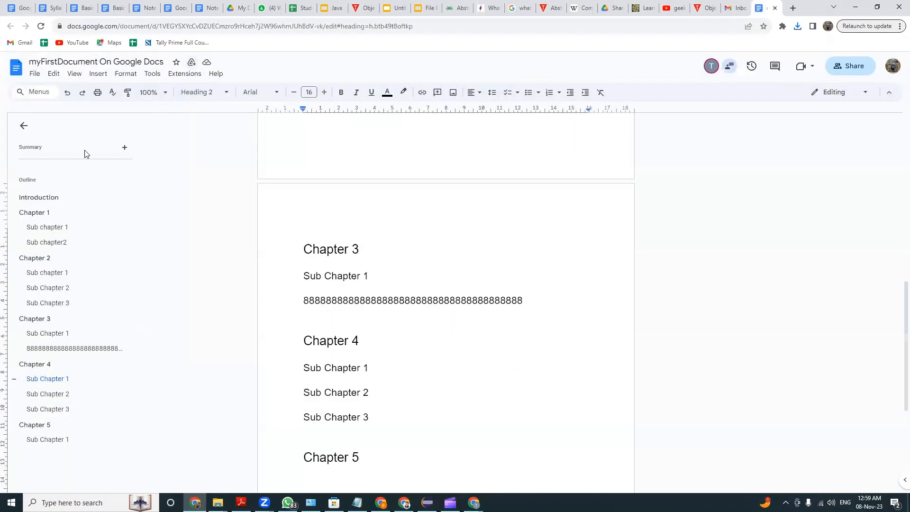
Open the document's version history and compare the 8 November 00:34 version with the current 00:56 version
left_click(34, 74)
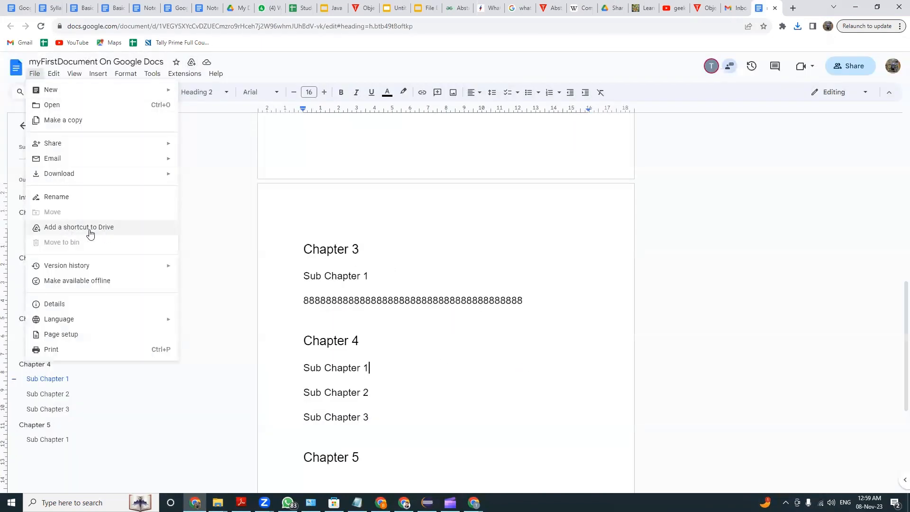
mouse_move(119, 265)
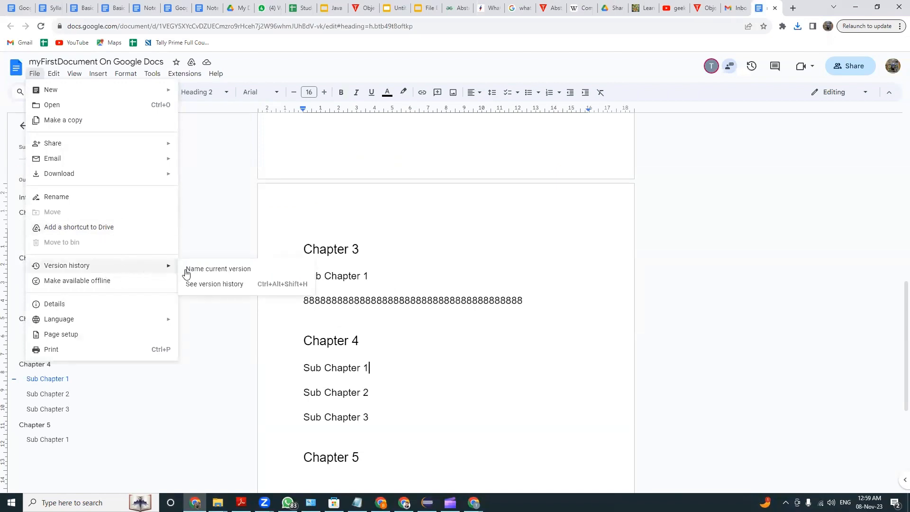
left_click(219, 285)
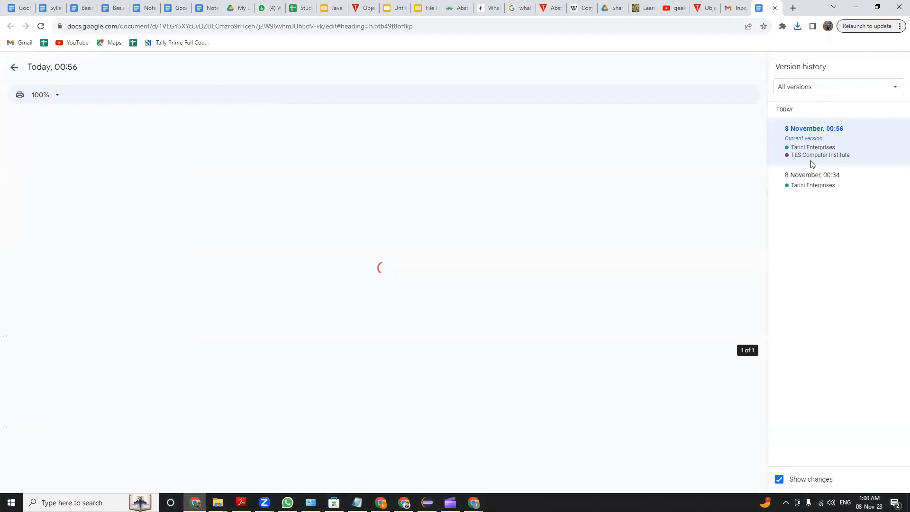
left_click(789, 177)
left_click(827, 148)
left_click(829, 182)
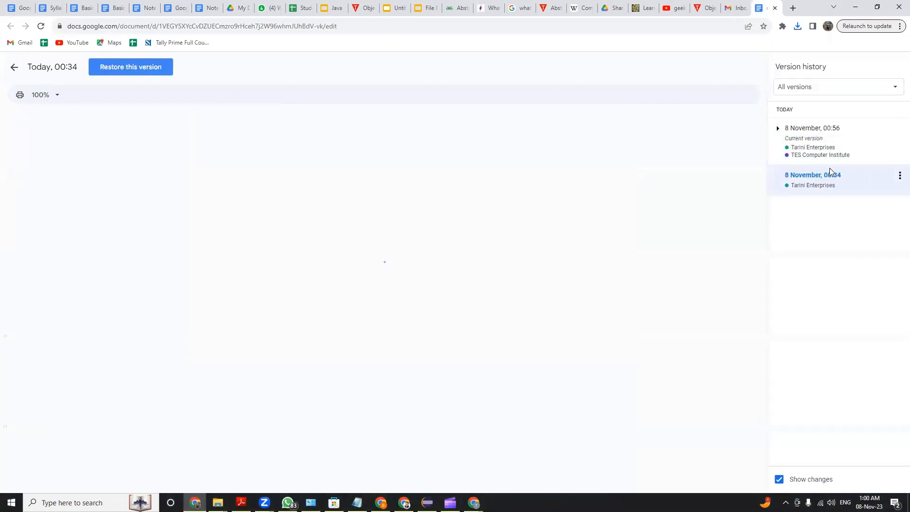
left_click(832, 146)
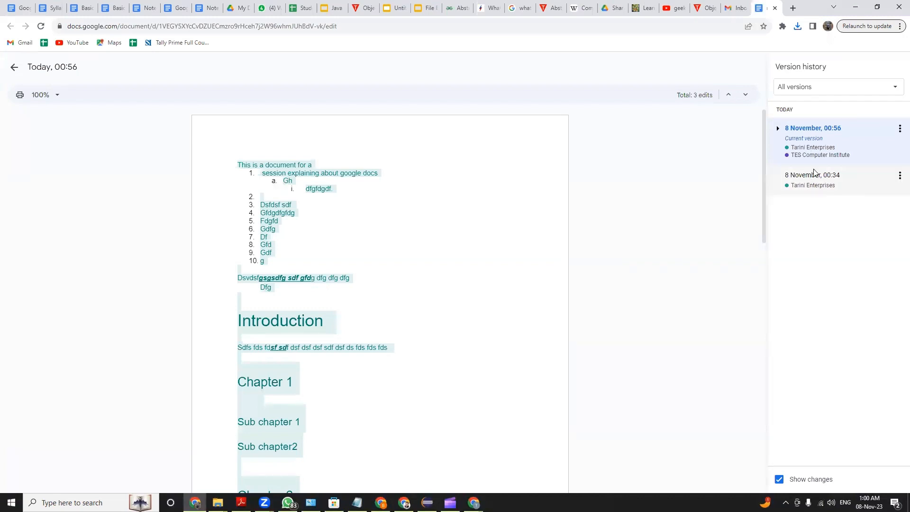
Look through the 8 November 00:34 version and the current 00:56 version again, and leave the version history without restoring anything
left_click(812, 183)
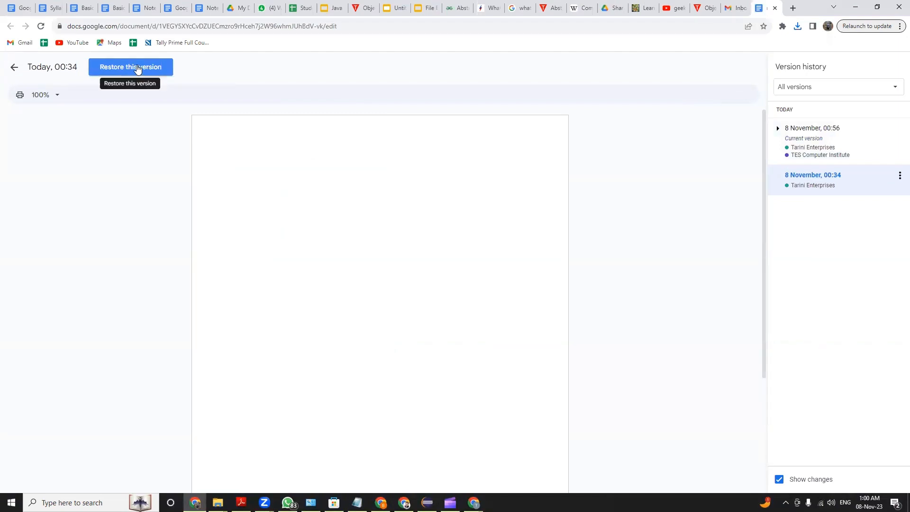
scroll(386, 243, "down", 2)
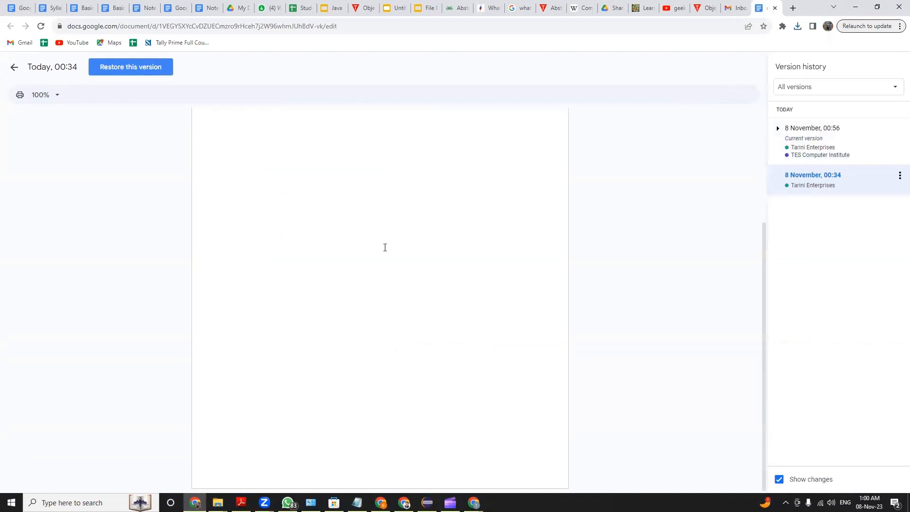
scroll(384, 248, "up", 2)
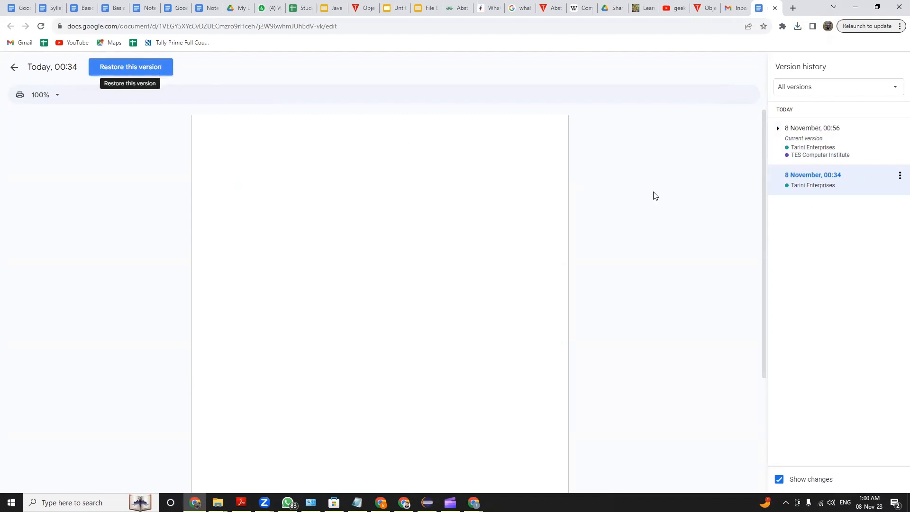
left_click(828, 146)
scroll(391, 276, "down", 12)
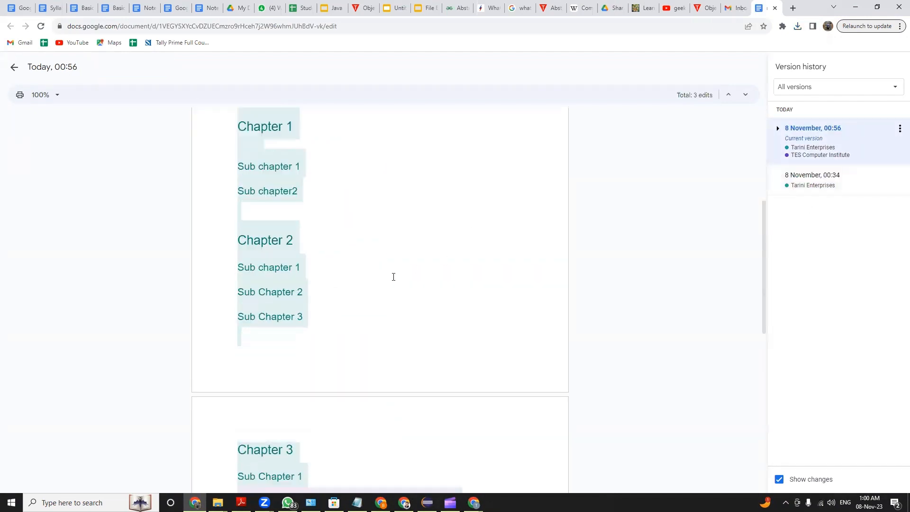
scroll(296, 131, "up", 5)
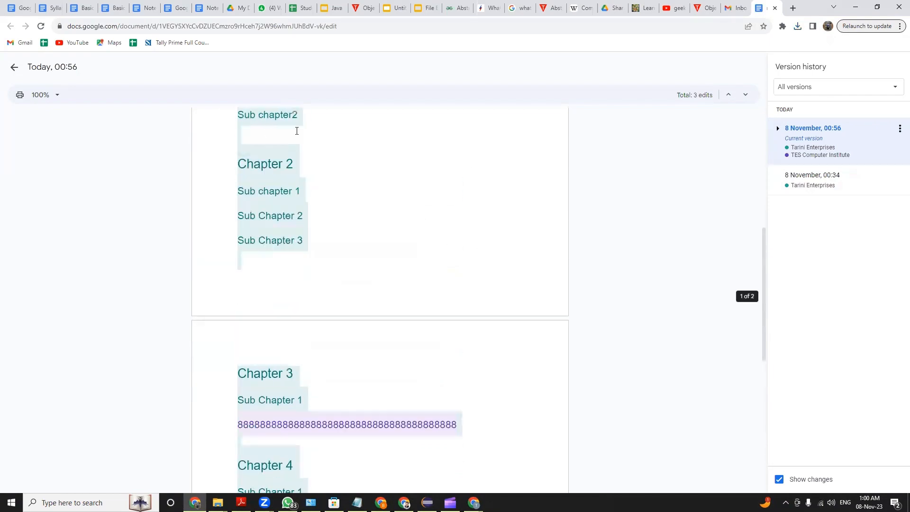
scroll(407, 177, "up", 5)
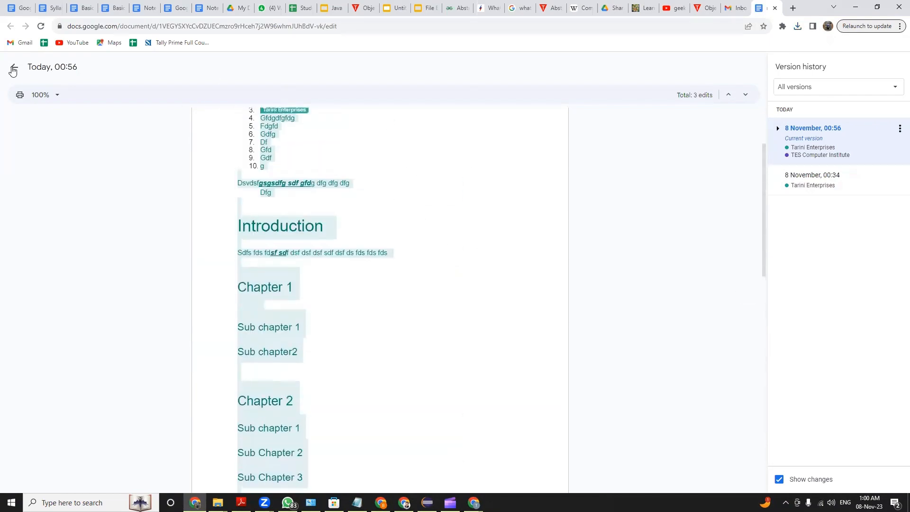
left_click(13, 67)
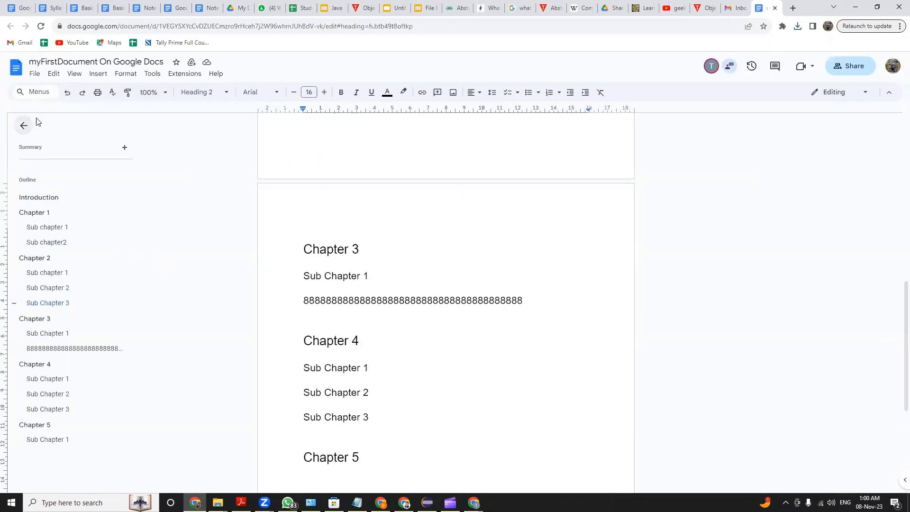
Look through the languages available for the document without choosing one
left_click(32, 76)
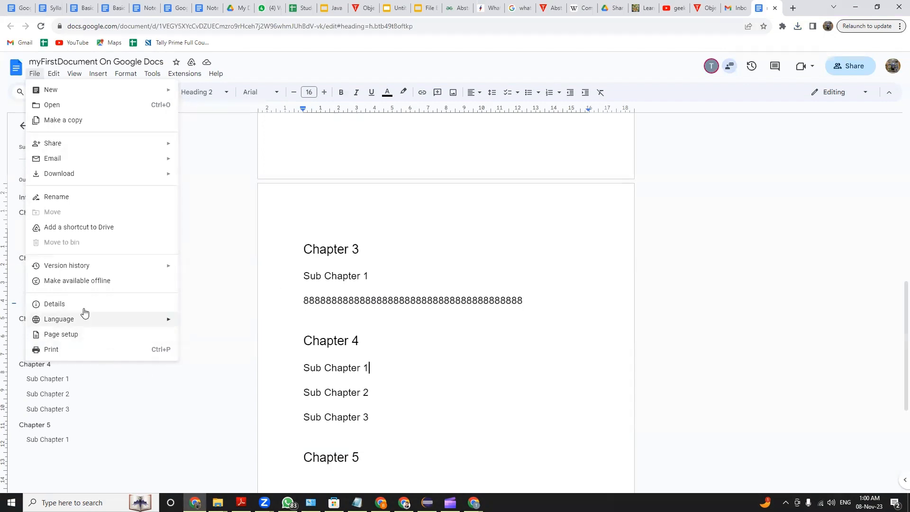
mouse_move(147, 327)
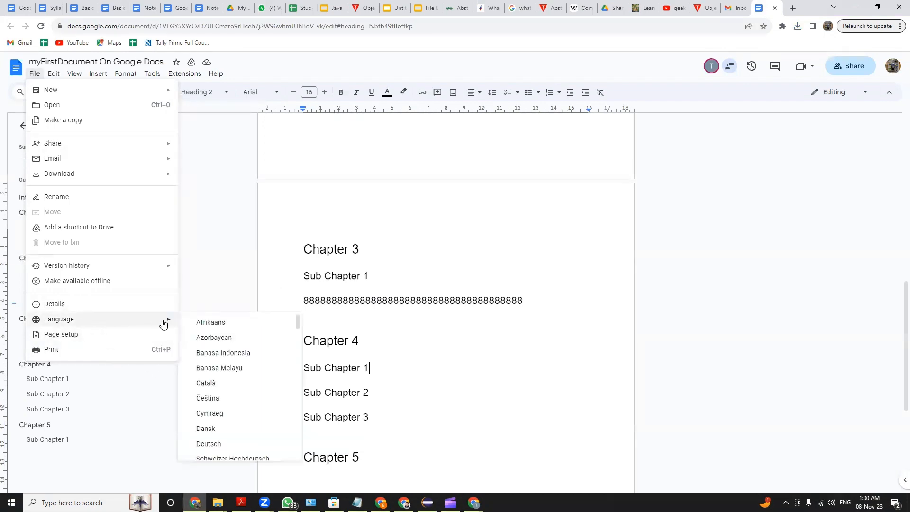
scroll(218, 346, "down", 8)
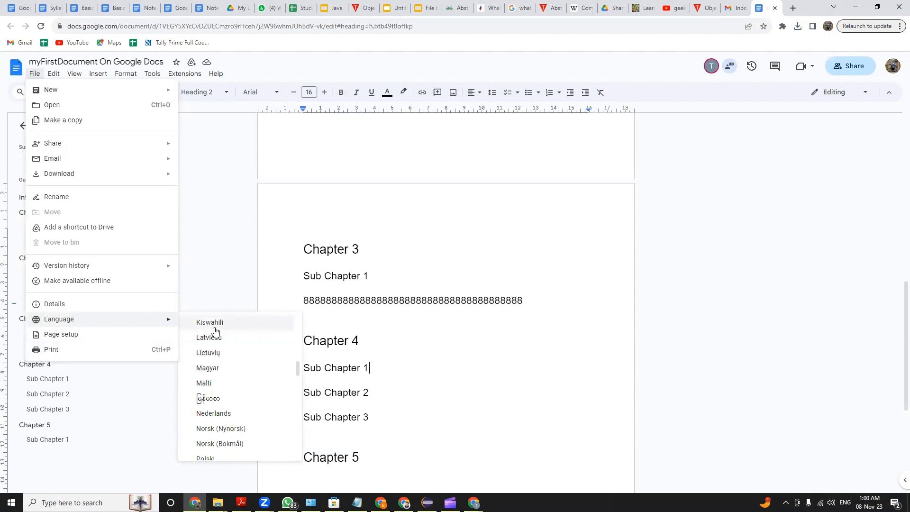
scroll(227, 408, "down", 5)
left_click(391, 249)
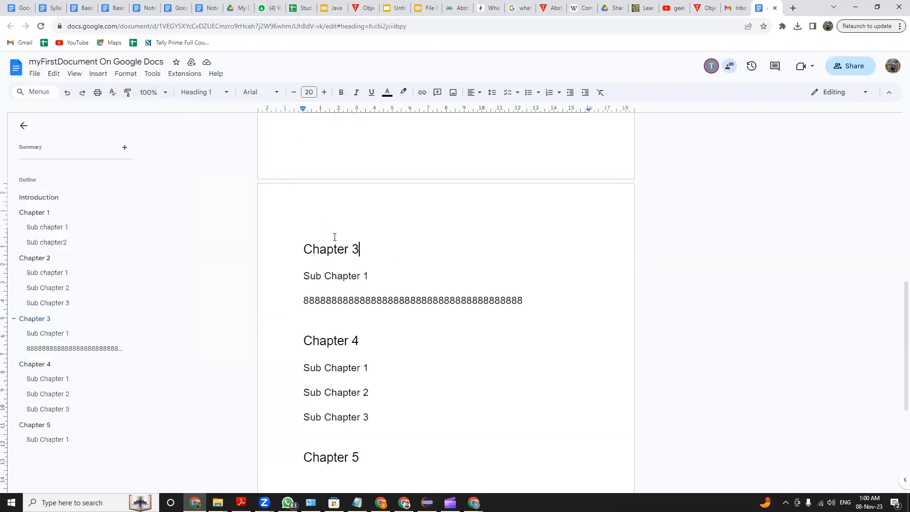
scroll(417, 295, "up", 15)
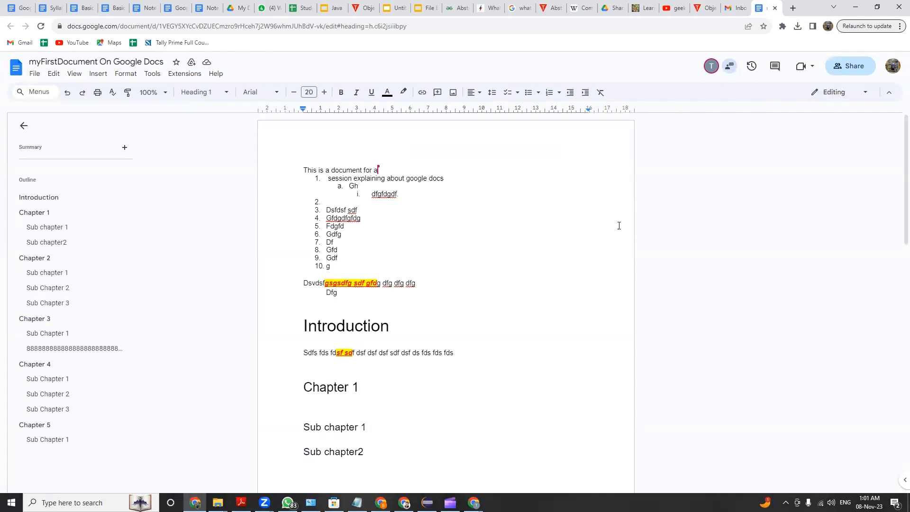
scroll(473, 363, "down", 12)
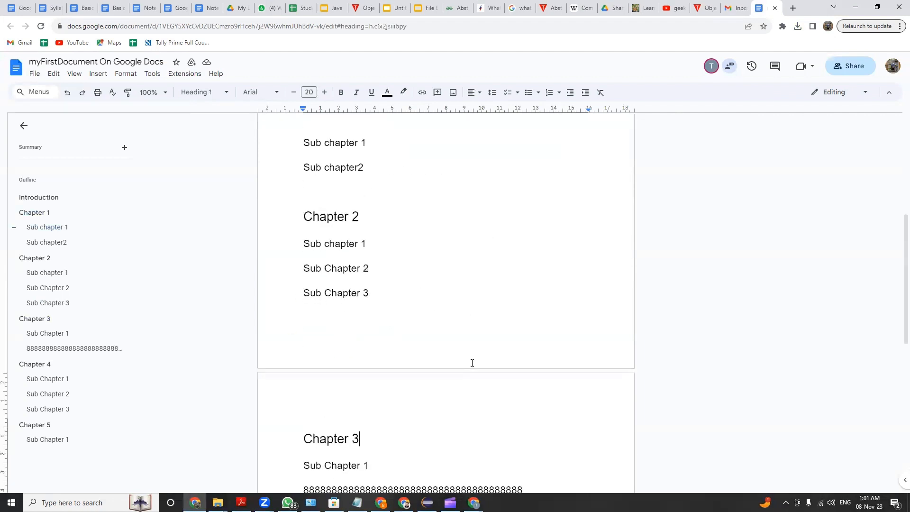
scroll(472, 362, "up", 2)
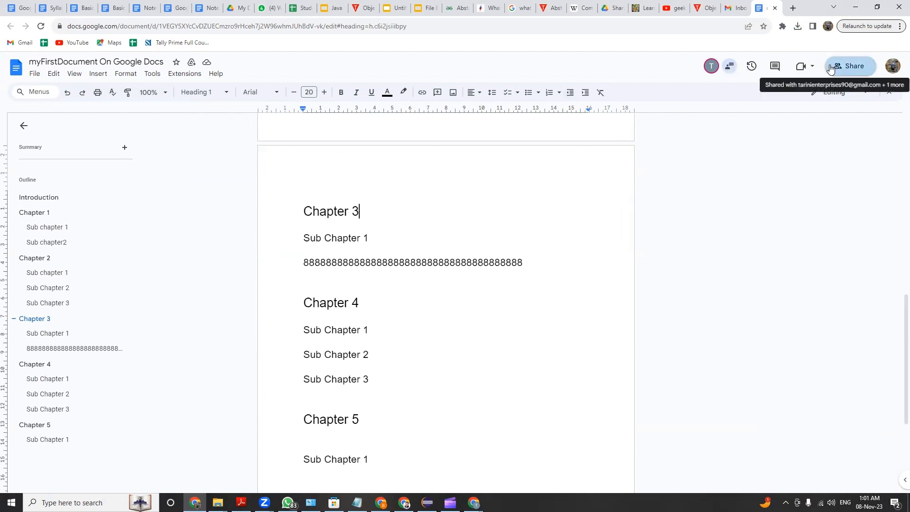
Examine the options for emailing this file, including the attachment file types, and cancel without sending
left_click(36, 74)
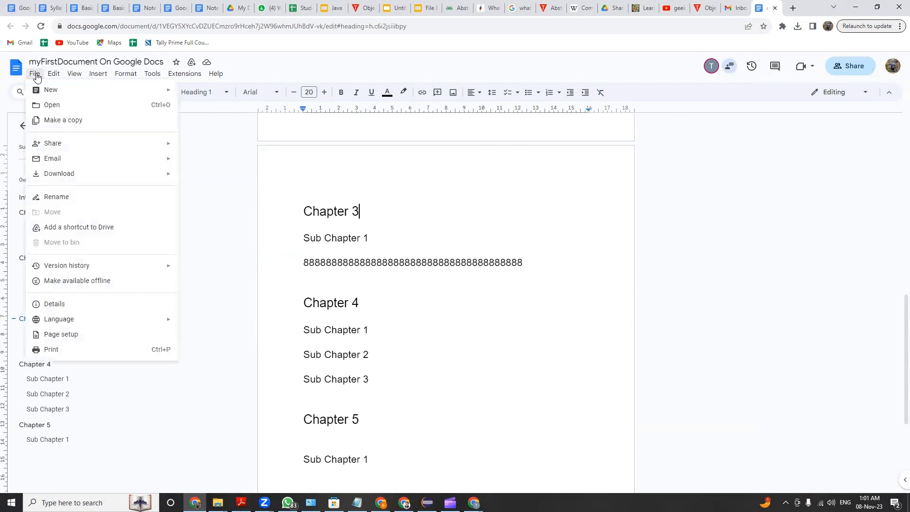
mouse_move(98, 161)
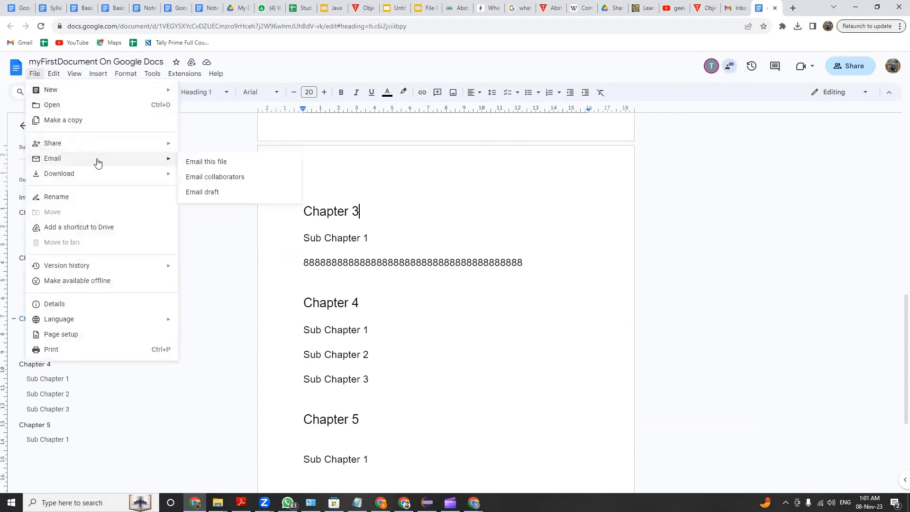
left_click(231, 170)
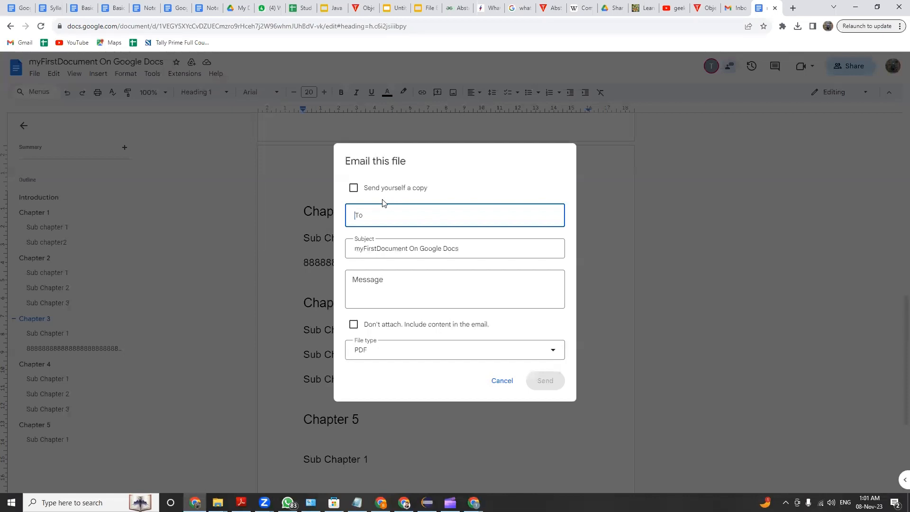
left_click(440, 353)
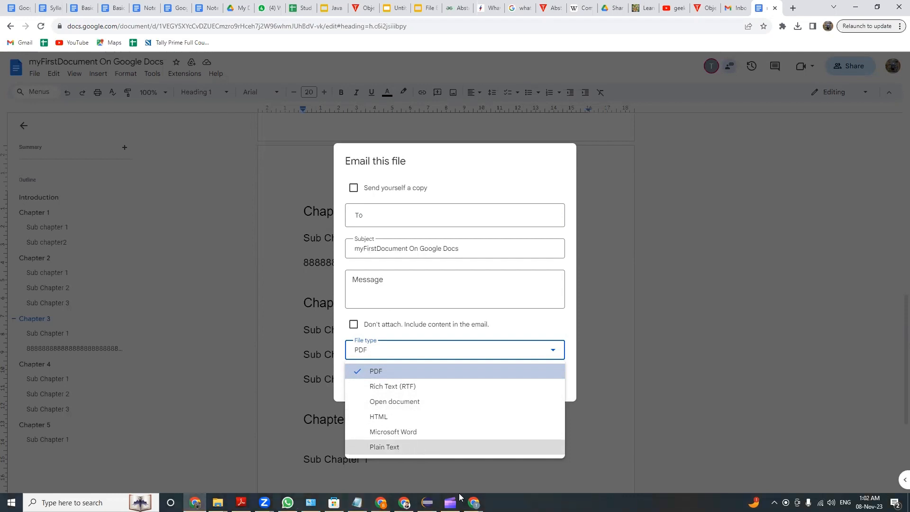
key("Escape")
left_click(498, 382)
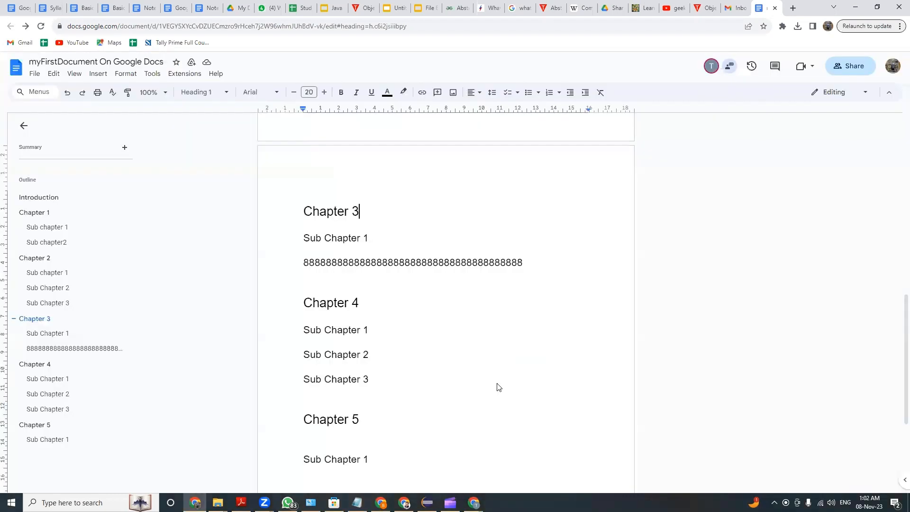